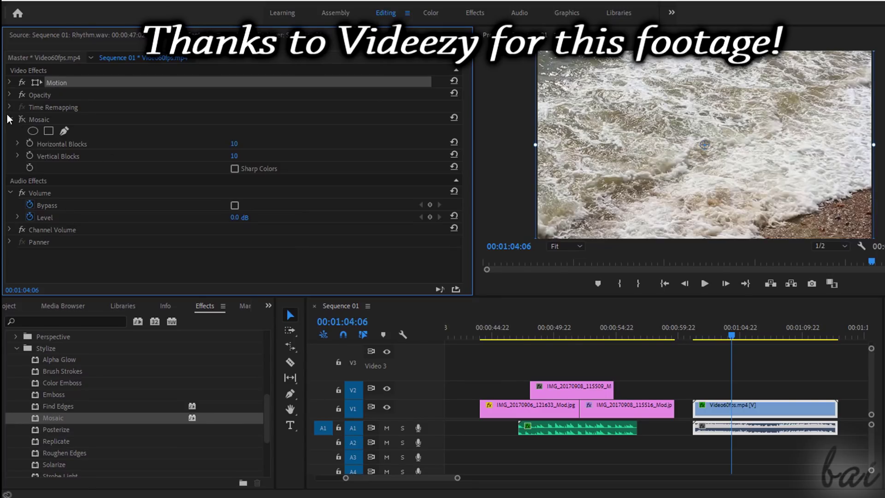
# - Enable the Mosaic effect on the Video60fps.mp4 clip, set Horizontal Blocks to 133 and increase Vertical Blocks
pyautogui.click(22, 120)
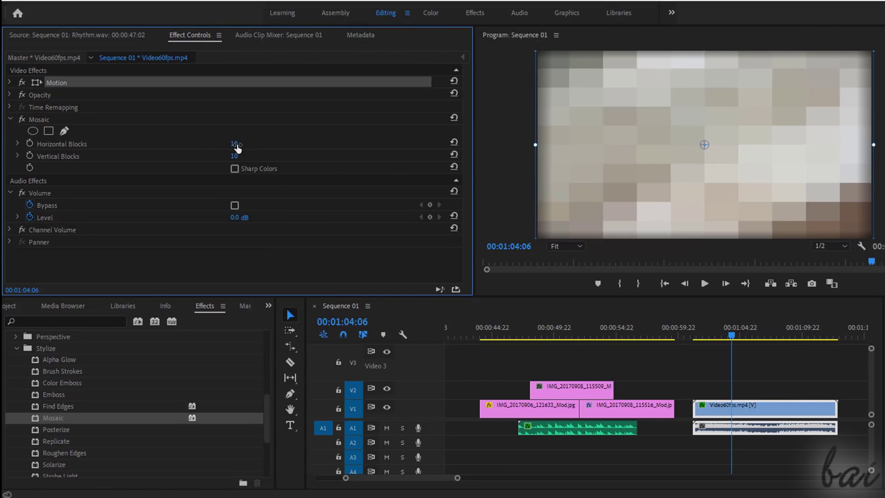
pyautogui.moveTo(239, 147); pyautogui.dragTo(316, 146)
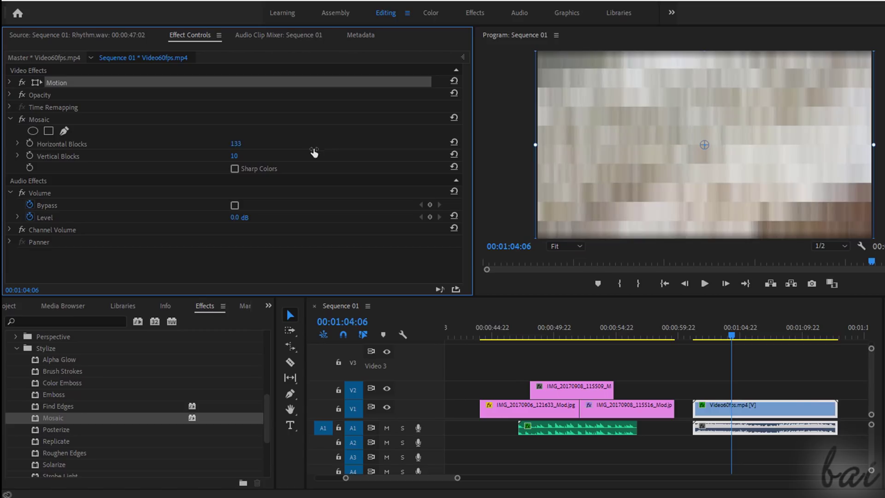
pyautogui.moveTo(235, 162); pyautogui.dragTo(276, 158)
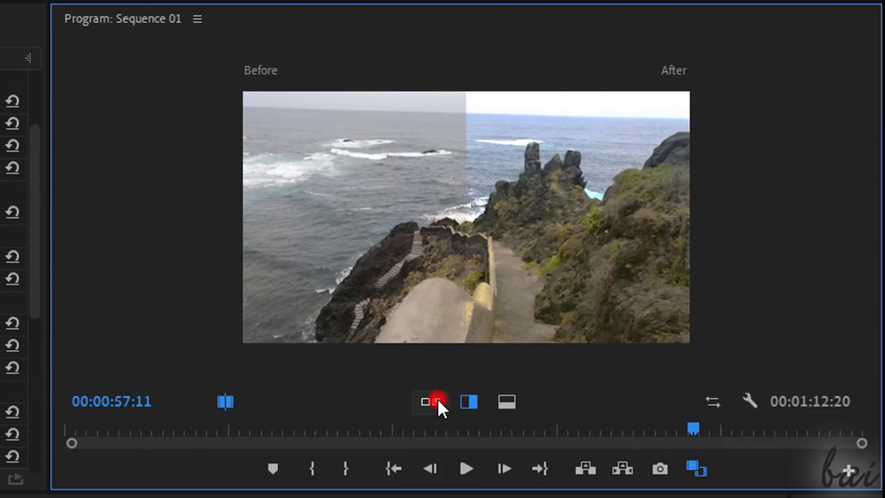
# - Compare the before and after frames in Side by Side view and return to the vertical split
pyautogui.click(437, 399)
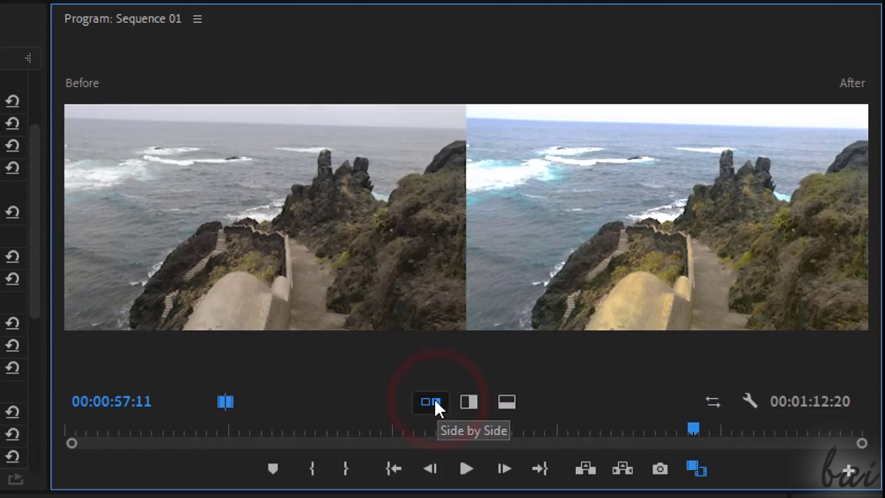
pyautogui.click(469, 400)
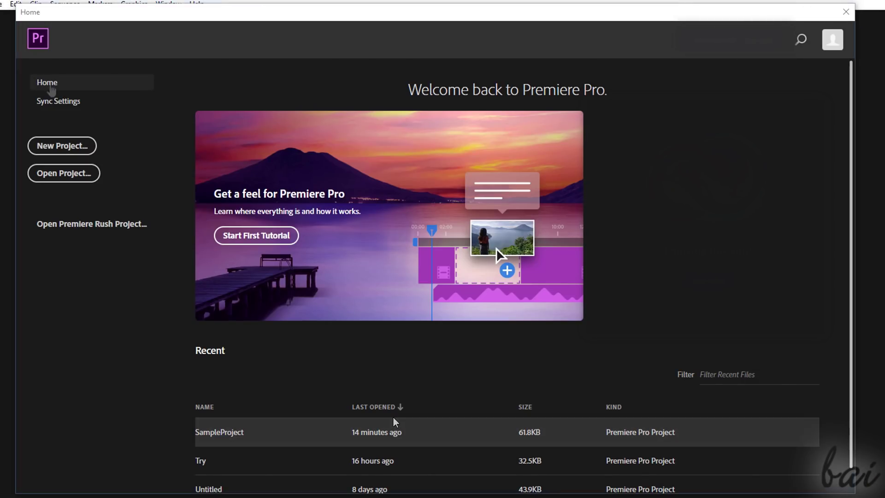
# - Look over the Home screen's recent projects and the Sync Settings options
pyautogui.click(46, 83)
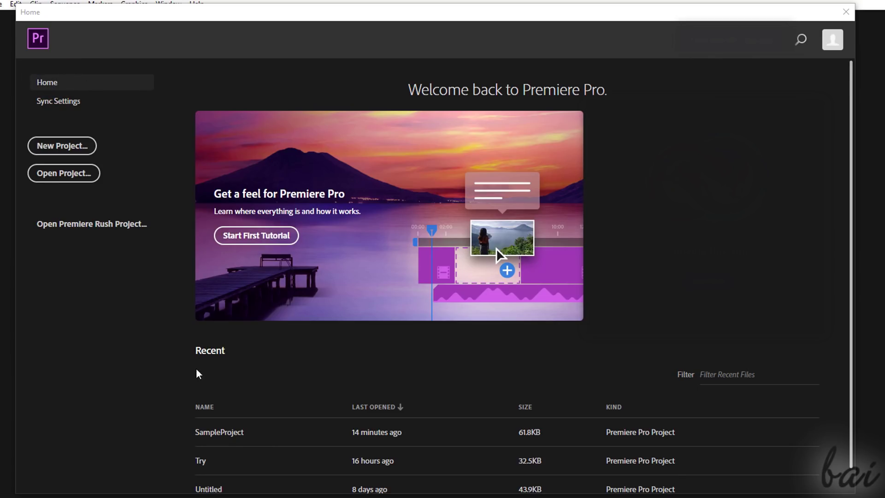
pyautogui.scroll(-1, 213, 386)
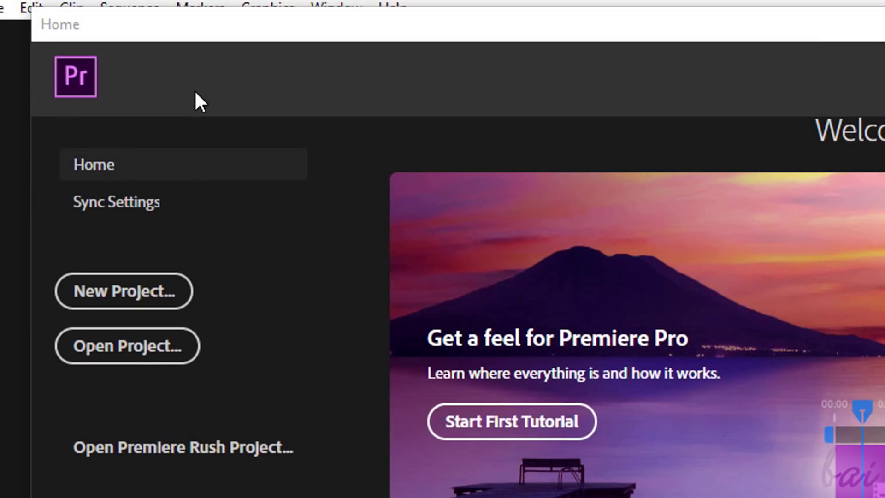
pyautogui.click(118, 209)
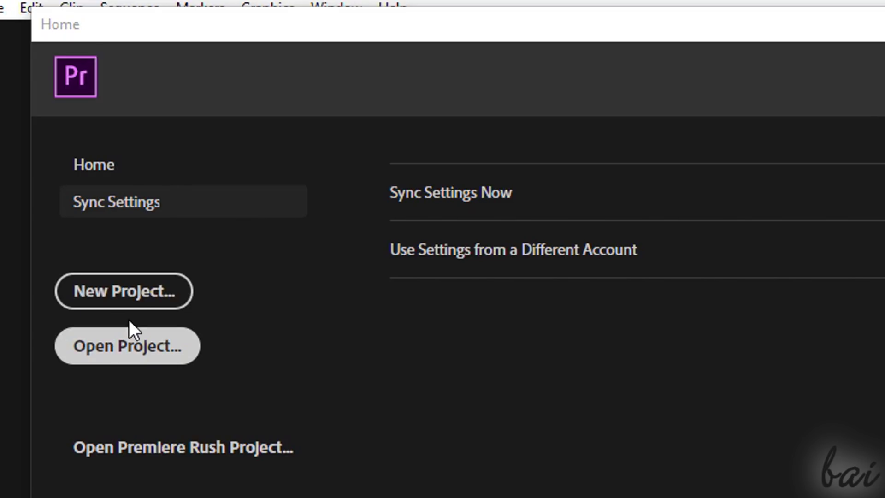
pyautogui.click(138, 358)
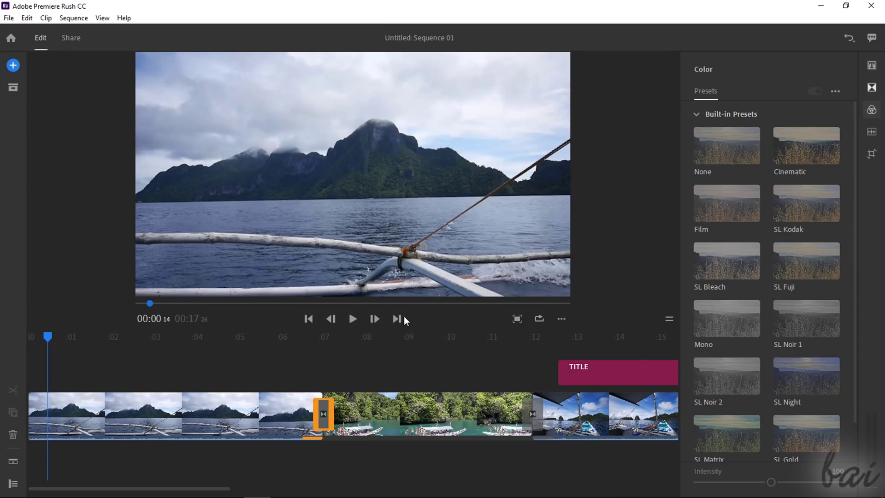
# - Play back the sequence in Adobe Premiere Rush and pause it during the second clip
pyautogui.click(356, 319)
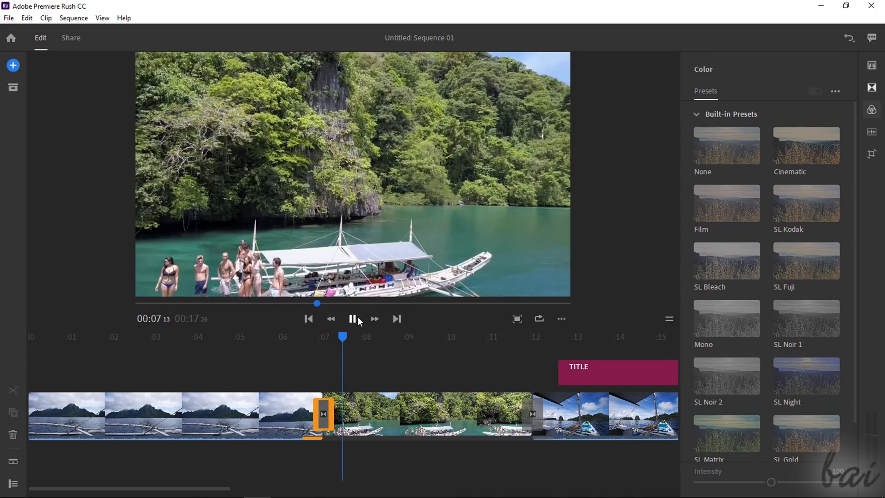
pyautogui.click(358, 318)
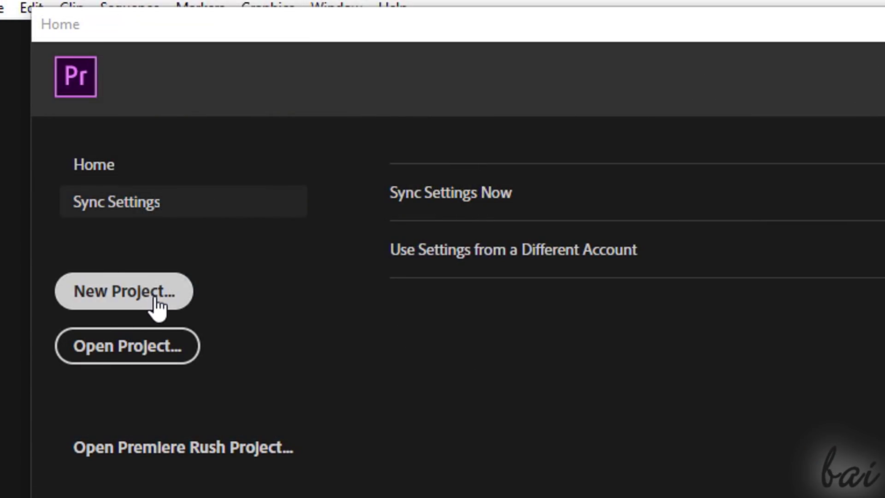
# - Start a new project named MyProject and keep the Premiere Pro 12.0 documents folder as its location
pyautogui.click(156, 300)
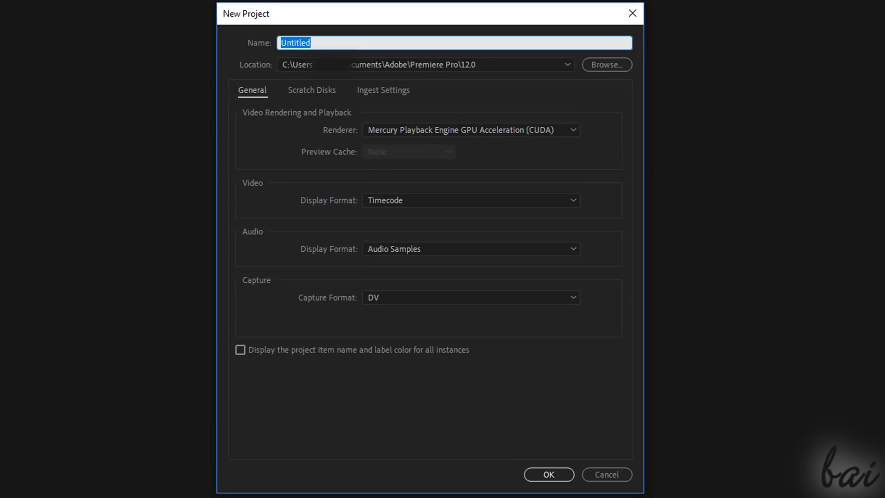
pyautogui.doubleClick(329, 41)
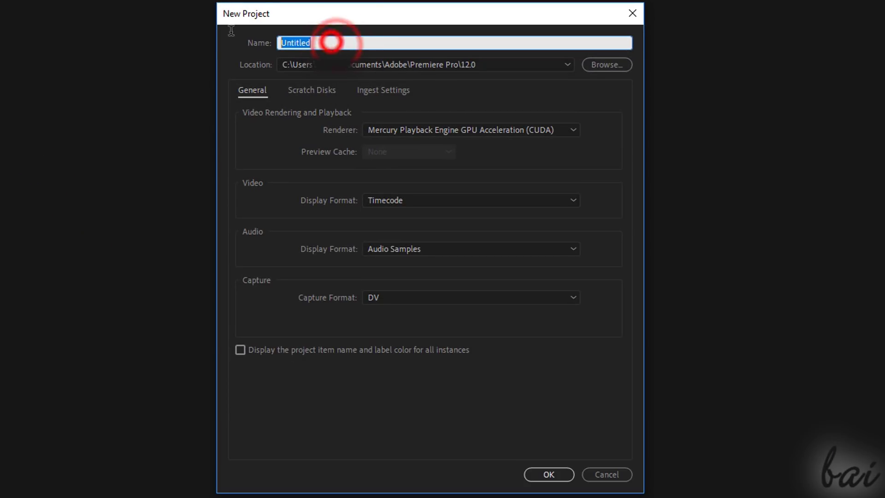
pyautogui.write('MyProject')
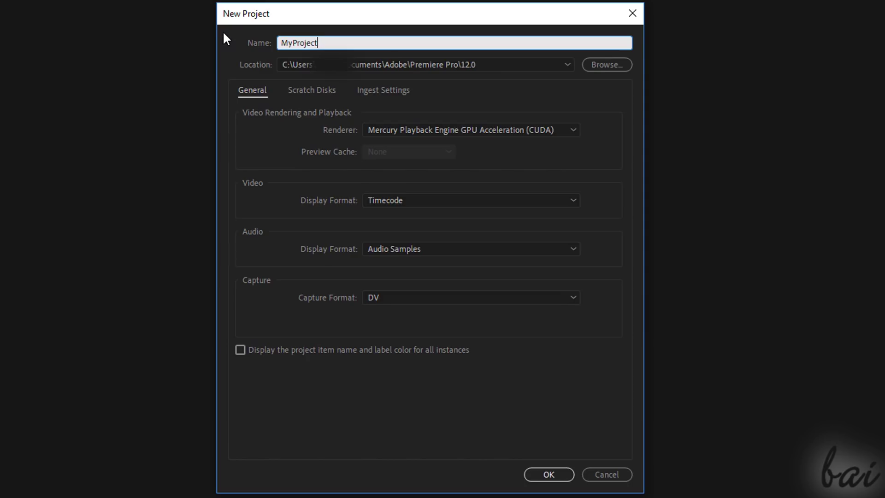
pyautogui.click(619, 62)
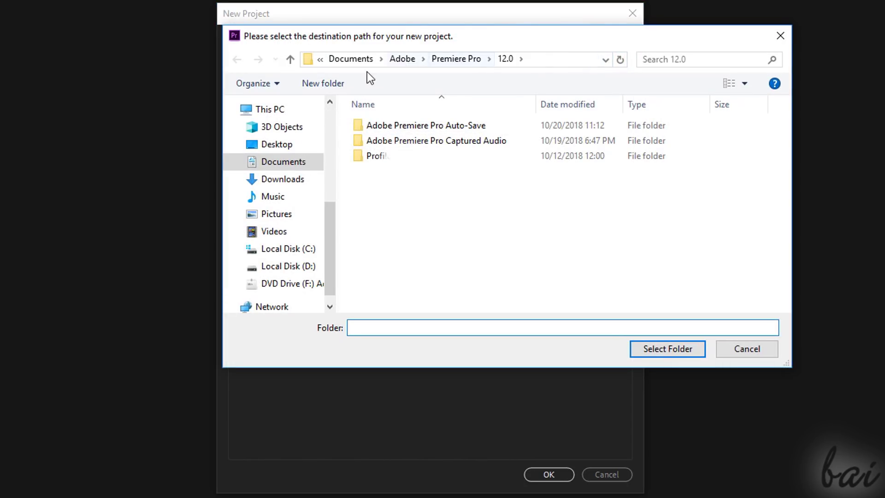
pyautogui.press('Return')
pyautogui.click(232, 88)
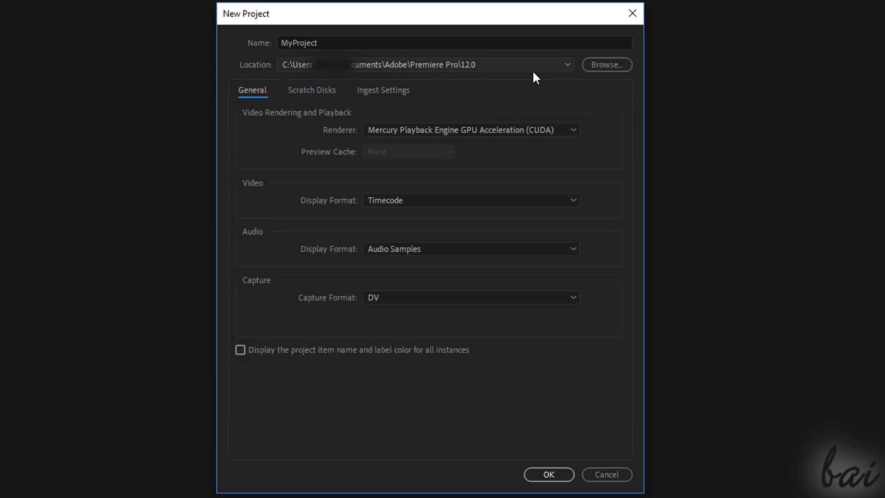
# - Try Frames as the video display format, return it to Timecode, and create the project
pyautogui.click(465, 199)
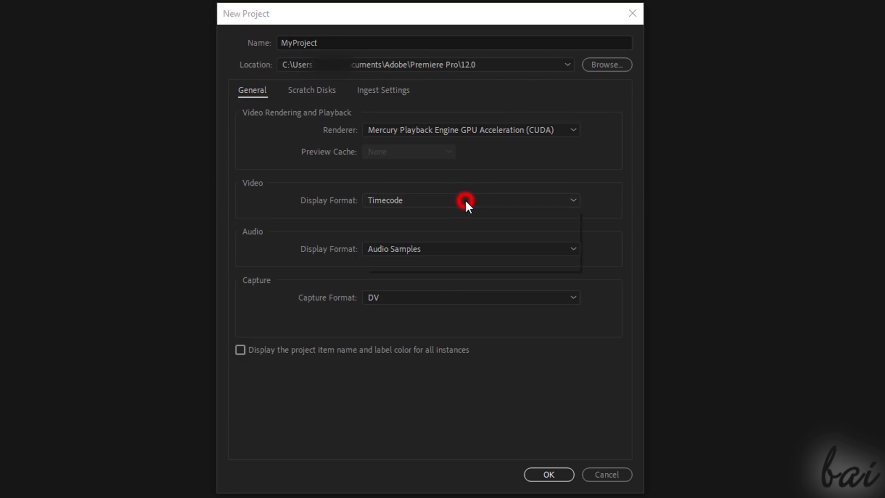
pyautogui.click(413, 262)
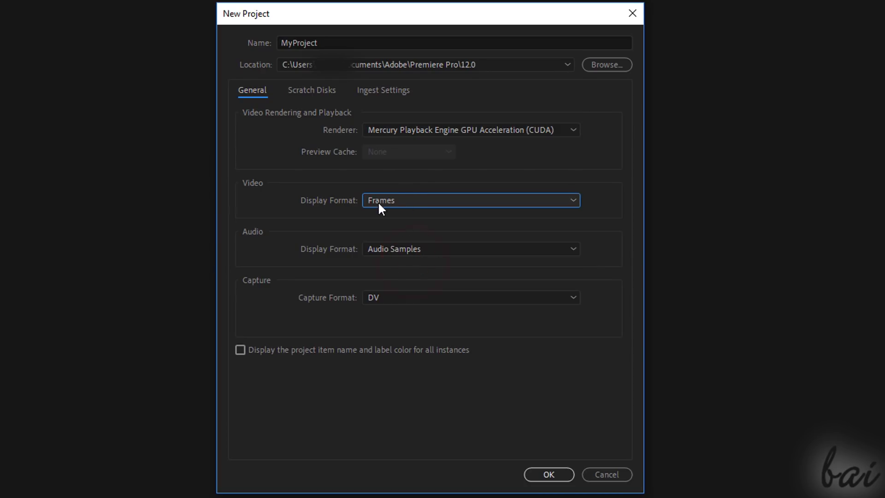
pyautogui.click(401, 201)
pyautogui.click(435, 218)
pyautogui.click(553, 475)
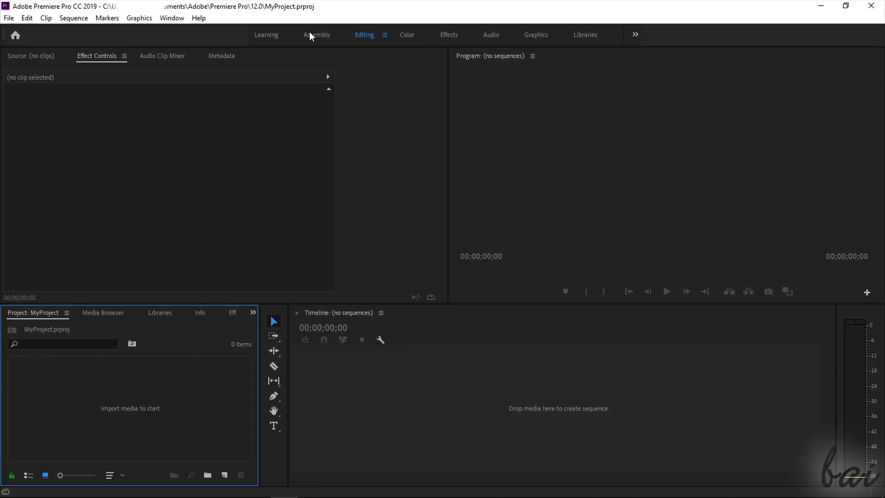
# - Preview the Color, Effects and Audio workspaces and return to the Editing workspace
pyautogui.click(408, 38)
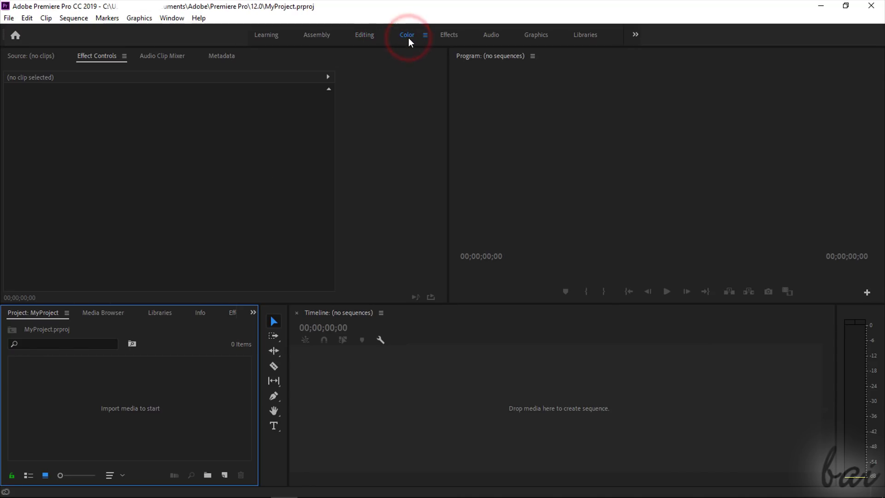
pyautogui.click(450, 35)
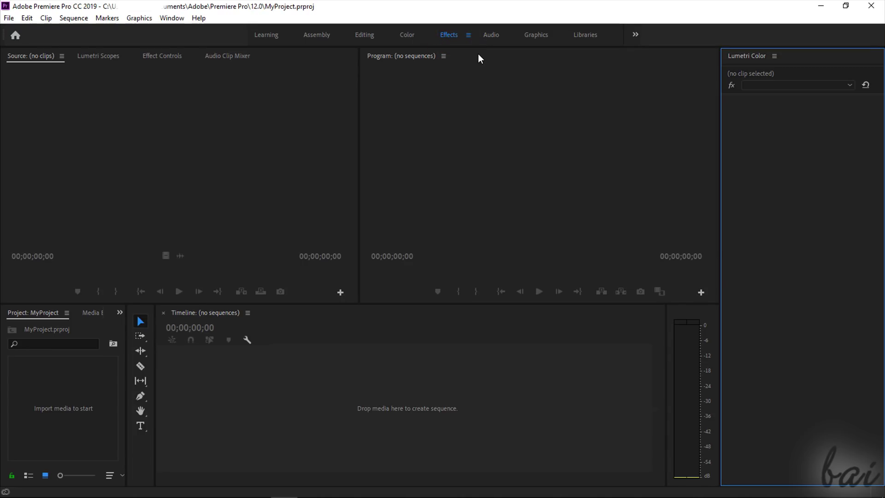
pyautogui.click(492, 37)
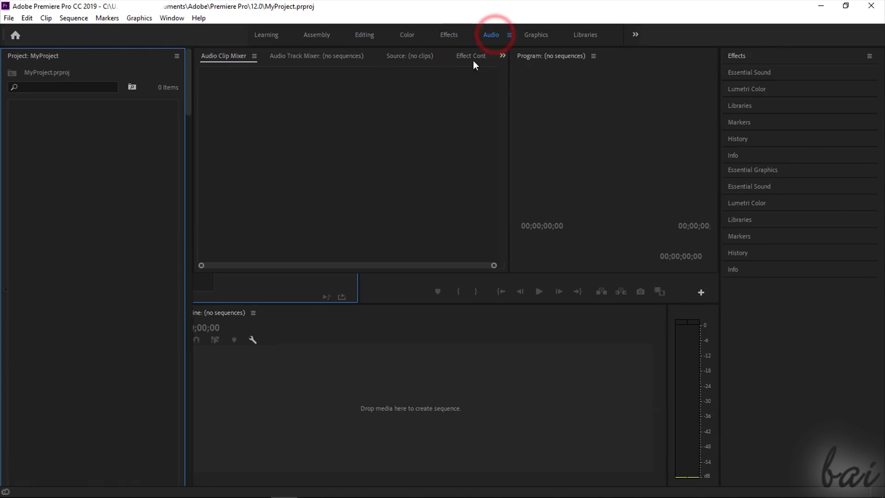
pyautogui.click(363, 36)
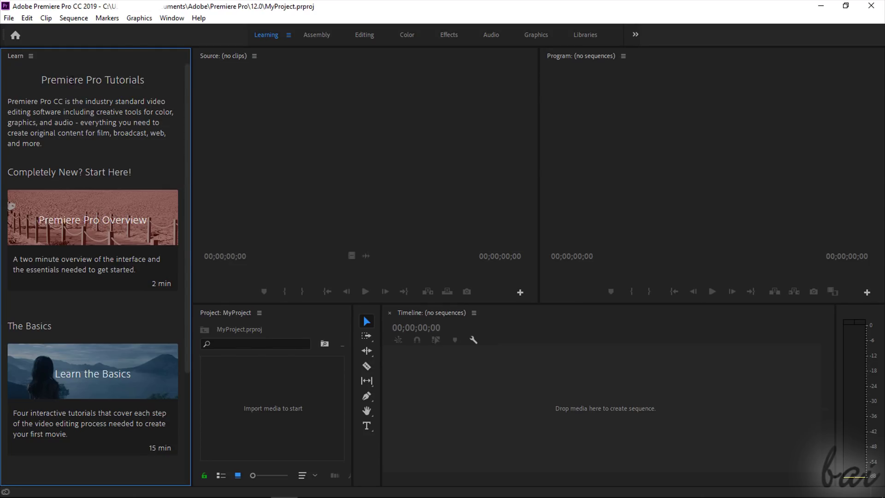
# - Look through the Premiere Pro tutorials offered in the Learning workspace
pyautogui.moveTo(73, 79); pyautogui.dragTo(152, 82)
pyautogui.click(125, 79)
pyautogui.scroll(-1, 109, 119)
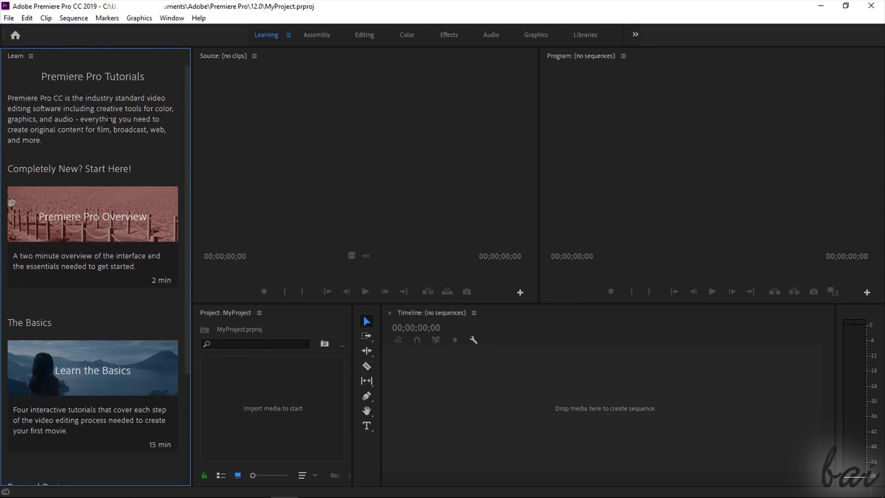
pyautogui.scroll(-5, 107, 171)
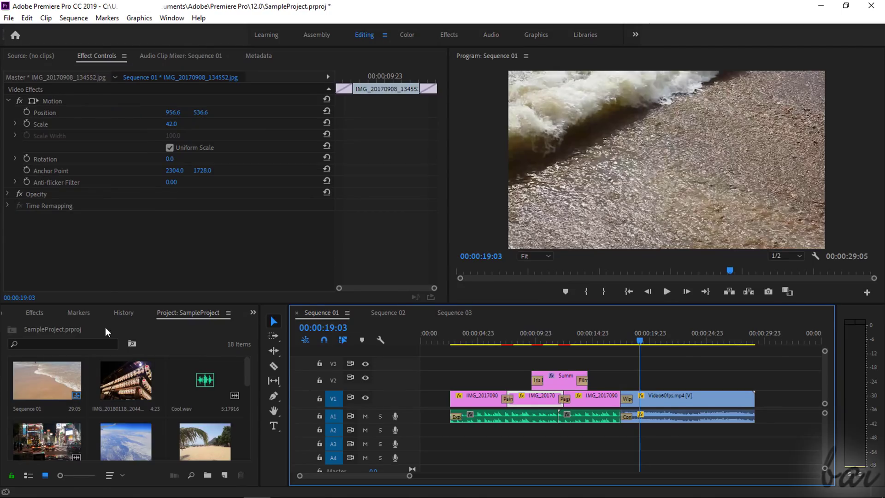
# - Move the Sequence 01 playhead to 00:00:12:20 and inspect several timeline clips' effect controls, finishing with Video60fps.mp4
pyautogui.click(30, 313)
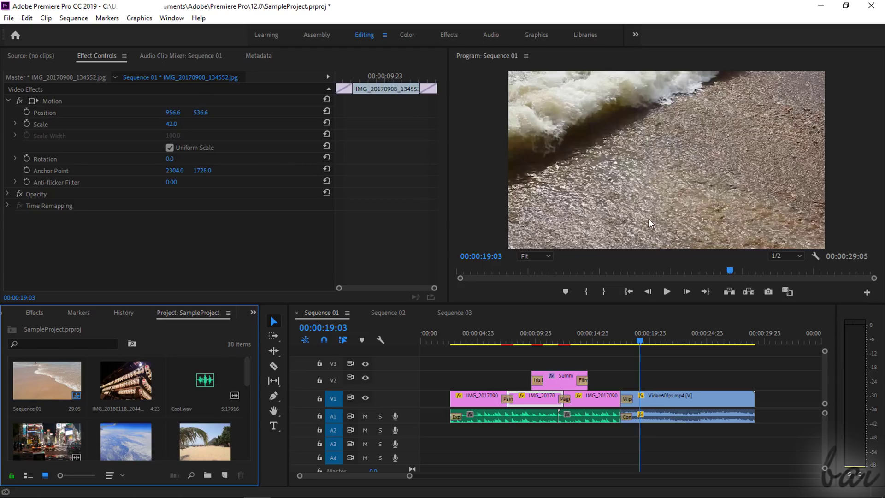
pyautogui.moveTo(638, 338); pyautogui.dragTo(568, 318)
pyautogui.click(555, 378)
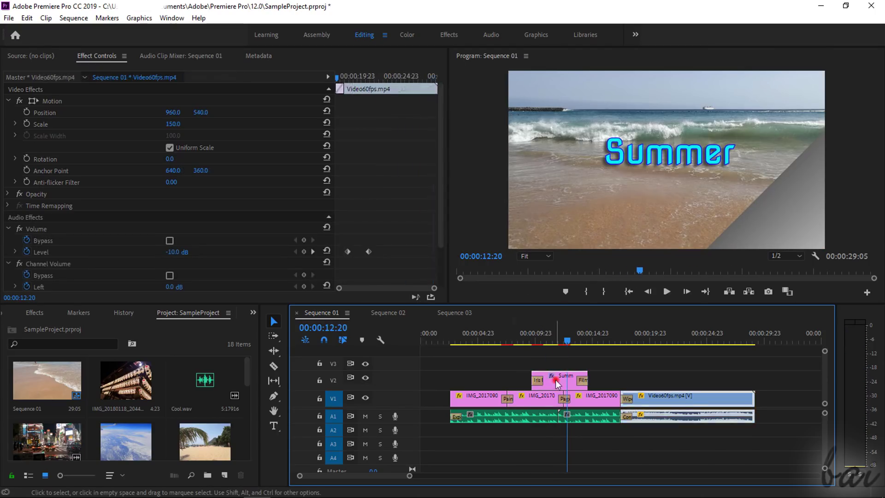
pyautogui.click(530, 399)
pyautogui.click(483, 403)
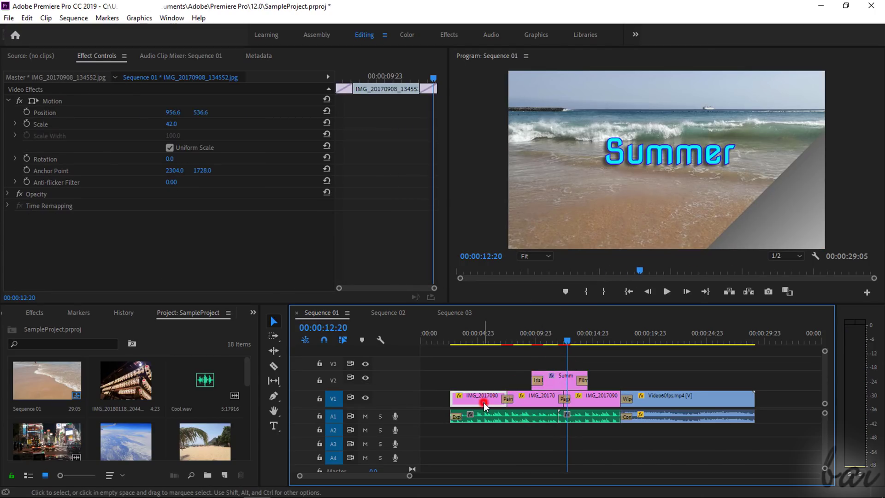
pyautogui.click(682, 399)
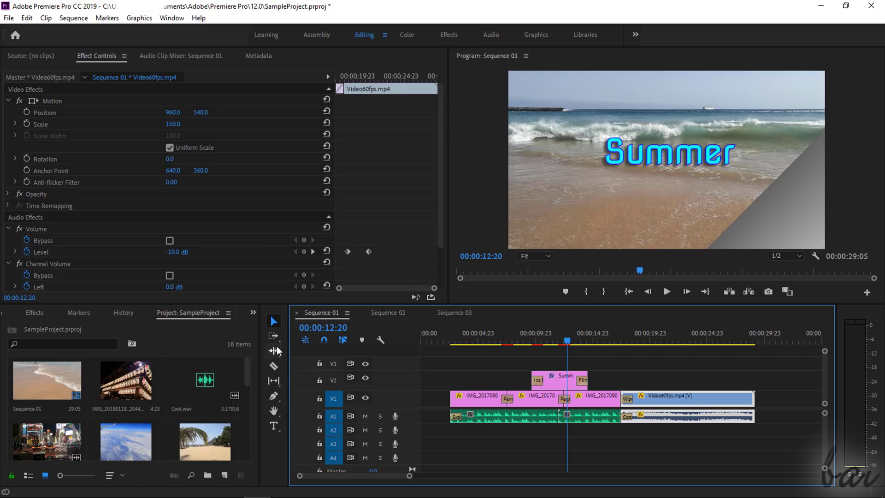
# - Close the Program Monitor panel and restore it to the workspace
pyautogui.rightClick(475, 57)
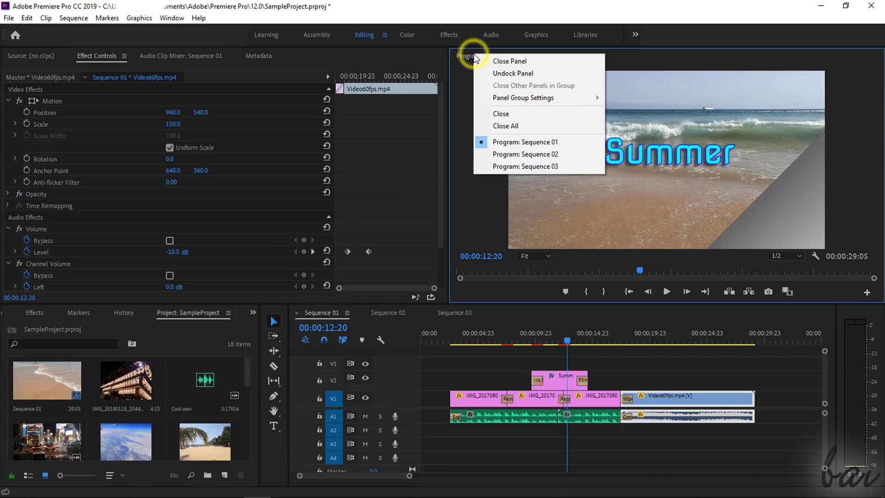
pyautogui.click(502, 61)
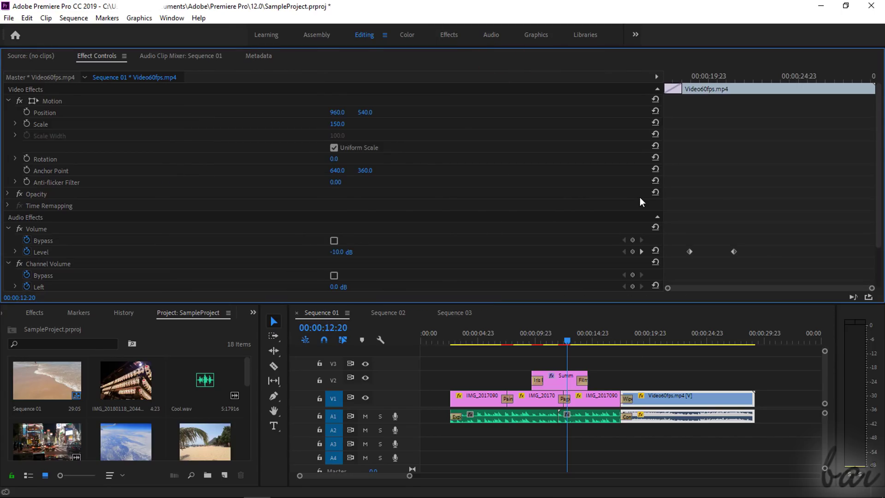
pyautogui.click(171, 18)
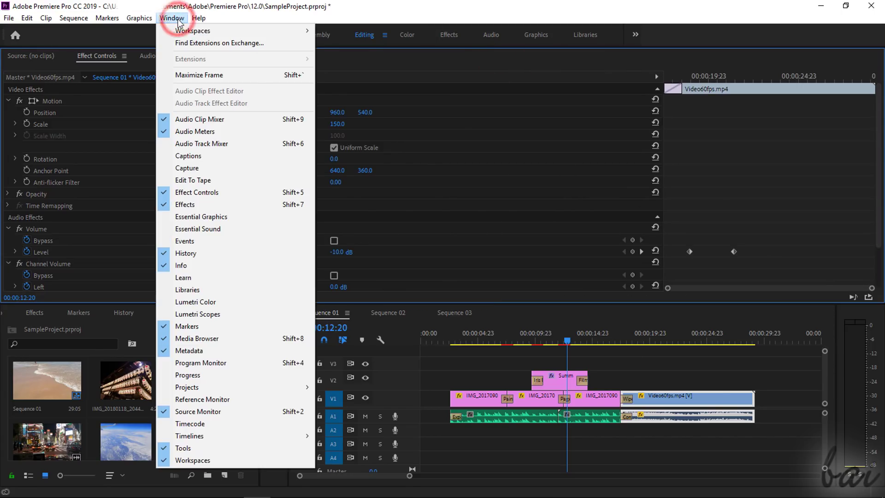
pyautogui.click(240, 362)
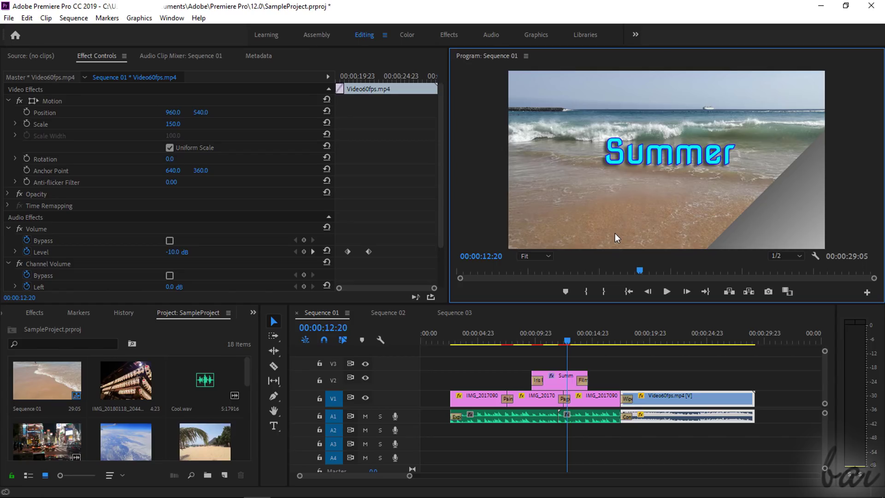
# - View the project's other timelines by opening Sequence 02 and finally Sequence 03
pyautogui.click(336, 312)
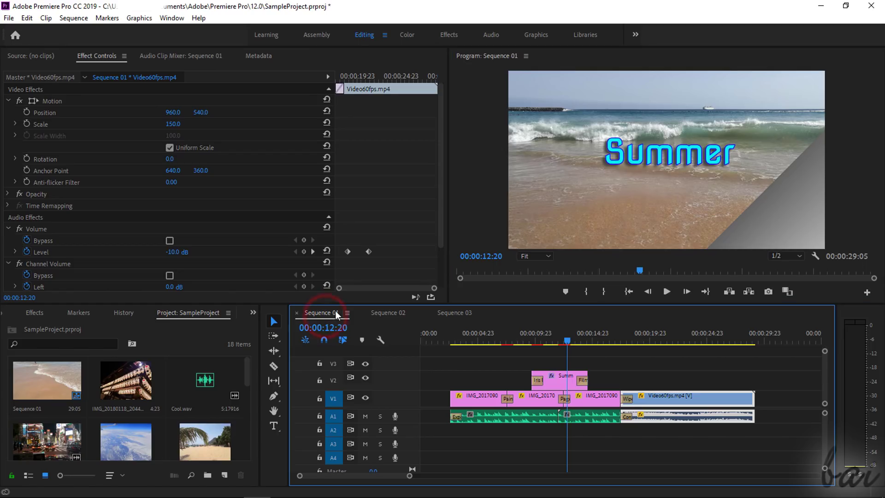
pyautogui.click(395, 313)
pyautogui.click(456, 312)
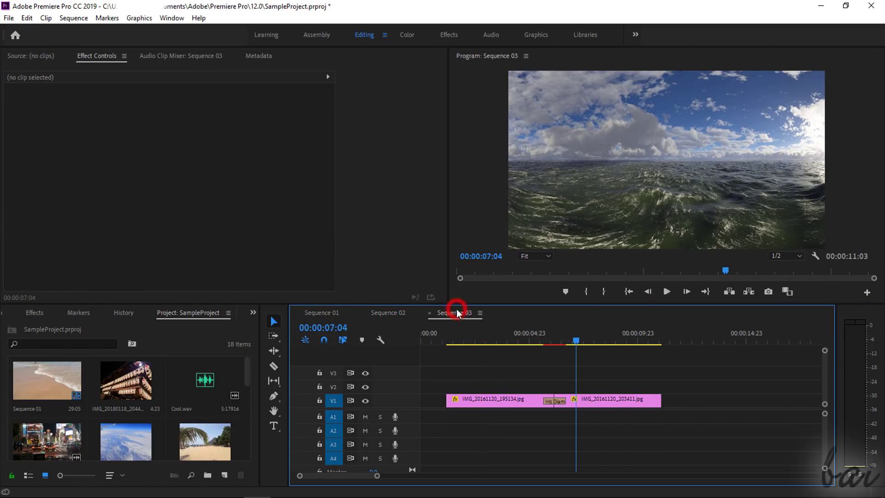
# - Switch between the three sequence timelines and inspect both image clips of Sequence 03
pyautogui.click(396, 313)
pyautogui.click(320, 315)
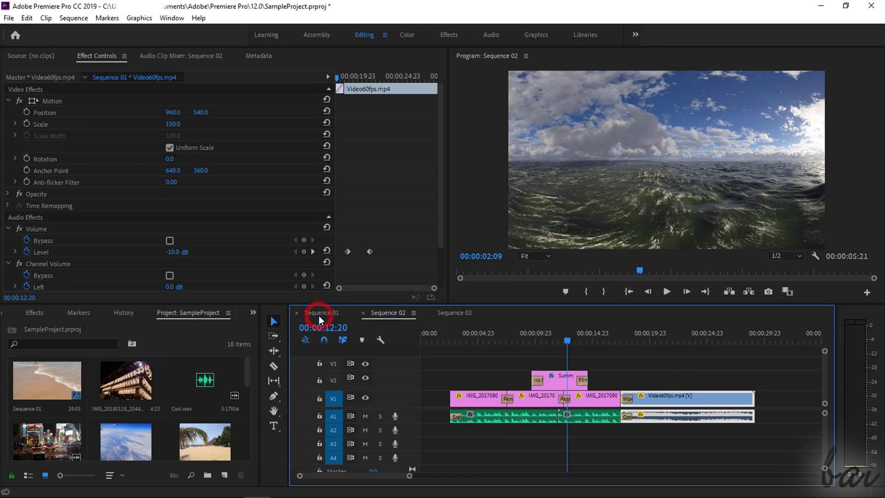
pyautogui.click(457, 312)
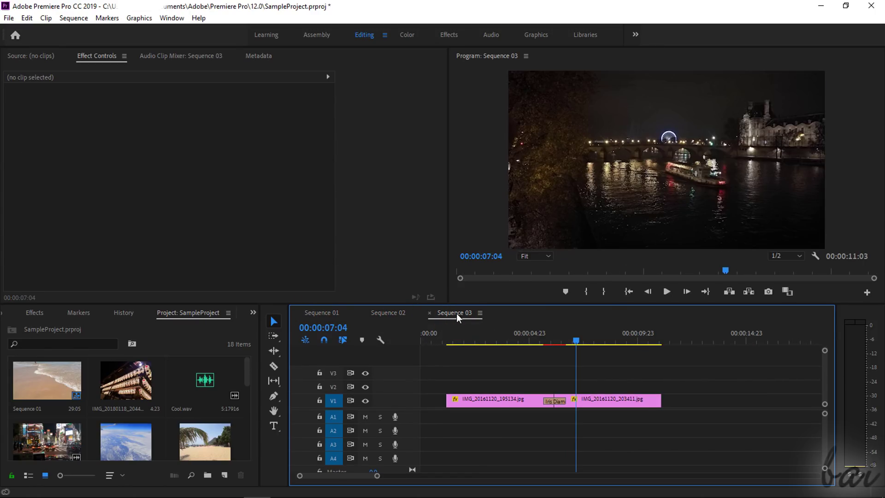
pyautogui.click(606, 400)
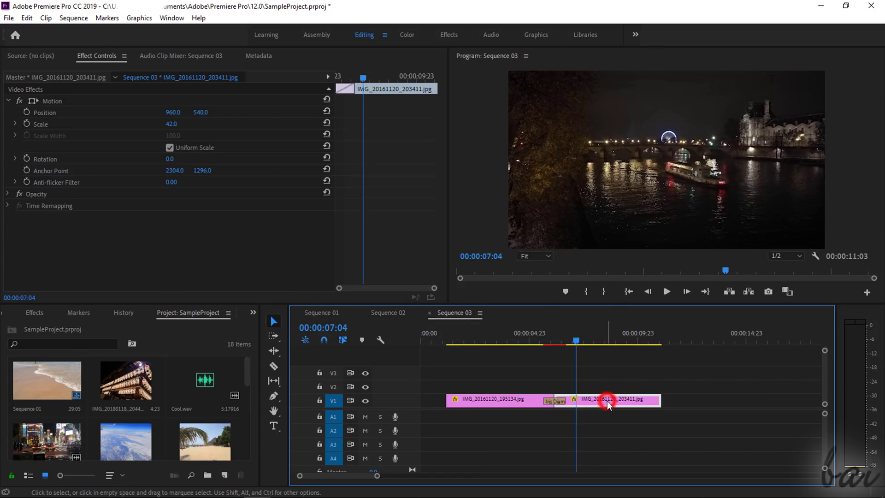
pyautogui.click(509, 399)
pyautogui.moveTo(599, 400)
pyautogui.mouseDown()
pyautogui.moveTo(617, 402)
pyautogui.moveTo(604, 400)
pyautogui.mouseUp()
# - Return to Sequence 01, inspect its image clips and nudge the Summer title slightly earlier on track V2
pyautogui.click(335, 313)
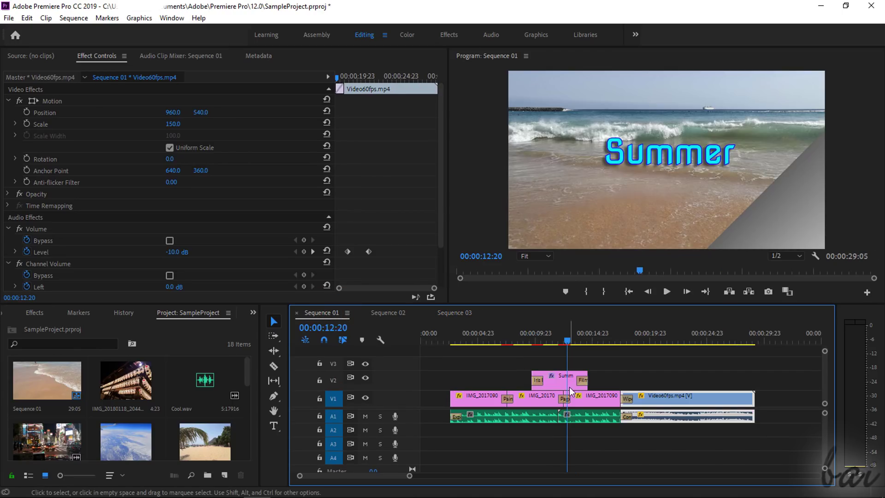
pyautogui.click(552, 384)
pyautogui.click(531, 400)
pyautogui.click(483, 402)
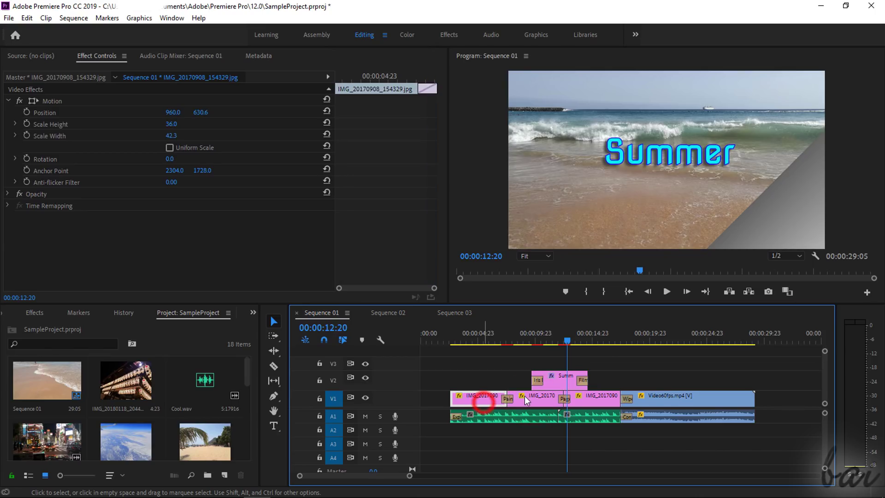
pyautogui.moveTo(563, 385)
pyautogui.mouseDown()
pyautogui.moveTo(658, 375)
pyautogui.moveTo(514, 380)
pyautogui.moveTo(560, 379)
pyautogui.mouseUp()
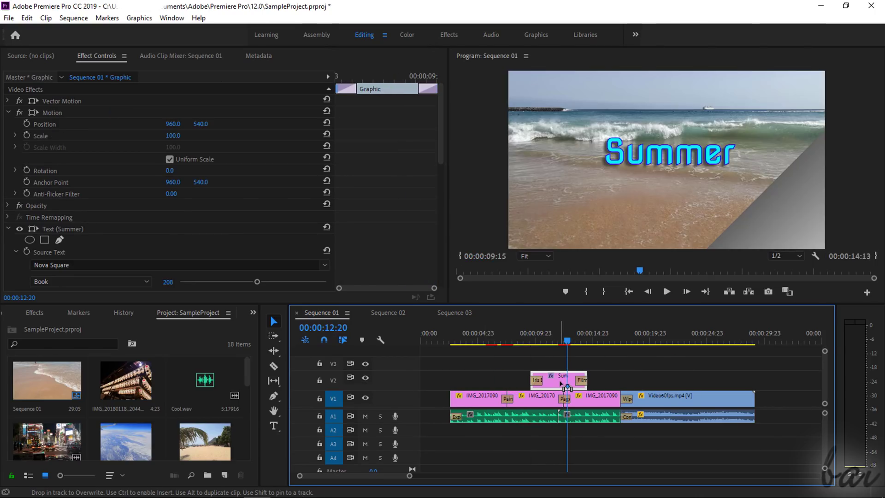
pyautogui.click(378, 328)
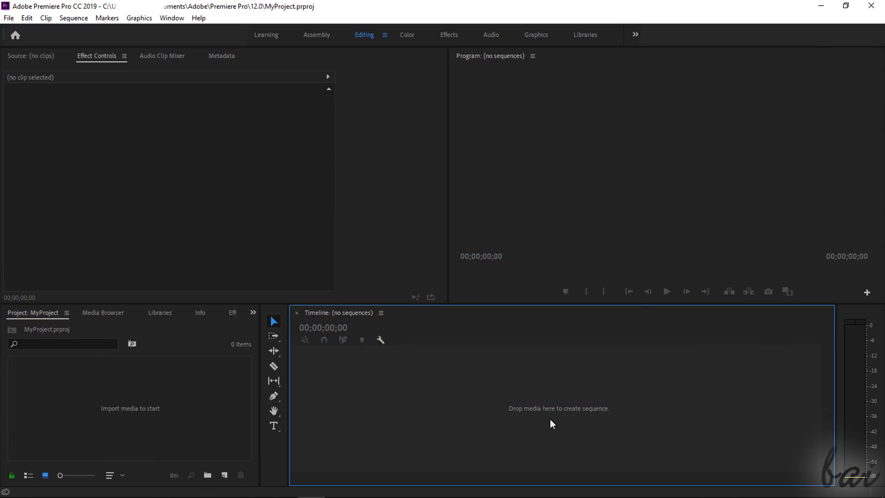
# - Start a new sequence in MyProject, compare the DVCPRO50 480i presets and choose the ARRI 1080p 23.976 preset
pyautogui.hotkey('ctrl', 'n')
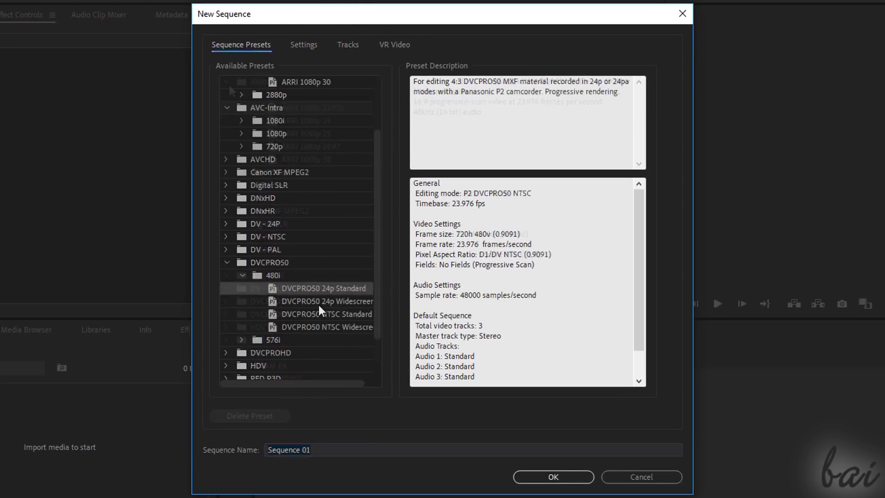
pyautogui.click(318, 305)
pyautogui.click(320, 317)
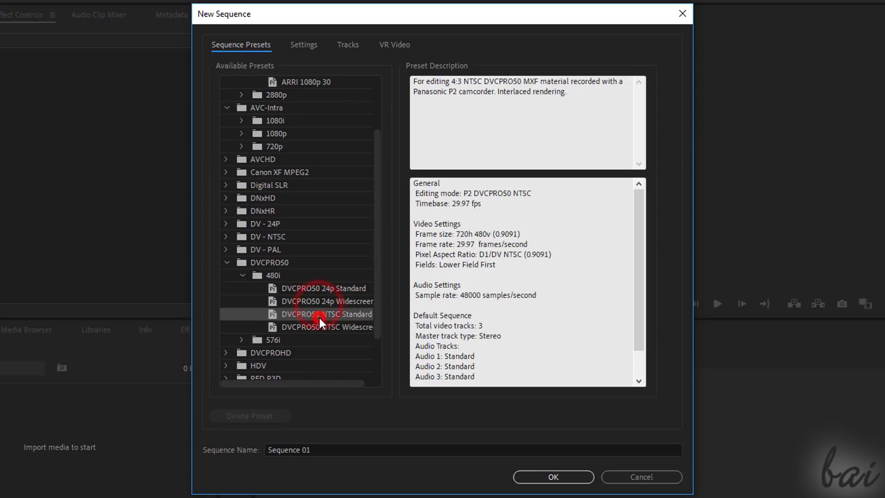
pyautogui.click(319, 325)
pyautogui.scroll(2, 304, 145)
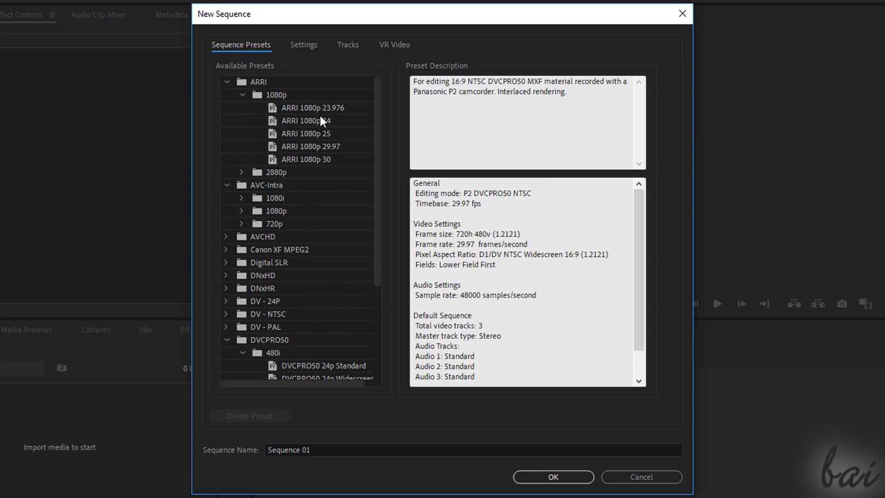
pyautogui.click(309, 147)
pyautogui.click(307, 108)
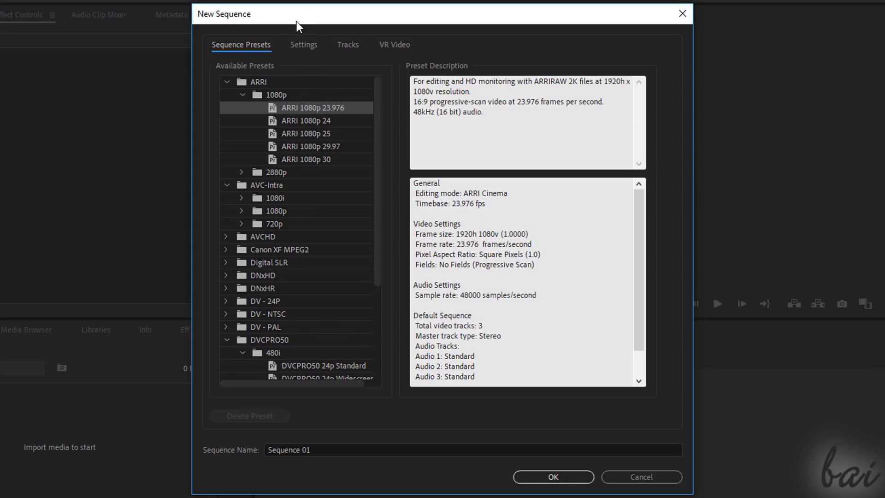
# - Try the AVC-Intra 50 1080p and Canon XF MPEG2 1080i/p editing modes, and settle on Custom for the new sequence
pyautogui.click(303, 42)
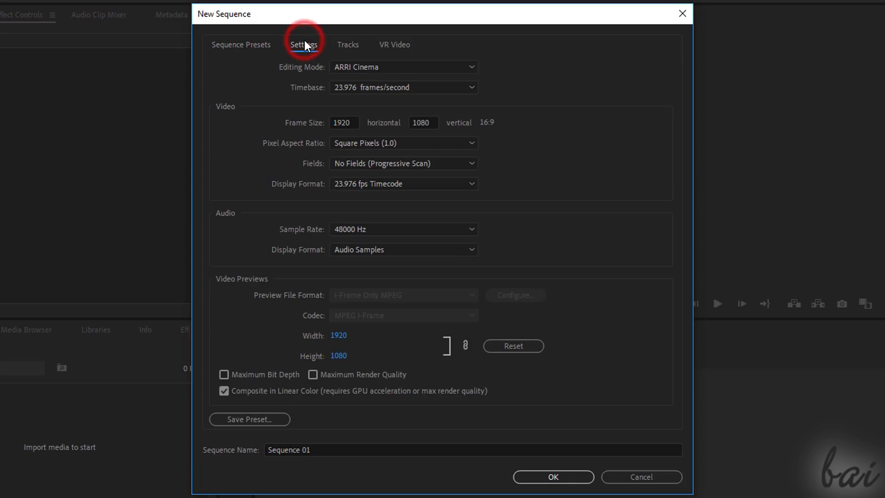
pyautogui.click(397, 67)
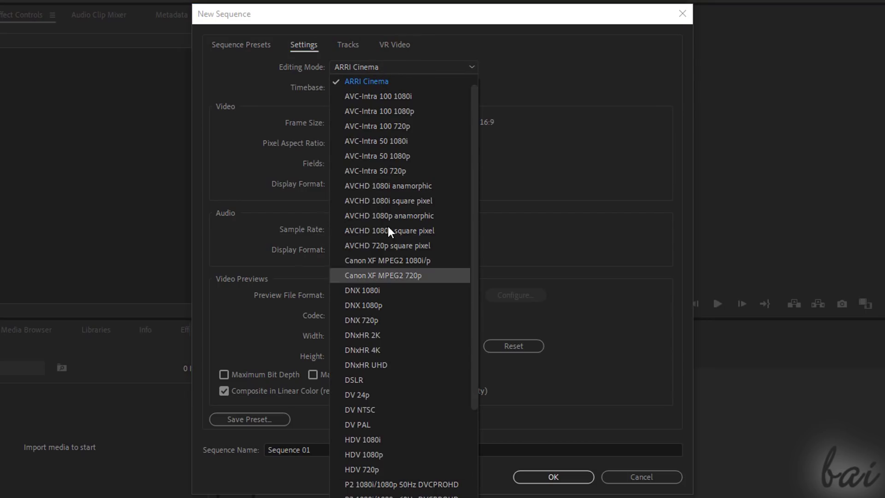
pyautogui.click(392, 157)
pyautogui.click(443, 67)
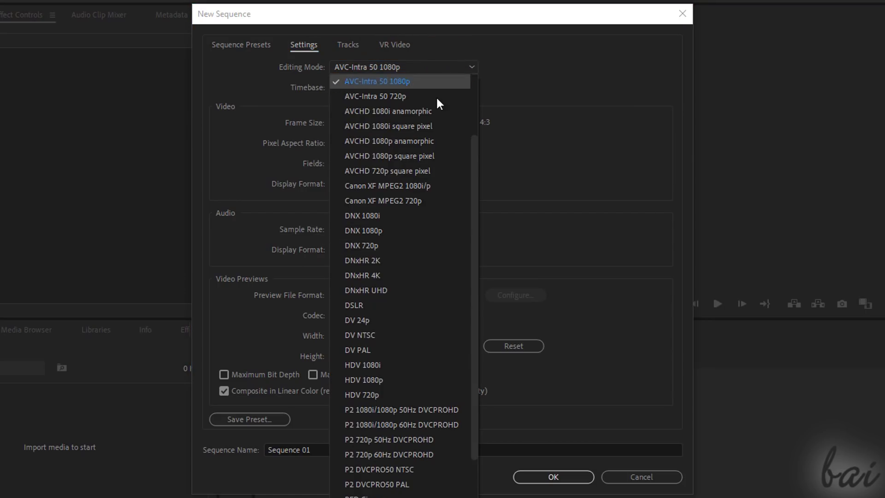
pyautogui.click(424, 186)
pyautogui.click(452, 67)
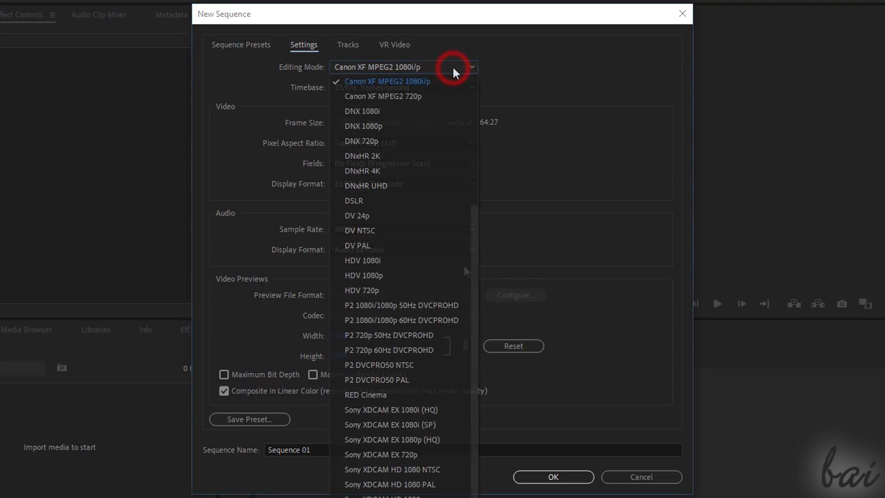
pyautogui.scroll(5, 416, 161)
pyautogui.click(371, 81)
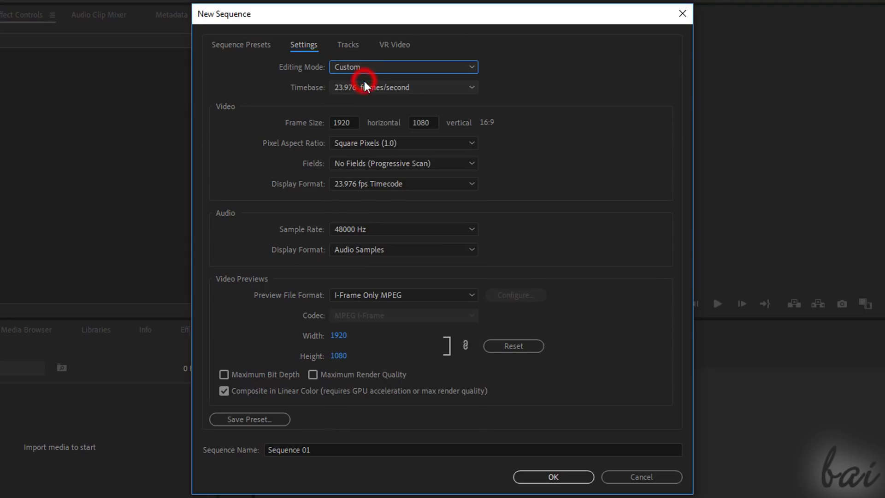
# - Review the timebase, frame size and audio sample rate options of the new sequence
pyautogui.click(456, 86)
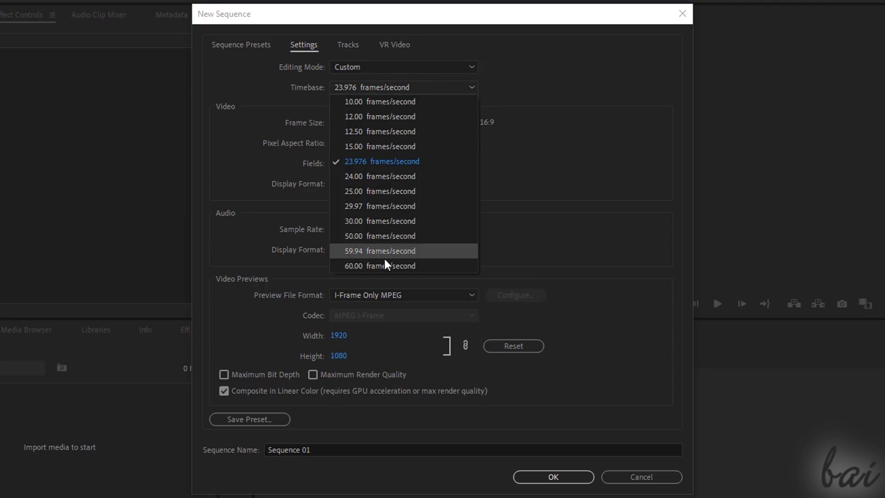
pyautogui.click(439, 86)
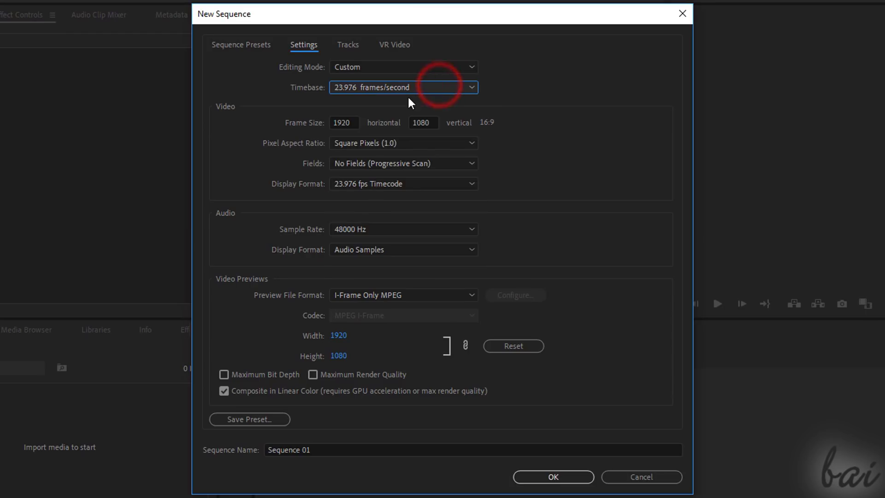
pyautogui.click(354, 123)
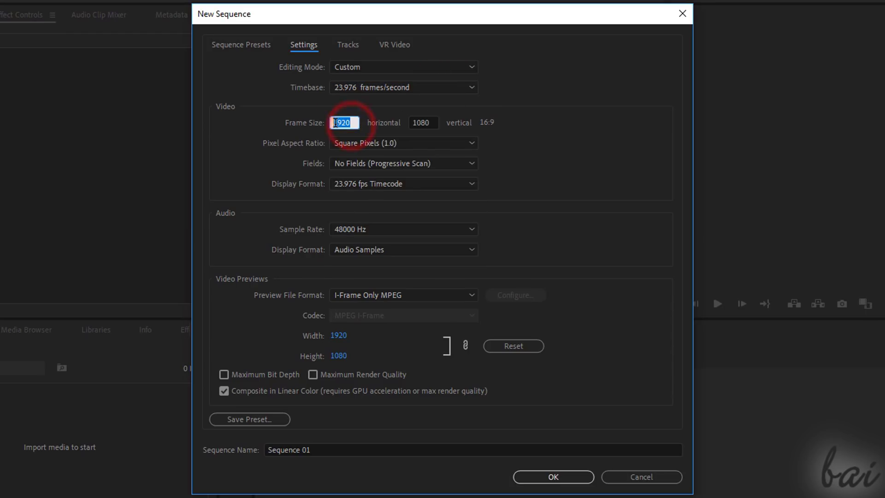
pyautogui.click(421, 123)
pyautogui.press('Tab')
pyautogui.press('Tab')
pyautogui.click(408, 227)
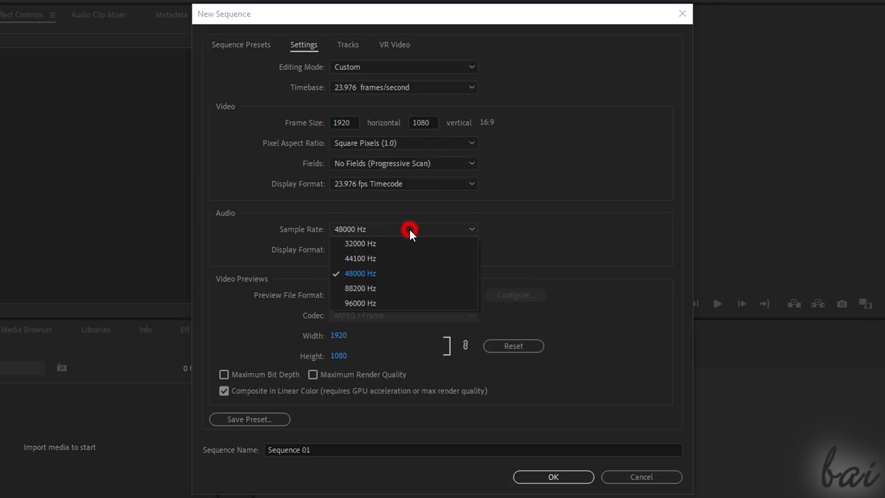
pyautogui.click(408, 218)
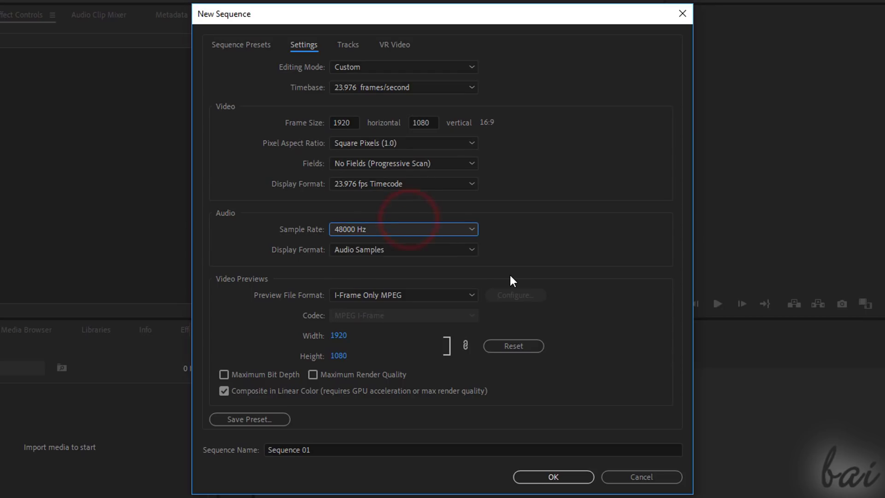
# - Review the audio track types and VR projection options, and create the sequence as Sequence 01
pyautogui.click(349, 45)
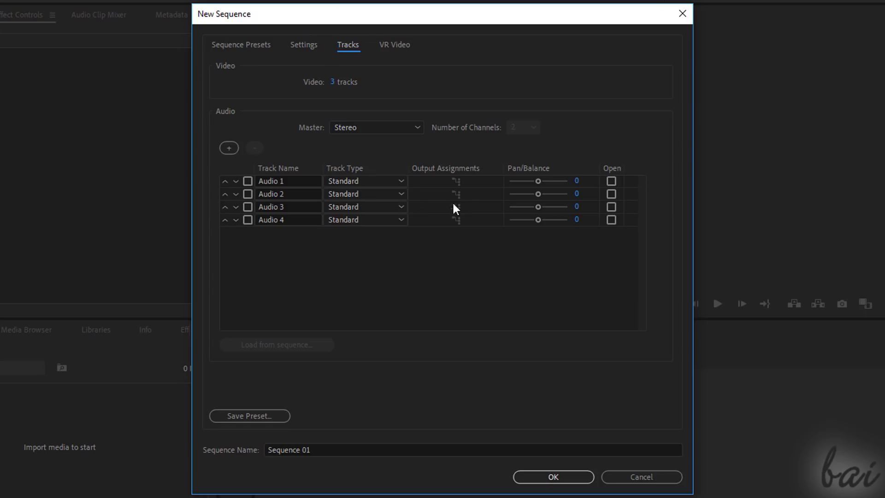
pyautogui.click(373, 182)
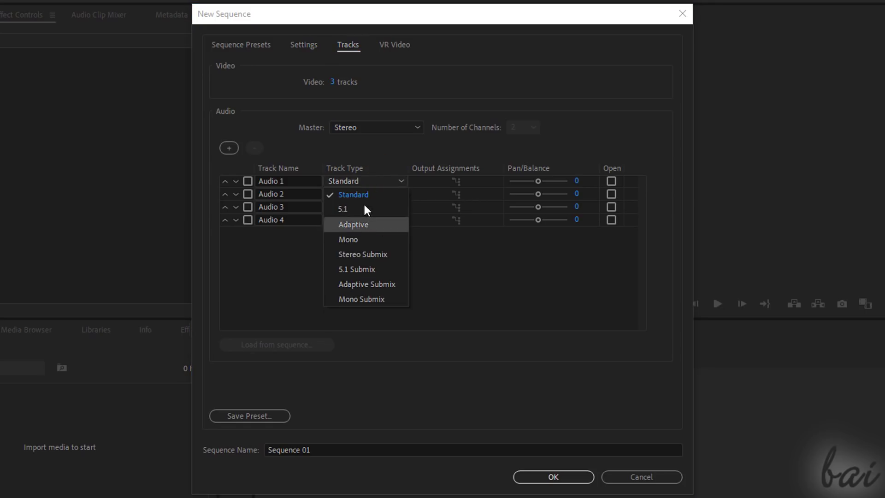
pyautogui.click(364, 181)
pyautogui.click(399, 44)
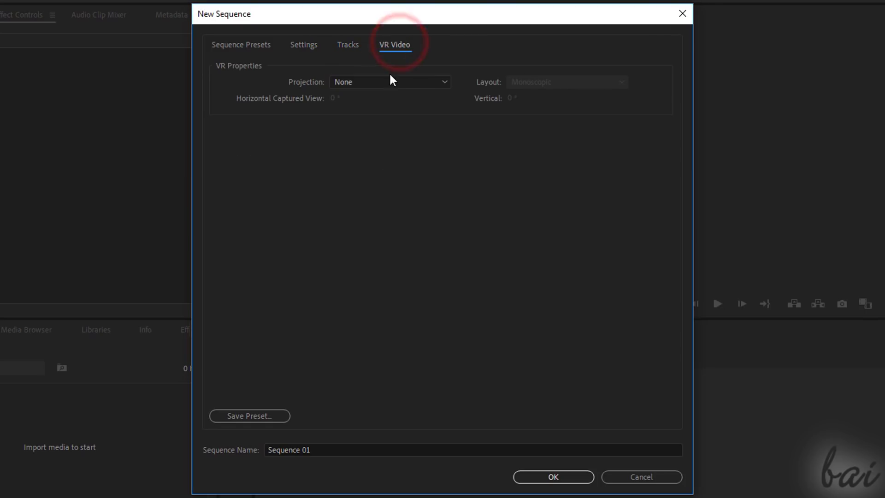
pyautogui.click(396, 82)
pyautogui.click(398, 115)
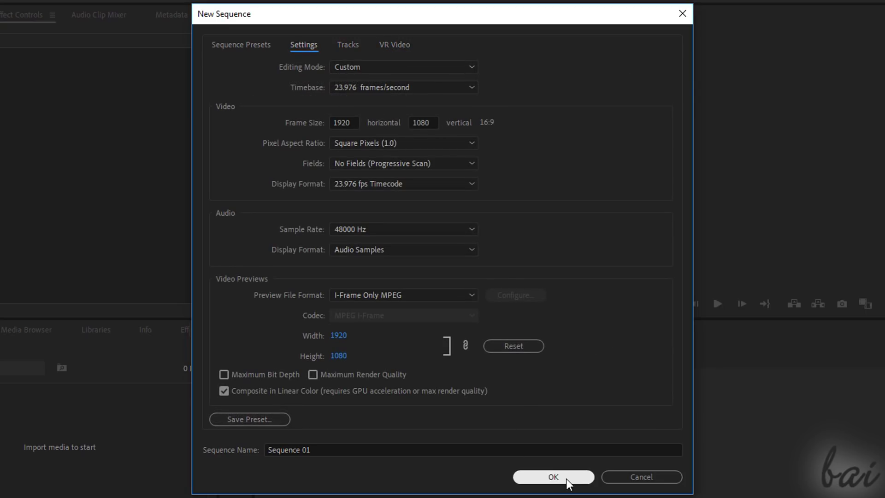
pyautogui.click(566, 479)
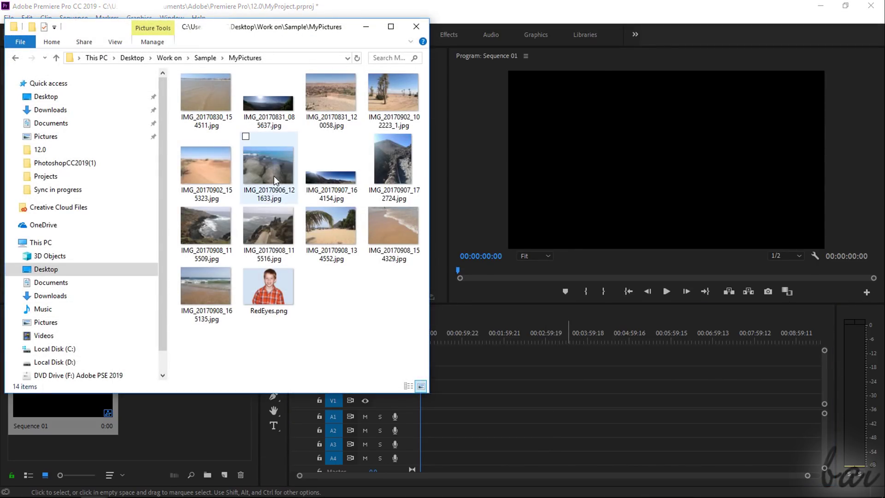
# - Add IMG_20170906_121633.jpg, IMG_20170908_115509.jpg and IMG_20170908_115516.jpg from the MyPictures folder to track V1 of Sequence 01
pyautogui.moveTo(274, 176); pyautogui.dragTo(451, 395)
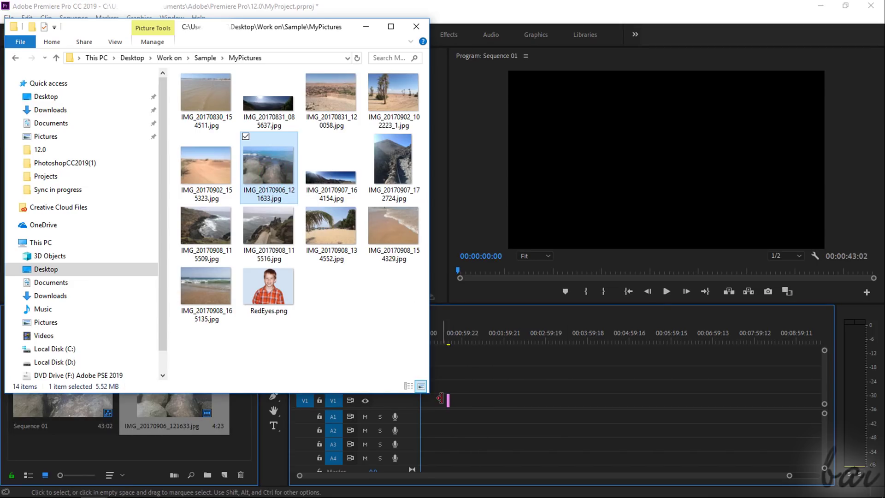
pyautogui.moveTo(191, 225); pyautogui.dragTo(458, 403)
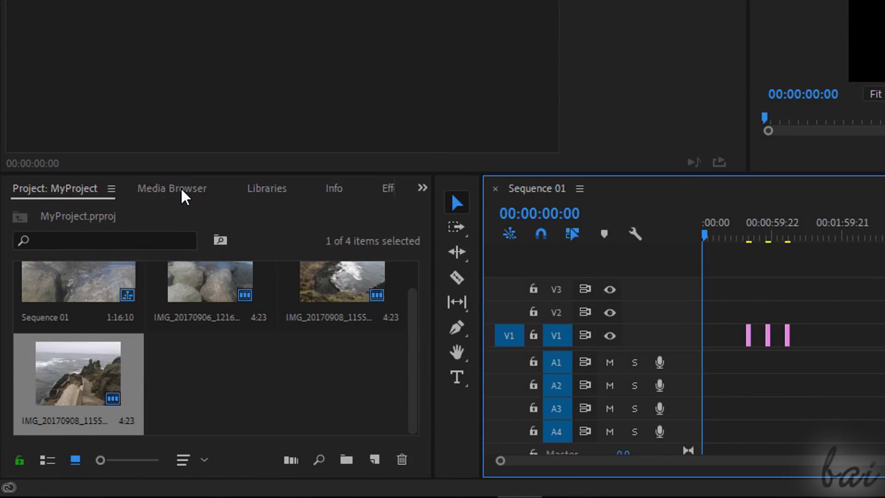
# - Browse the Actual samples folder inside the project and add Video60fps.mp4 after the images, with Rhythm.wav on track A1
pyautogui.click(182, 190)
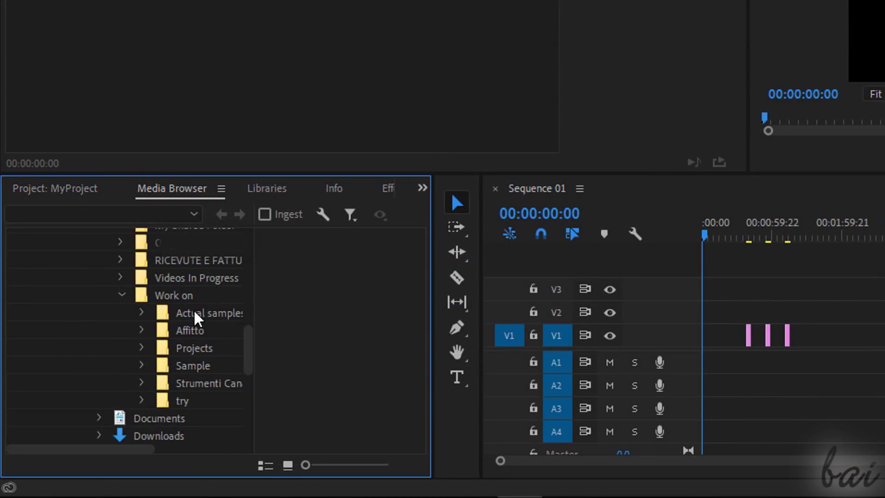
pyautogui.click(203, 315)
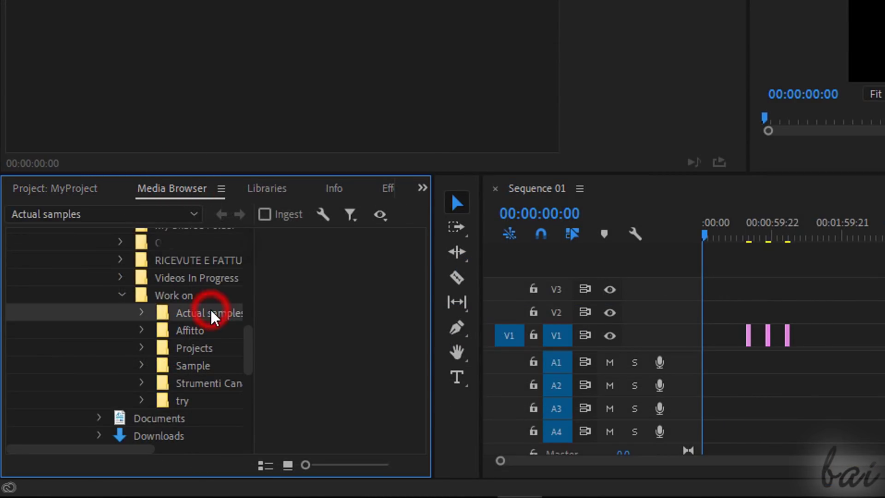
pyautogui.scroll(-5, 322, 345)
pyautogui.moveTo(295, 404); pyautogui.dragTo(805, 349)
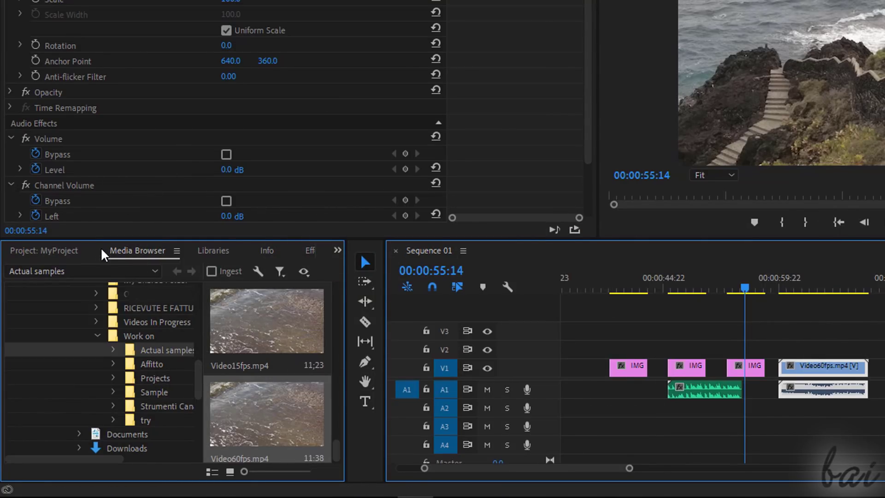
# - Look through the media imported into MyProject, selecting several items and finishing with the rocky coast image
pyautogui.click(45, 252)
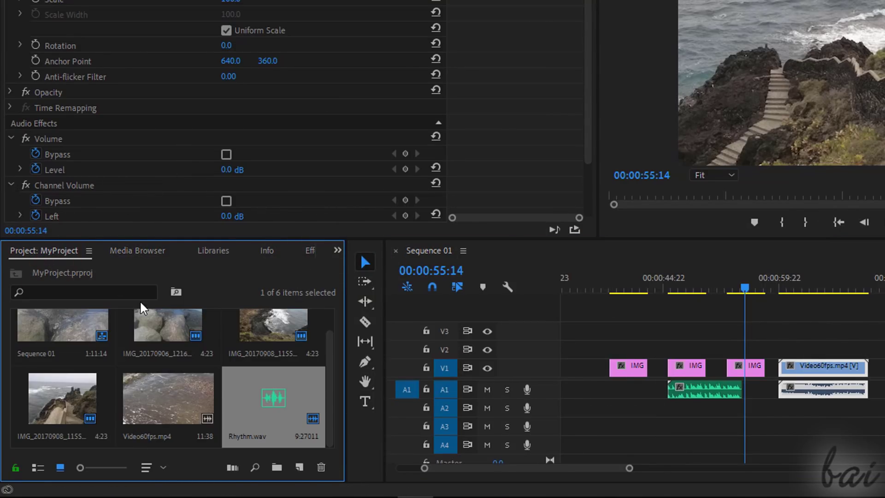
pyautogui.scroll(1, 238, 379)
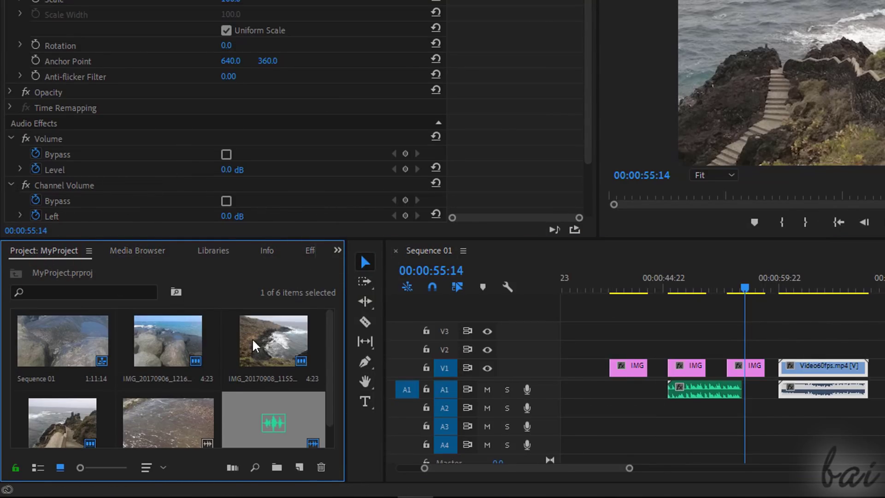
pyautogui.scroll(-1, 265, 341)
pyautogui.click(162, 425)
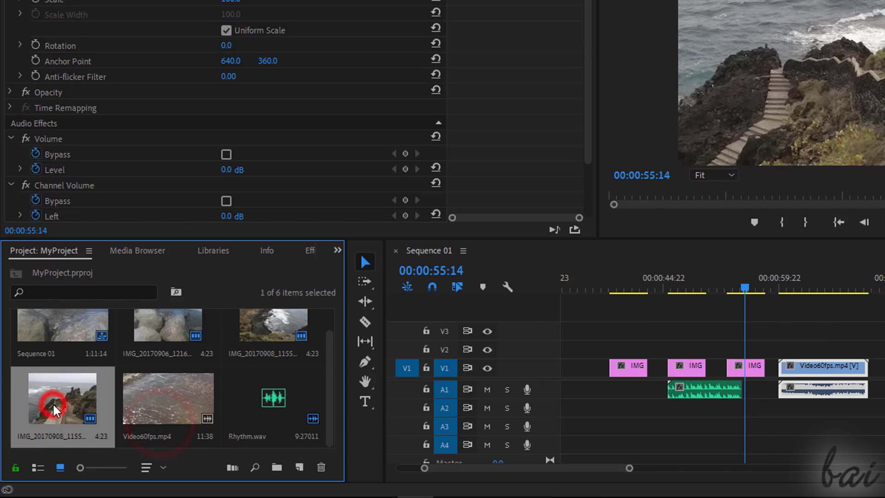
pyautogui.scroll(1, 106, 368)
pyautogui.click(54, 347)
pyautogui.click(196, 338)
pyautogui.click(267, 355)
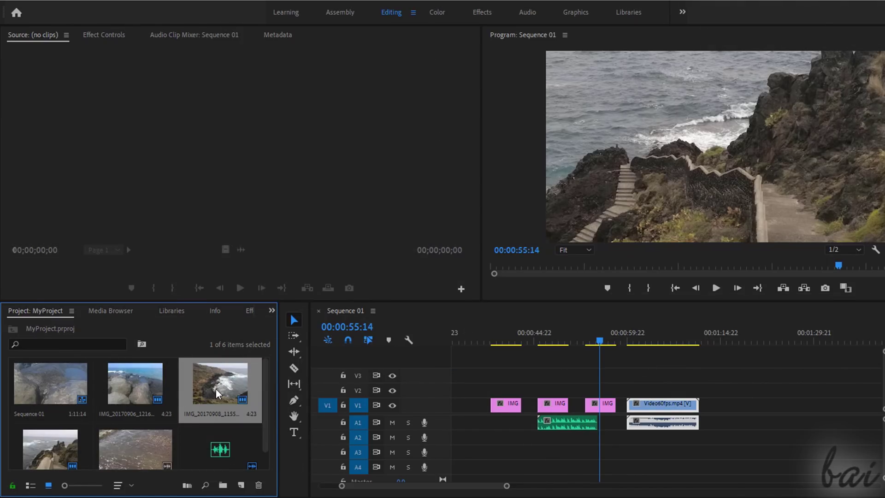
# - Preview the rocky coast image, Rhythm.wav and Video60fps.mp4 in the Source monitor, switching the video clip to its audio waveform and back
pyautogui.doubleClick(217, 394)
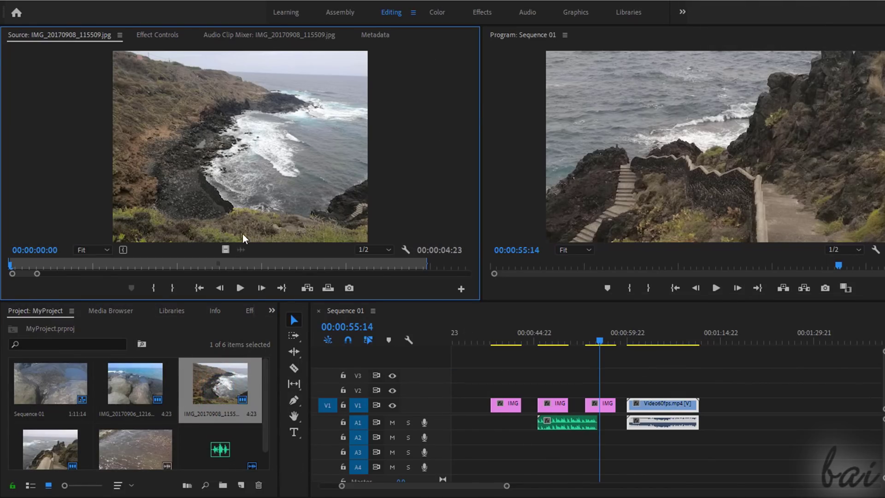
pyautogui.doubleClick(221, 450)
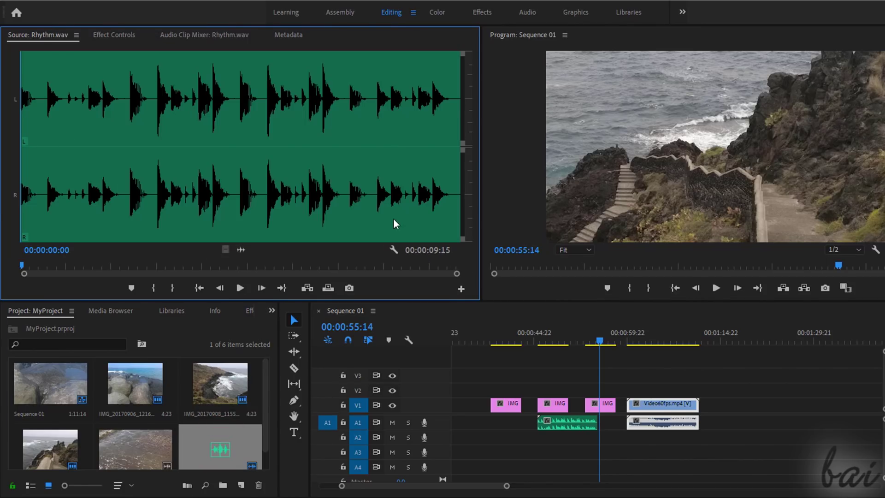
pyautogui.doubleClick(133, 454)
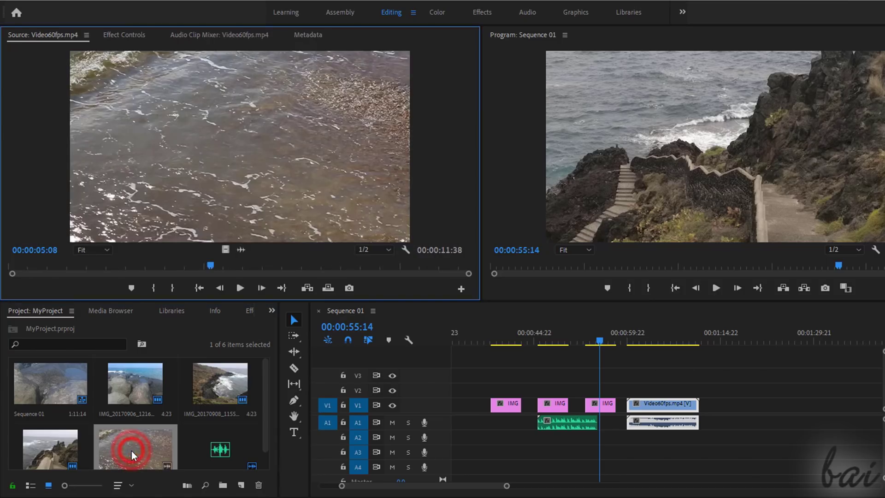
pyautogui.click(224, 250)
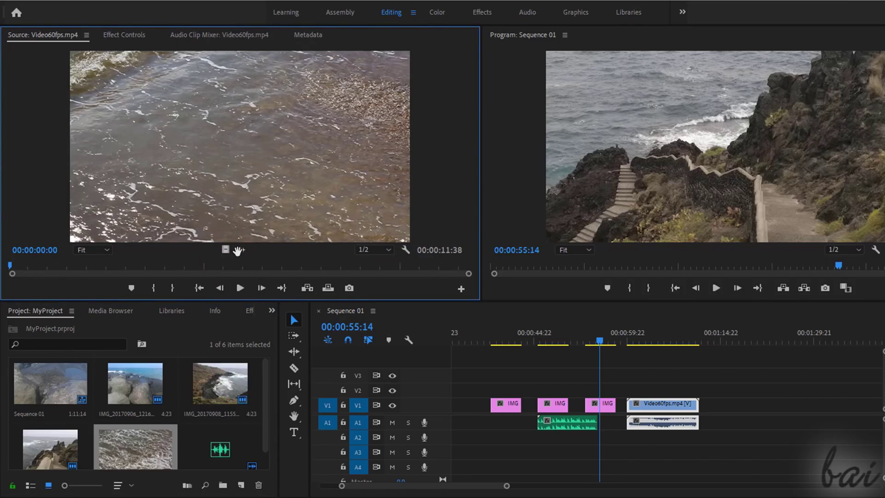
pyautogui.click(237, 250)
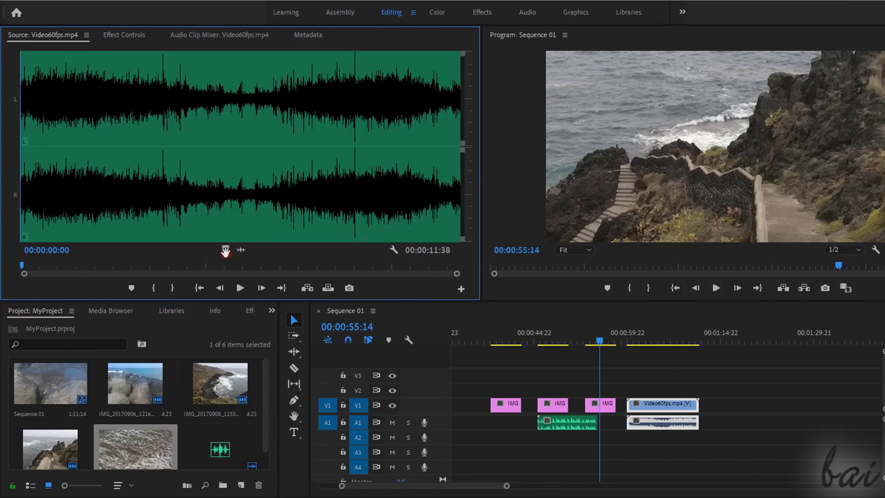
pyautogui.click(225, 250)
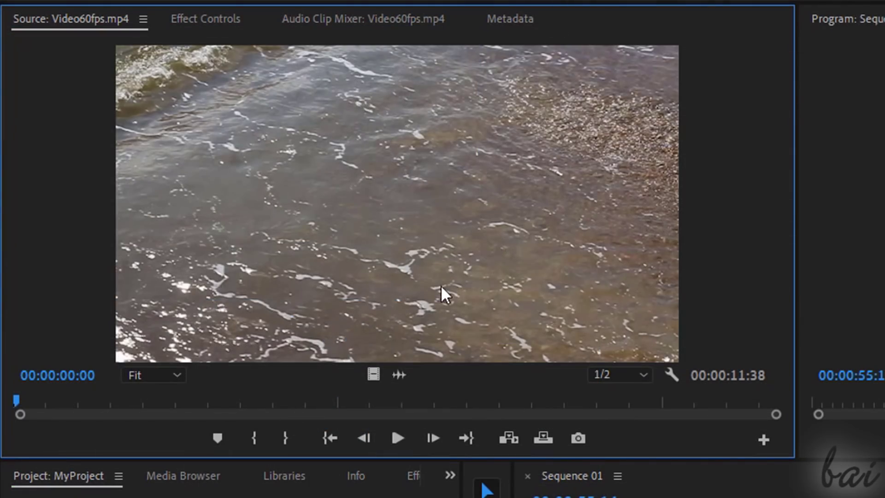
# - Play Video60fps.mp4 in the Source monitor up to 00:00:08:09 and review its playback resolution and frame export options
pyautogui.click(397, 437)
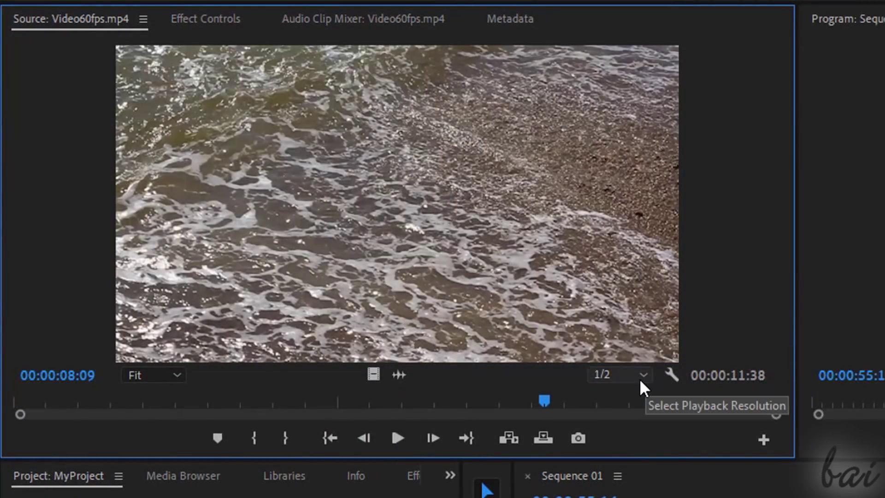
pyautogui.click(641, 378)
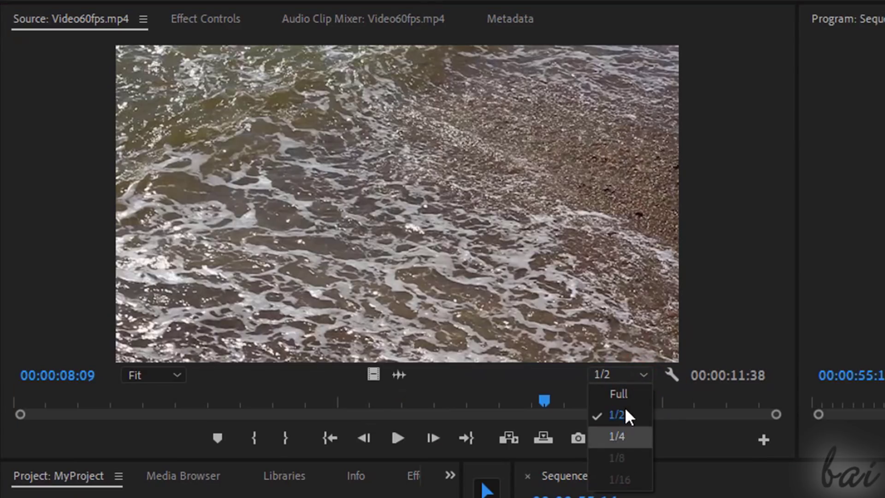
pyautogui.click(656, 395)
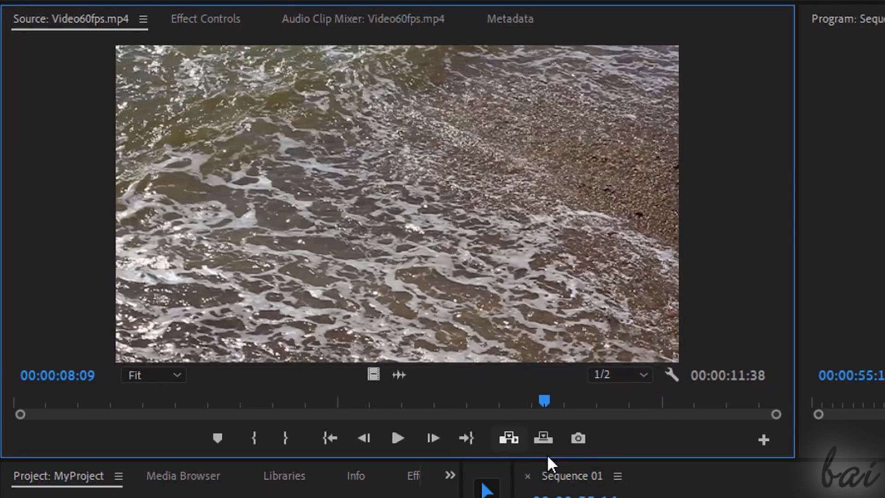
pyautogui.click(578, 437)
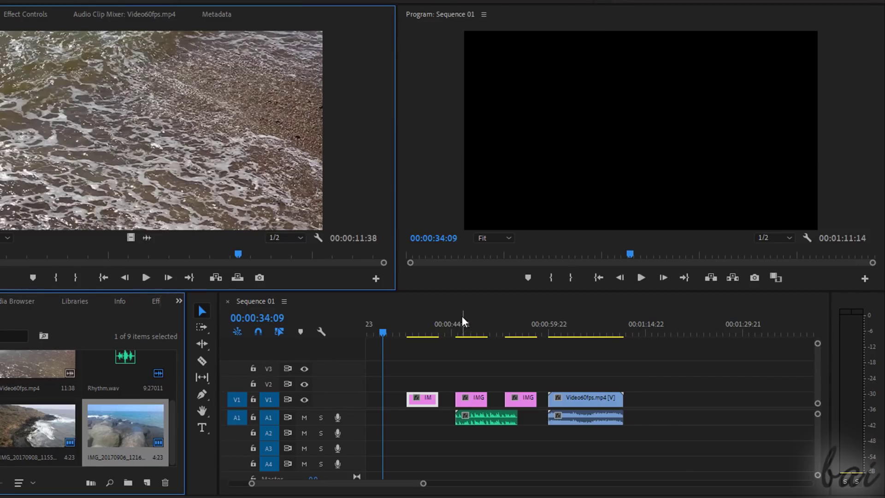
# - Place the playhead on the first image at 00:00:40:16, then select the other image, audio and video clips in turn and deselect them
pyautogui.click(445, 304)
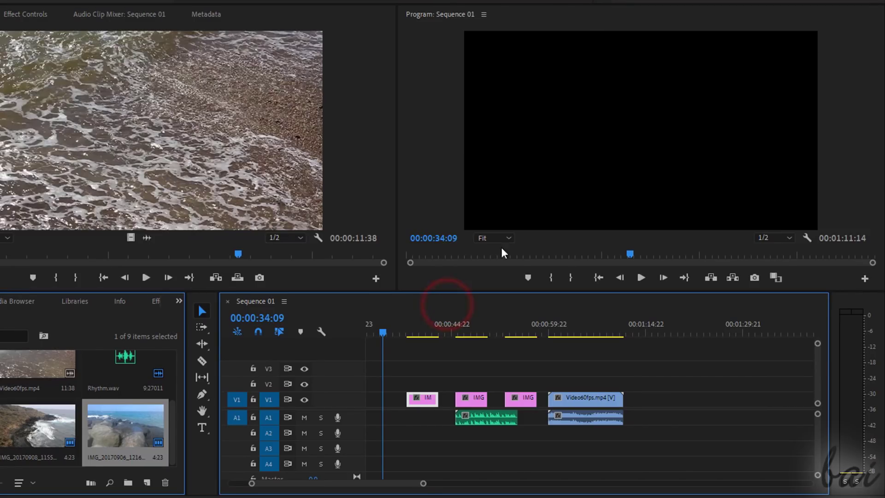
pyautogui.click(424, 321)
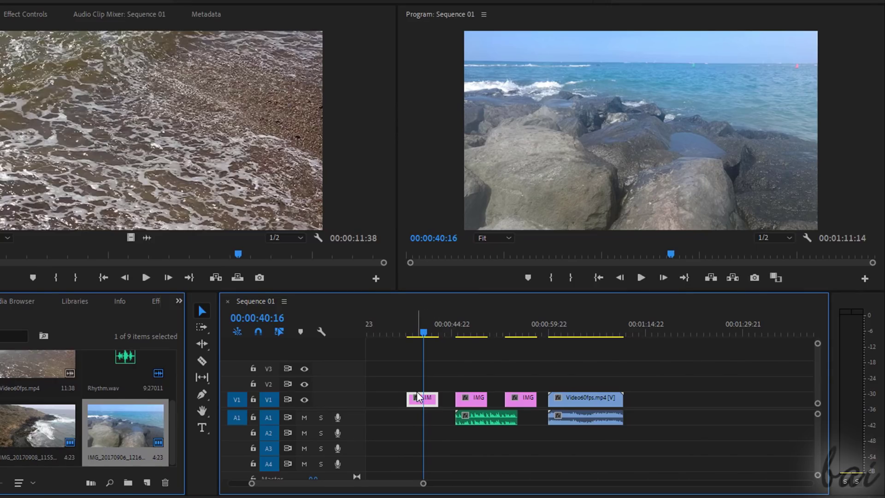
pyautogui.click(473, 398)
pyautogui.click(525, 397)
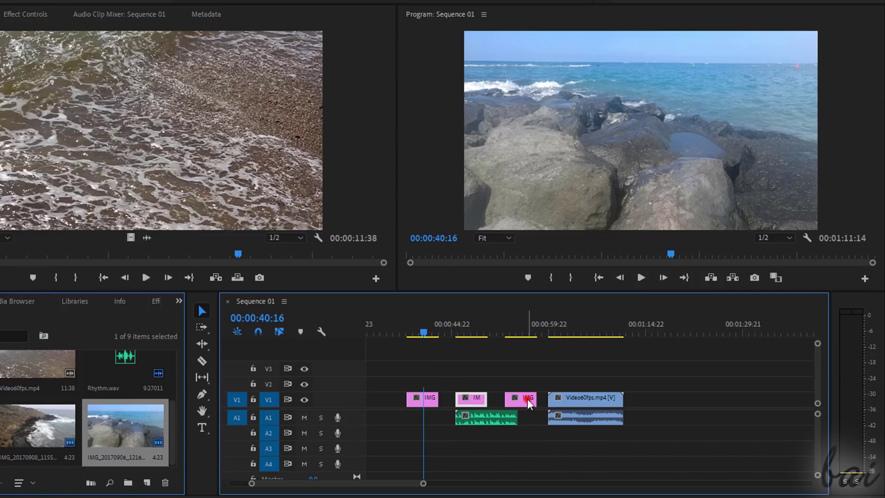
pyautogui.click(497, 413)
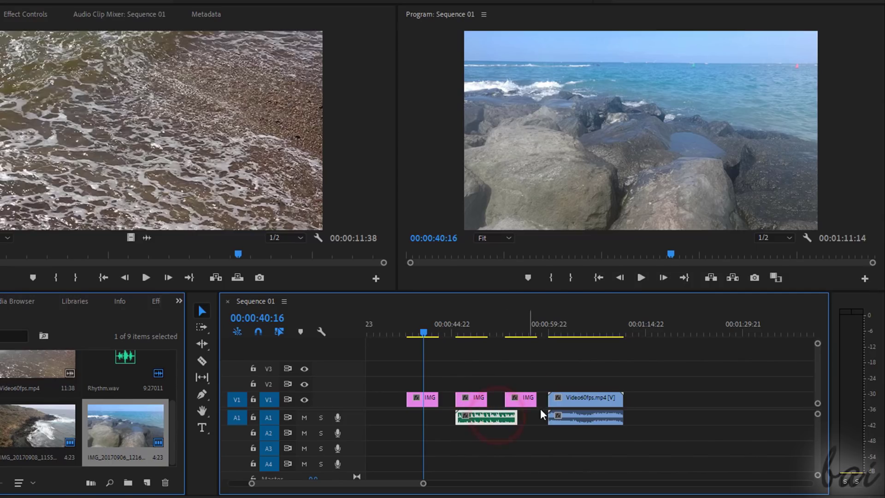
pyautogui.click(584, 399)
pyautogui.click(641, 418)
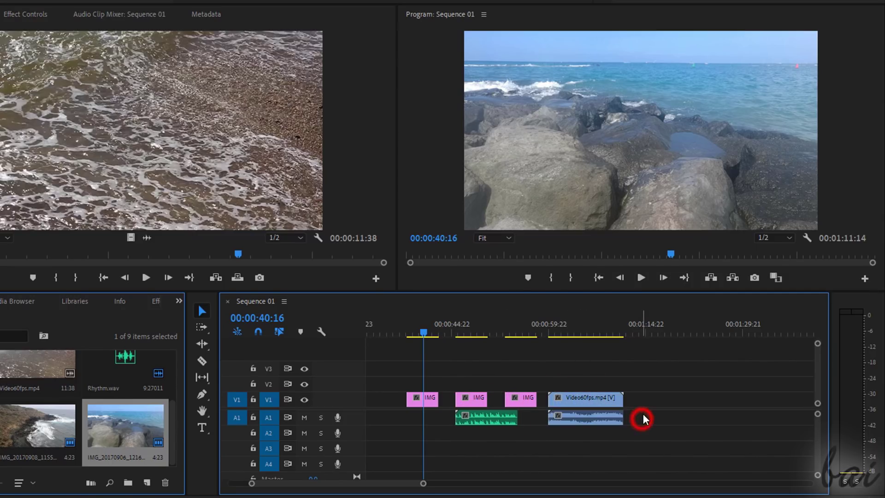
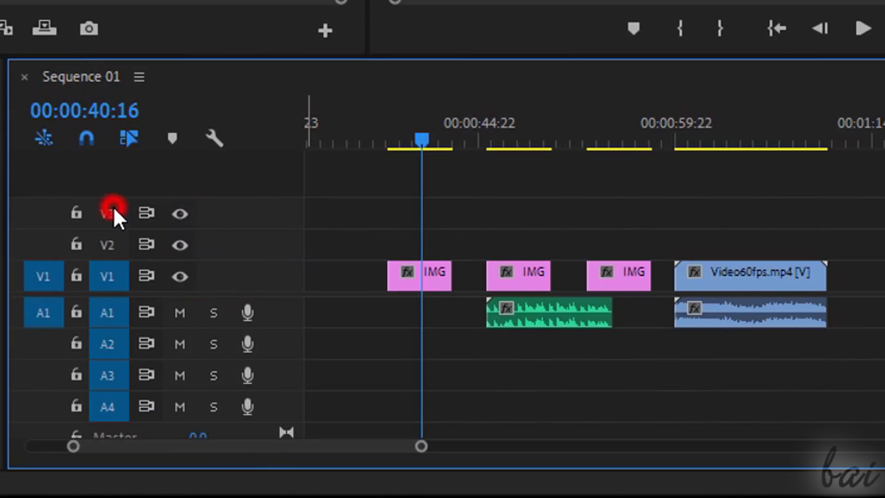
# - Turn targeting of video tracks V2 and V3 on and off again
pyautogui.click(113, 245)
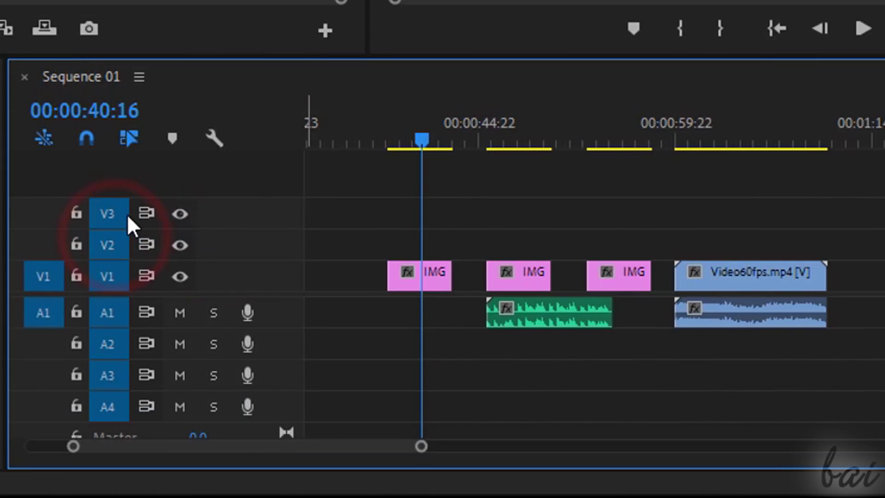
pyautogui.click(111, 222)
pyautogui.click(115, 247)
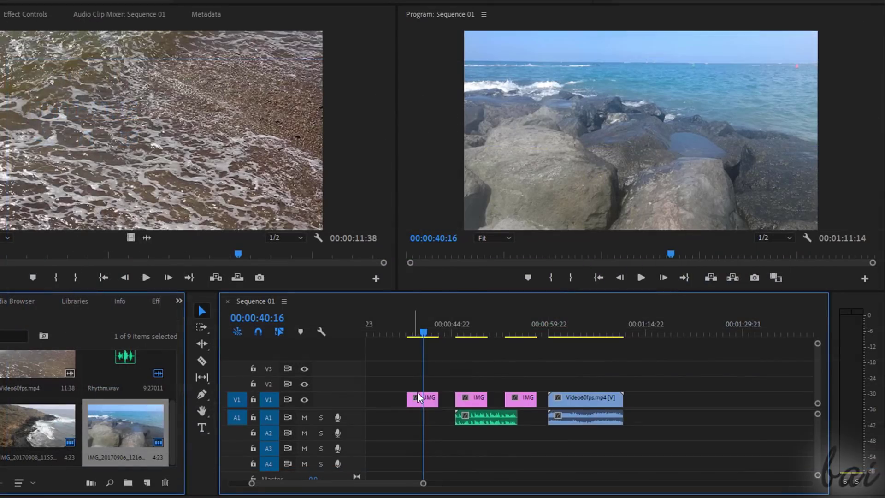
# - Examine the clips of Sequence 01 along the timeline at several zoom levels
pyautogui.scroll(3, 443, 408)
pyautogui.scroll(-10, 444, 408)
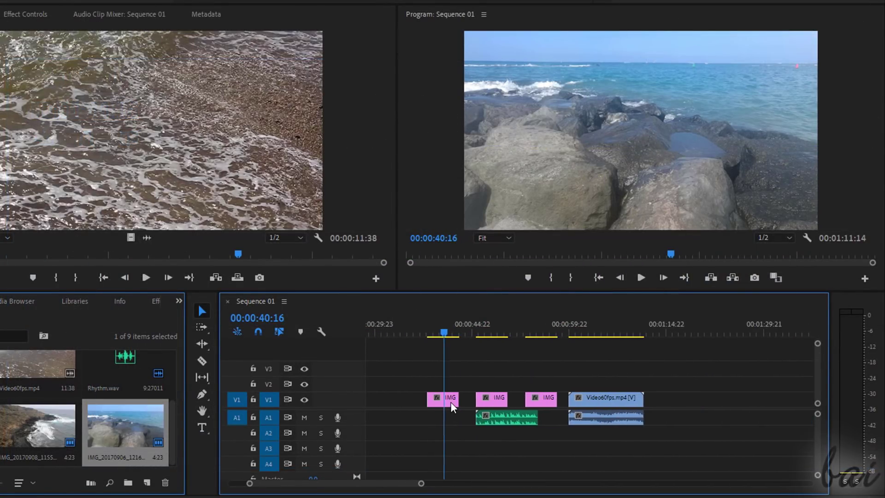
pyautogui.scroll(-2, 450, 400)
pyautogui.scroll(10, 449, 411)
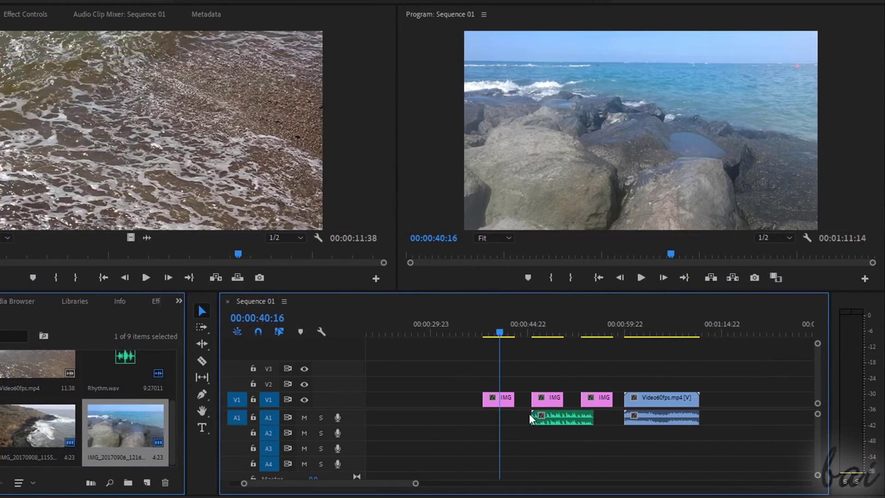
pyautogui.scroll(6, 557, 400)
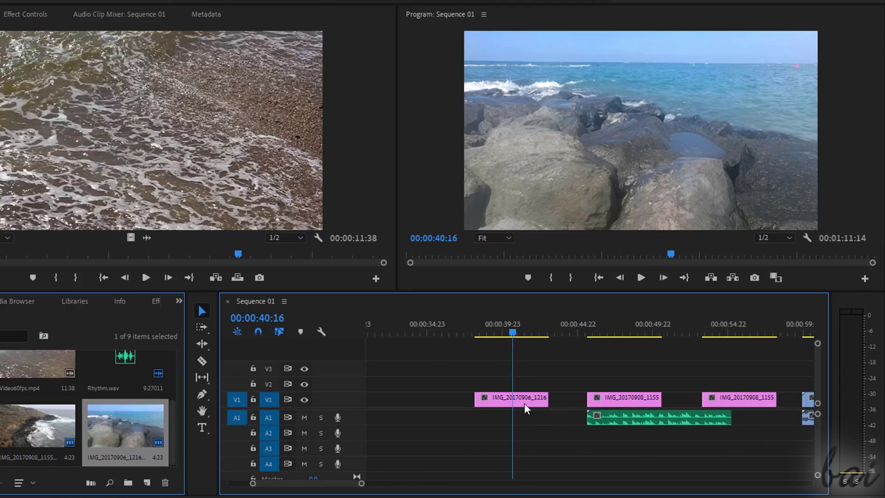
pyautogui.scroll(-6, 513, 401)
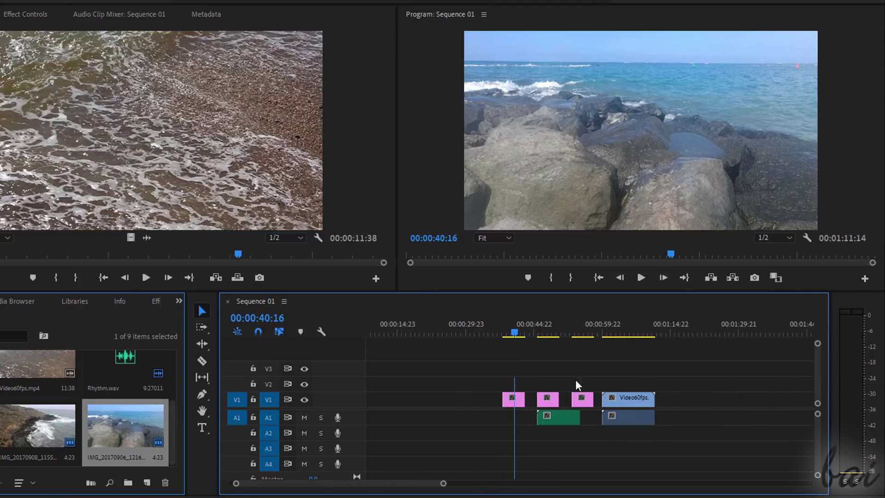
pyautogui.scroll(5, 619, 396)
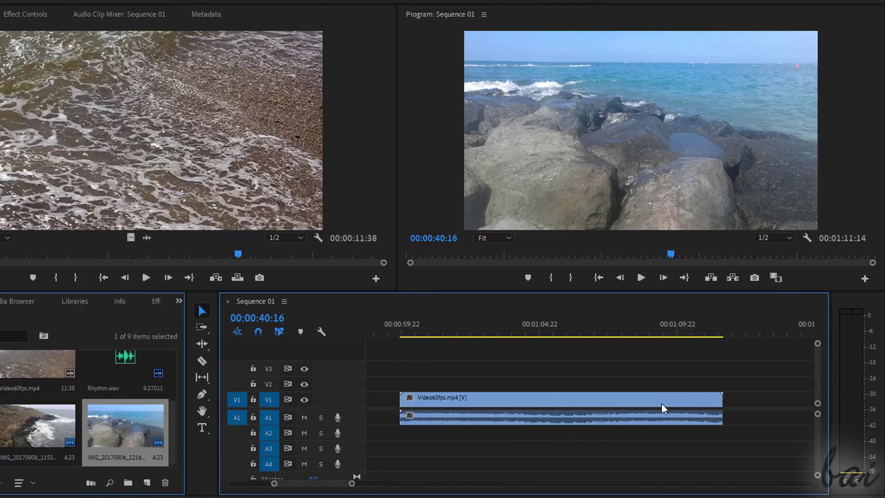
pyautogui.scroll(6, 644, 397)
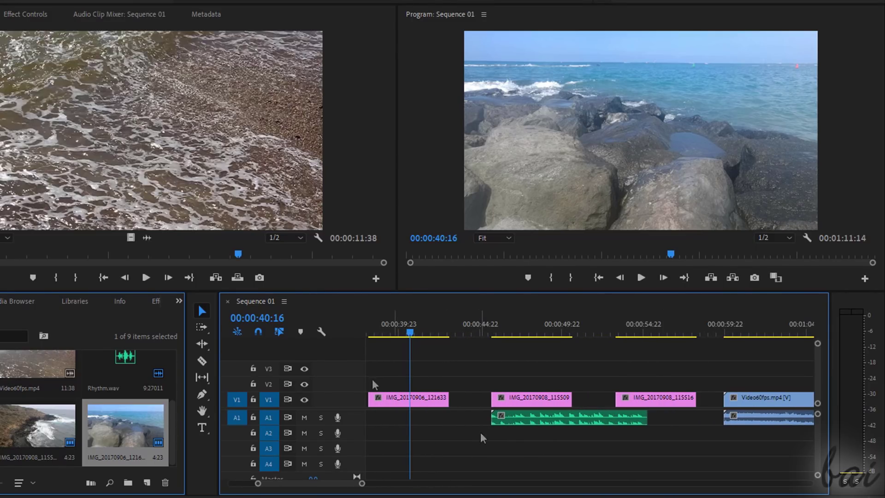
# - Expand track V1 to show clip thumbnails and inspect Video60fps.mp4 with the playhead at 00:01:04:14
pyautogui.doubleClick(313, 407)
pyautogui.moveTo(331, 383); pyautogui.dragTo(331, 366)
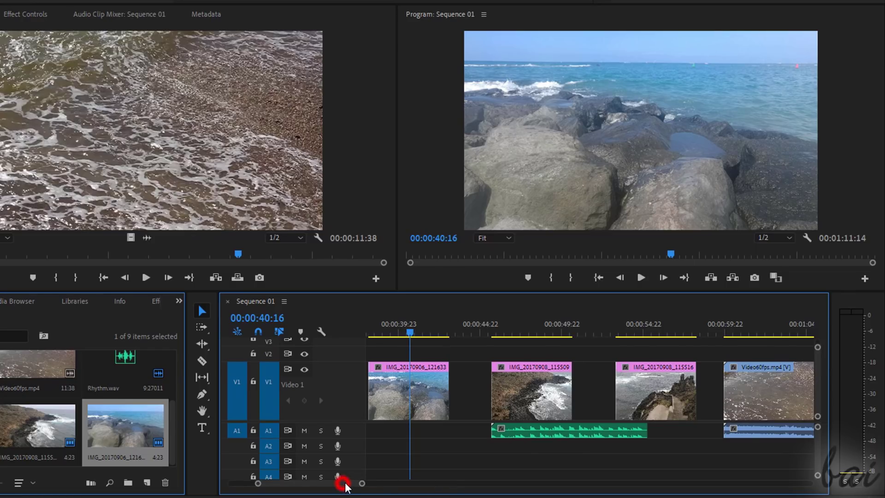
pyautogui.moveTo(345, 486); pyautogui.dragTo(355, 483)
pyautogui.click(588, 323)
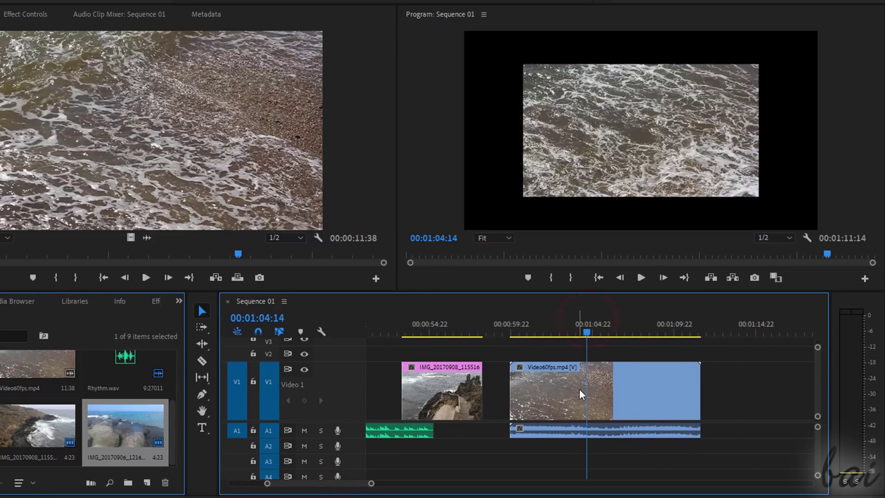
pyautogui.scroll(2, 578, 388)
pyautogui.scroll(-3, 591, 405)
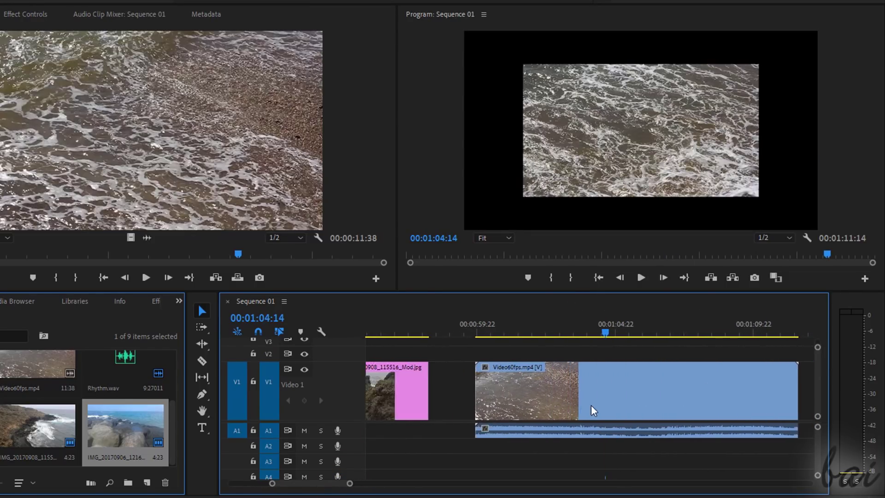
pyautogui.scroll(4, 541, 399)
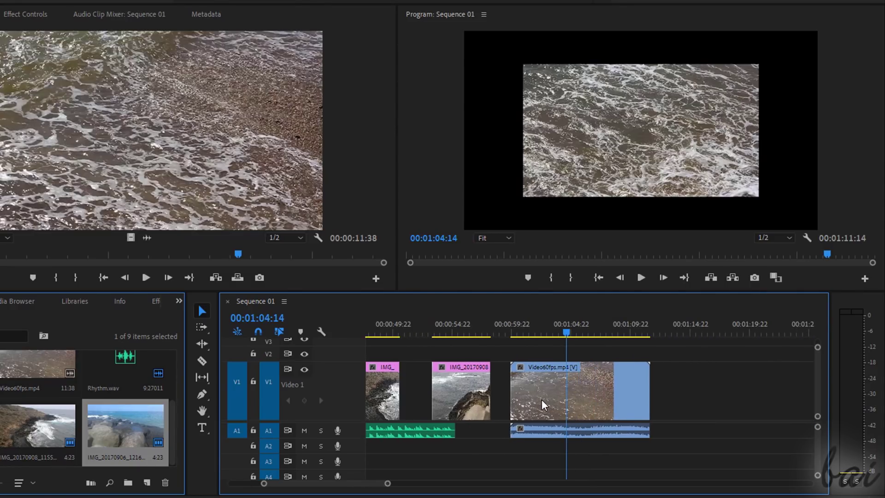
# - Play Sequence 01 from 00:00:40:04 in the Program monitor and stop at 00:00:48:17
pyautogui.click(442, 315)
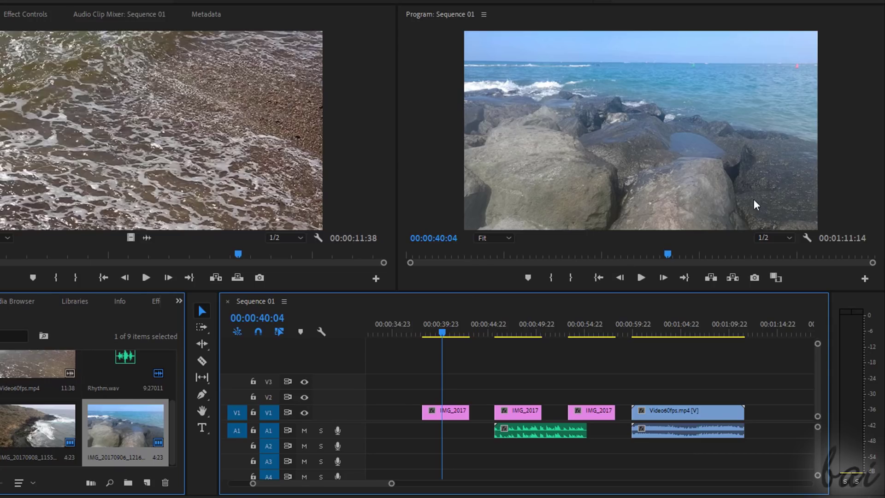
pyautogui.click(640, 278)
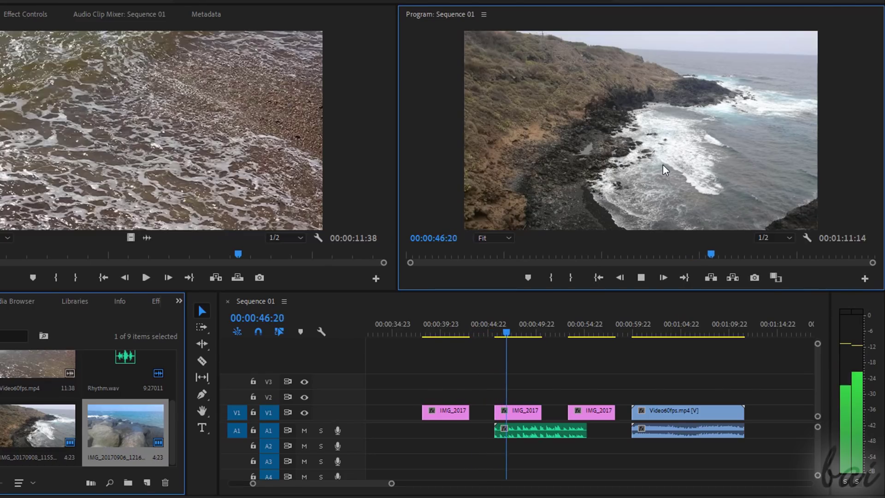
pyautogui.click(644, 279)
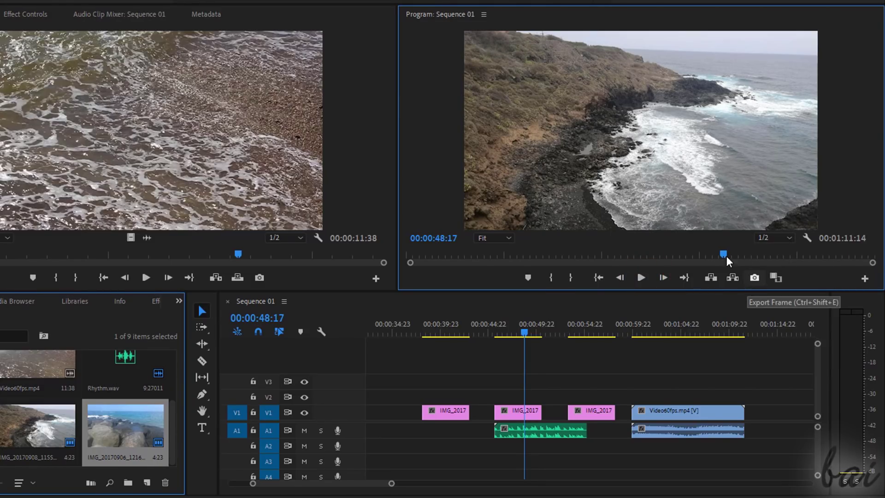
# - Preview different moments of Sequence 01 by moving the playhead across the images and Video60fps.mp4, ending at 00:00:53:18 on the third image
pyautogui.click(438, 329)
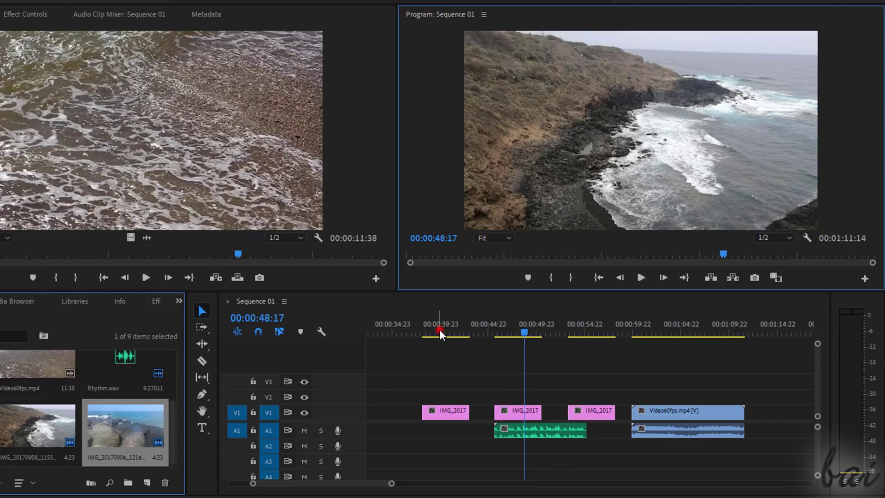
pyautogui.click(526, 320)
pyautogui.click(592, 323)
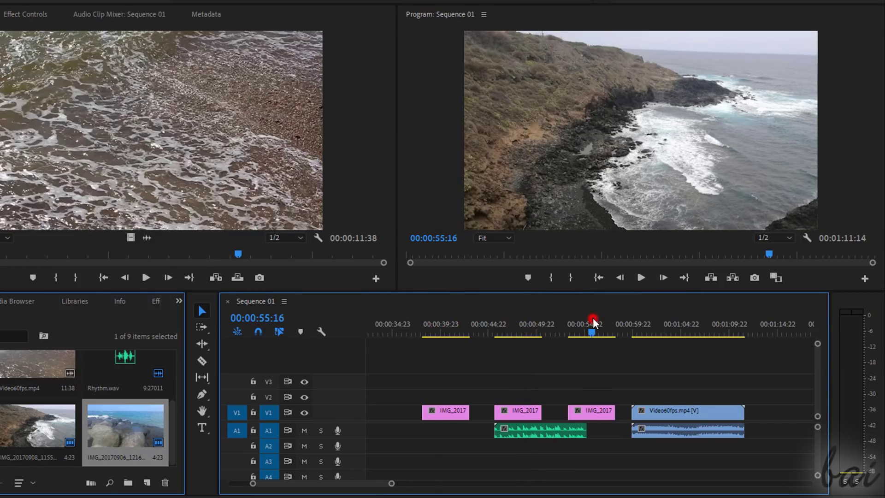
pyautogui.click(666, 323)
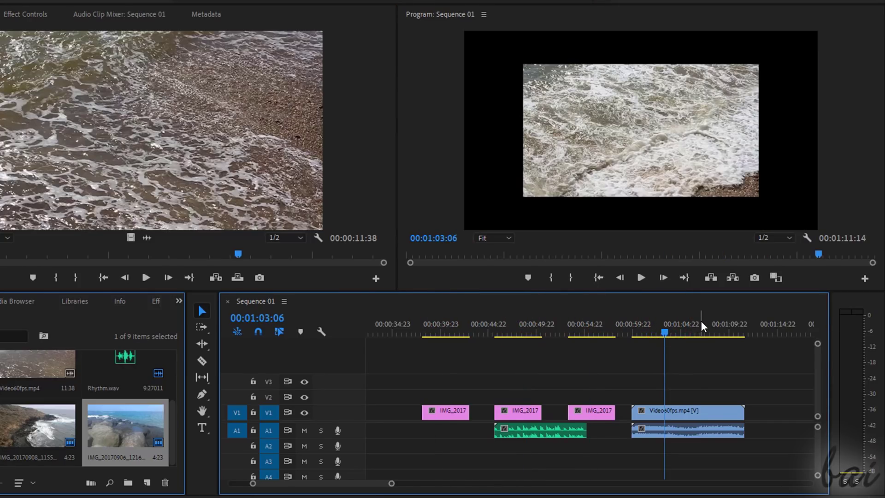
pyautogui.click(700, 321)
pyautogui.click(727, 321)
pyautogui.click(659, 323)
pyautogui.click(517, 330)
pyautogui.click(516, 331)
pyautogui.moveTo(516, 331); pyautogui.dragTo(574, 328)
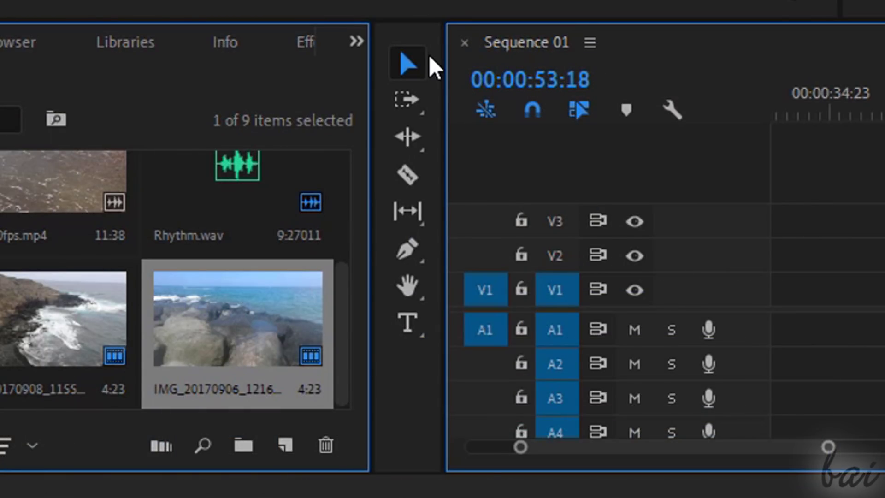
# - With the Selection tool, shift the first image clip later, raise the second to track V2, and move the third to about 00:00:50
pyautogui.click(411, 66)
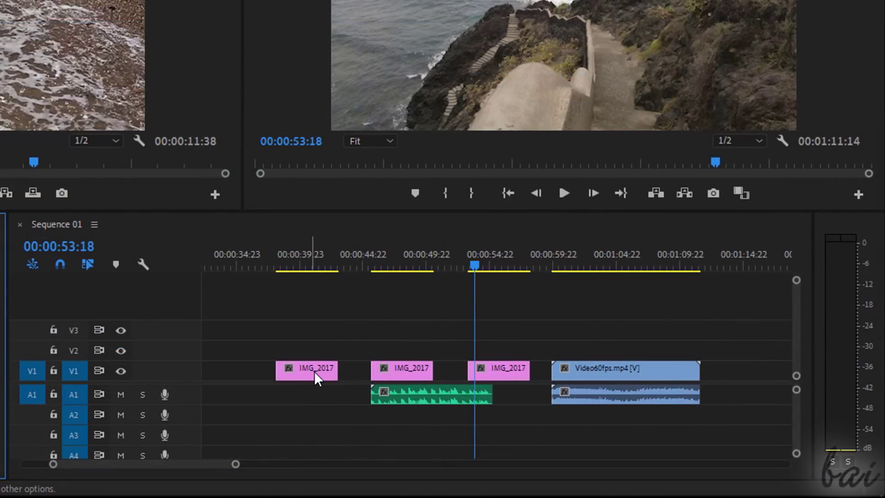
pyautogui.moveTo(314, 371); pyautogui.dragTo(335, 377)
pyautogui.moveTo(402, 370); pyautogui.dragTo(397, 351)
pyautogui.click(479, 371)
pyautogui.moveTo(479, 371)
pyautogui.mouseDown()
pyautogui.moveTo(504, 375)
pyautogui.moveTo(464, 369)
pyautogui.moveTo(345, 380)
pyautogui.moveTo(371, 391)
pyautogui.moveTo(482, 374)
pyautogui.mouseUp()
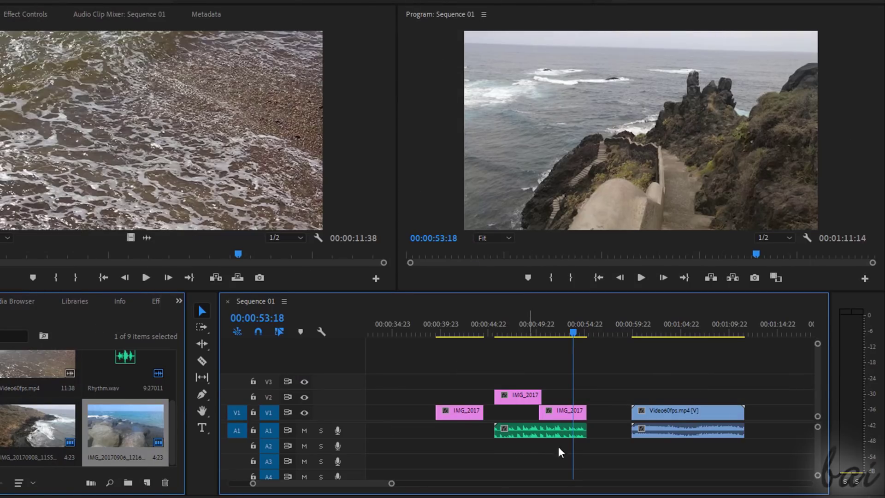
# - Shift Video60fps.mp4 slightly earlier, then unlink its video and audio and move the two parts separately
pyautogui.moveTo(680, 409)
pyautogui.mouseDown()
pyautogui.moveTo(653, 413)
pyautogui.moveTo(734, 419)
pyautogui.moveTo(683, 422)
pyautogui.mouseUp()
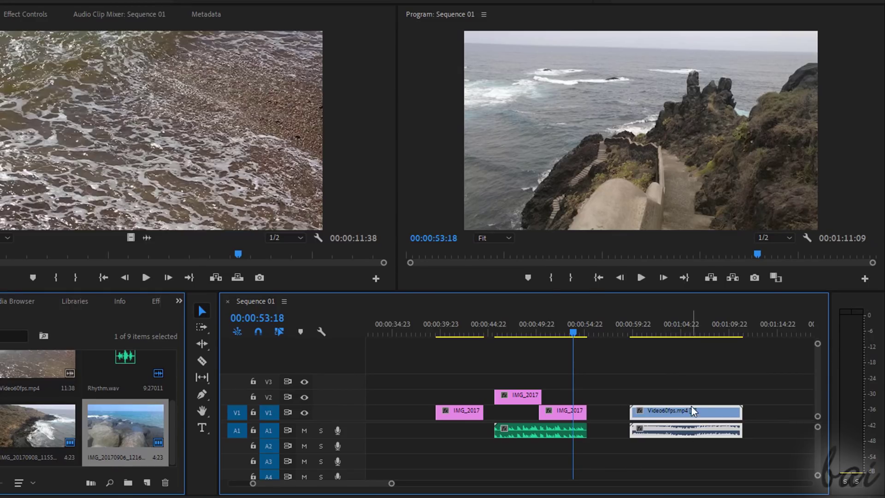
pyautogui.rightClick(681, 410)
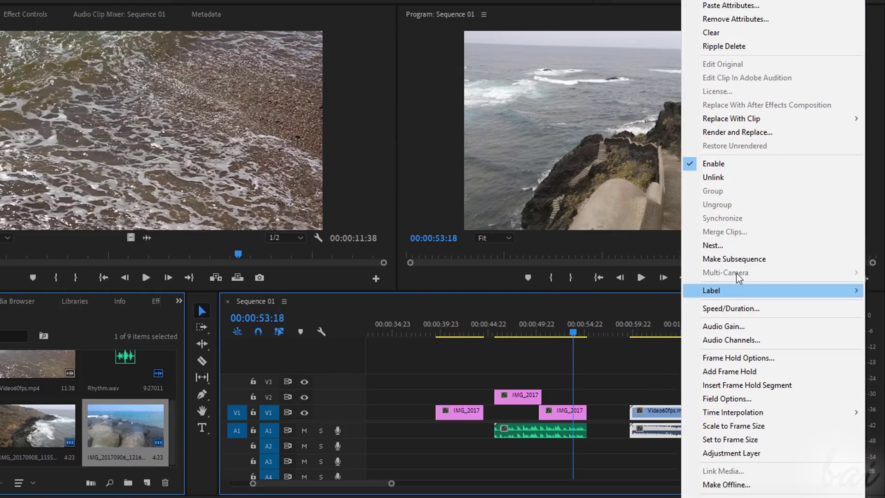
pyautogui.click(738, 181)
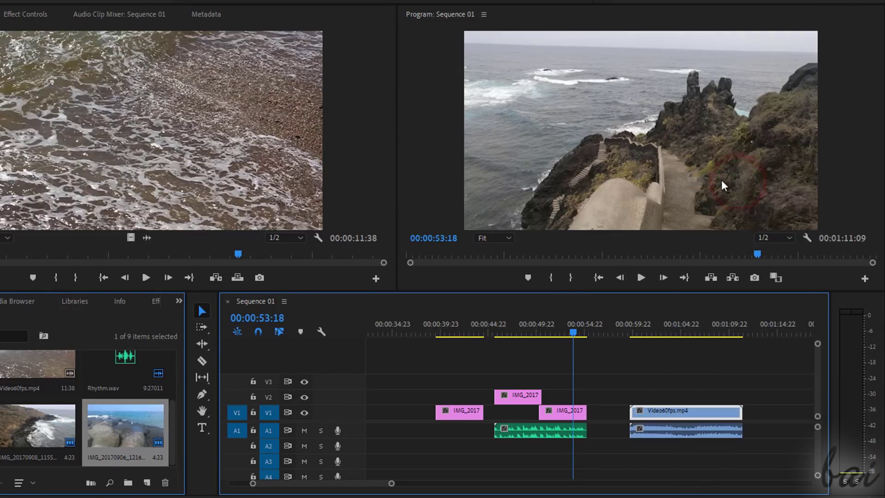
pyautogui.moveTo(692, 415); pyautogui.dragTo(756, 417)
pyautogui.moveTo(705, 435); pyautogui.dragTo(689, 435)
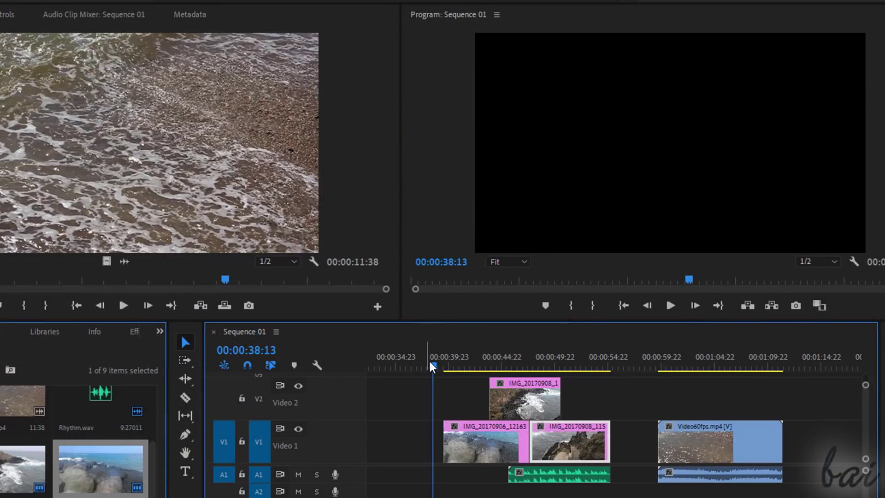
# - Scrub through the image clips and shorten the end of the one on track V2 to just before 00:00:49:22
pyautogui.moveTo(429, 363)
pyautogui.mouseDown()
pyautogui.moveTo(378, 357)
pyautogui.moveTo(424, 362)
pyautogui.moveTo(490, 335)
pyautogui.moveTo(604, 350)
pyautogui.moveTo(483, 346)
pyautogui.moveTo(428, 332)
pyautogui.mouseUp()
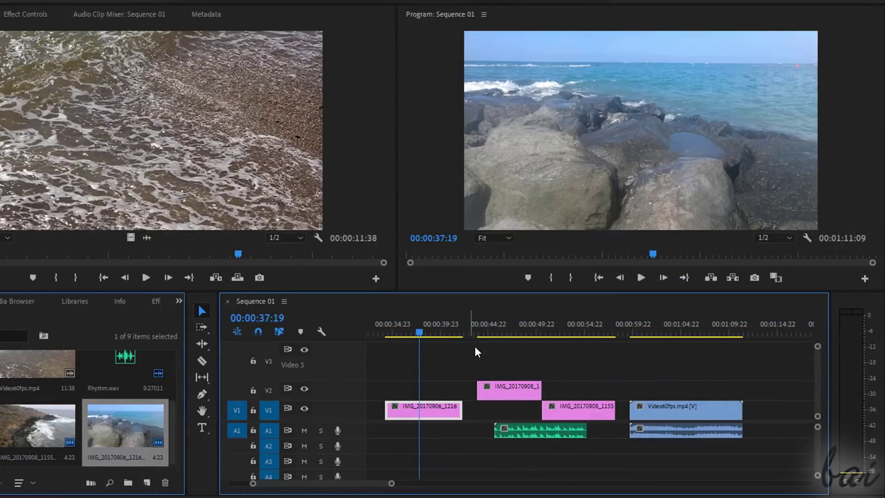
pyautogui.click(505, 385)
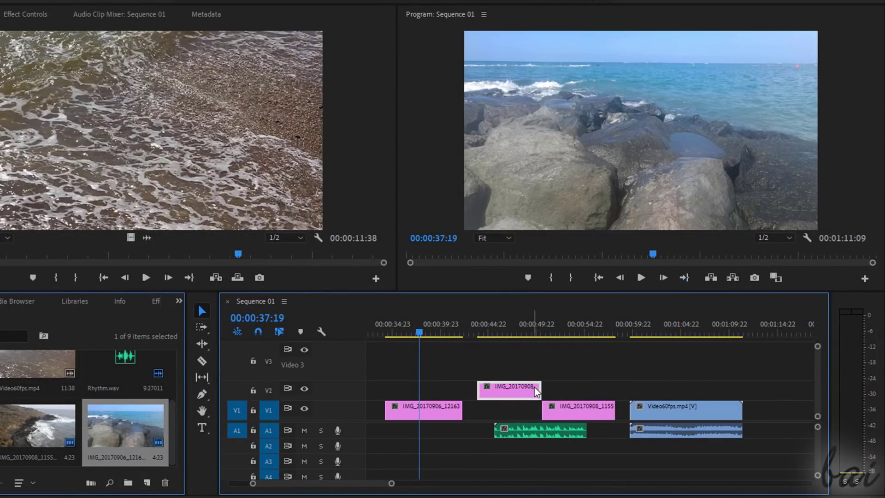
pyautogui.moveTo(537, 388)
pyautogui.mouseDown()
pyautogui.moveTo(704, 388)
pyautogui.moveTo(533, 389)
pyautogui.mouseUp()
# - Trim the end of Video60fps.mp4 back to about 00:01:01 and play the result in the Program monitor
pyautogui.click(711, 410)
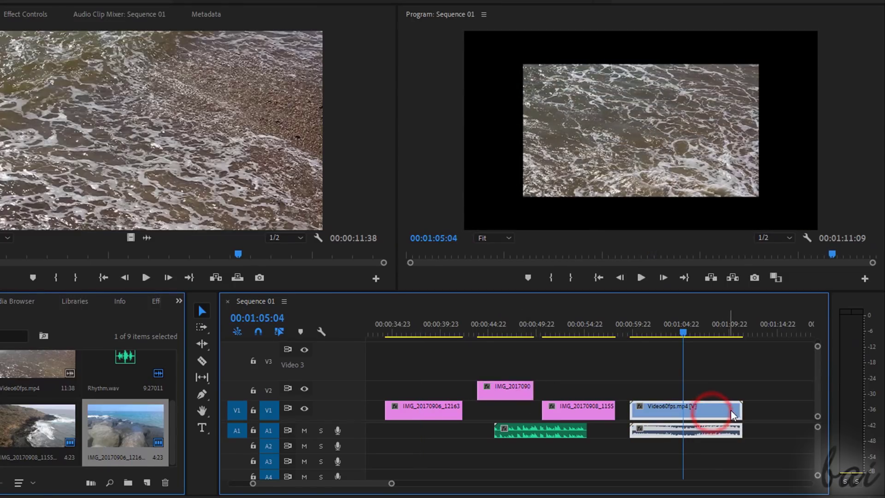
pyautogui.moveTo(740, 412); pyautogui.dragTo(648, 411)
pyautogui.click(623, 322)
pyautogui.click(641, 277)
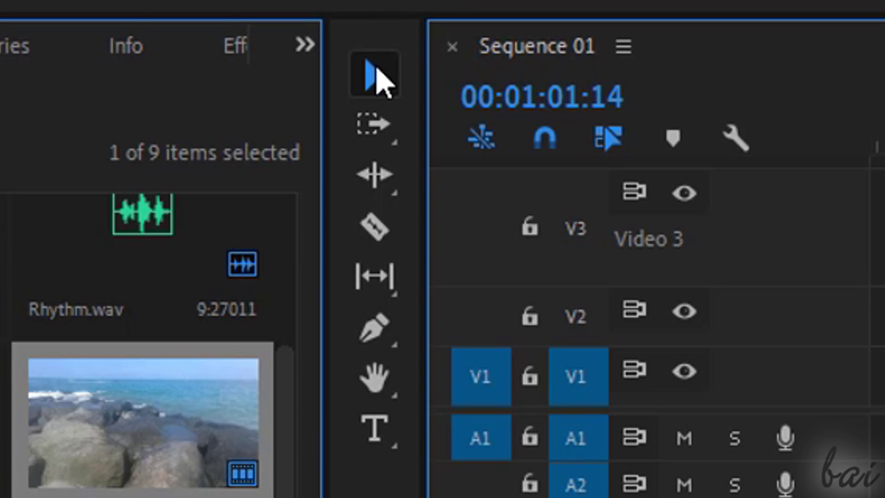
# - Speed up Video60fps.mp4 to 313.33% by shortening it with the Rate Stretch tool, and play the faster clip
pyautogui.click(368, 194)
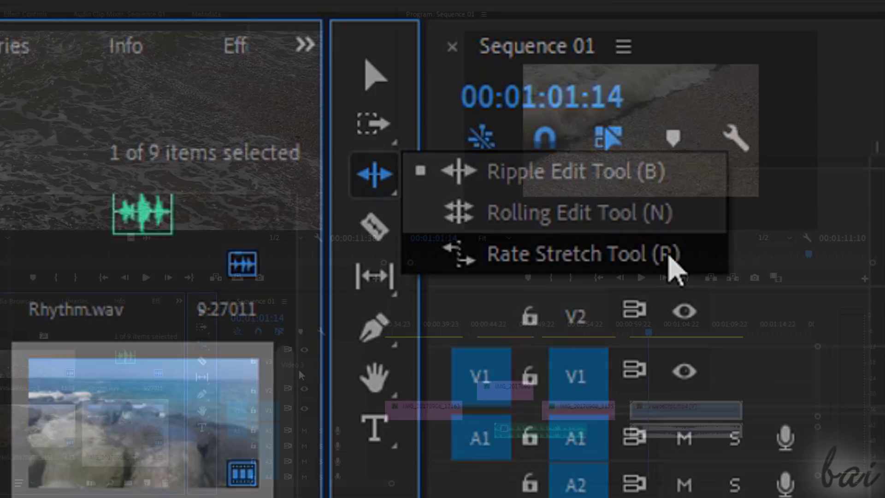
pyautogui.click(671, 265)
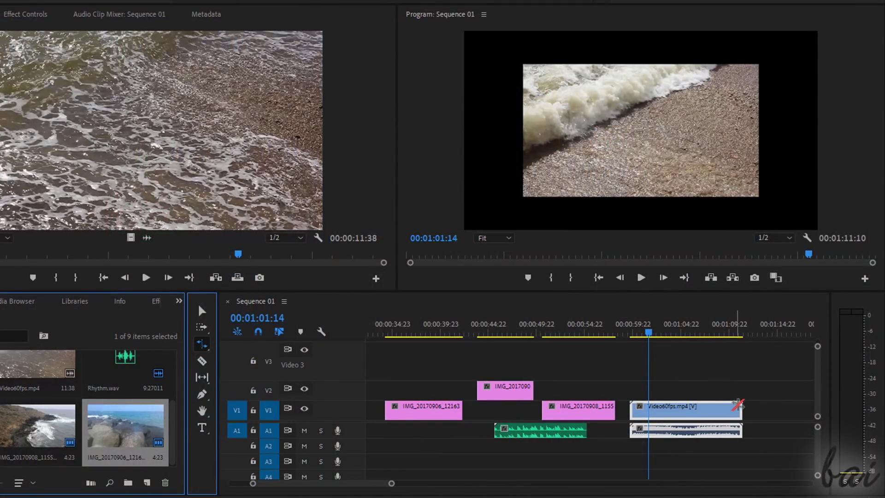
pyautogui.moveTo(738, 407); pyautogui.dragTo(664, 421)
pyautogui.press('=')
pyautogui.press('=')
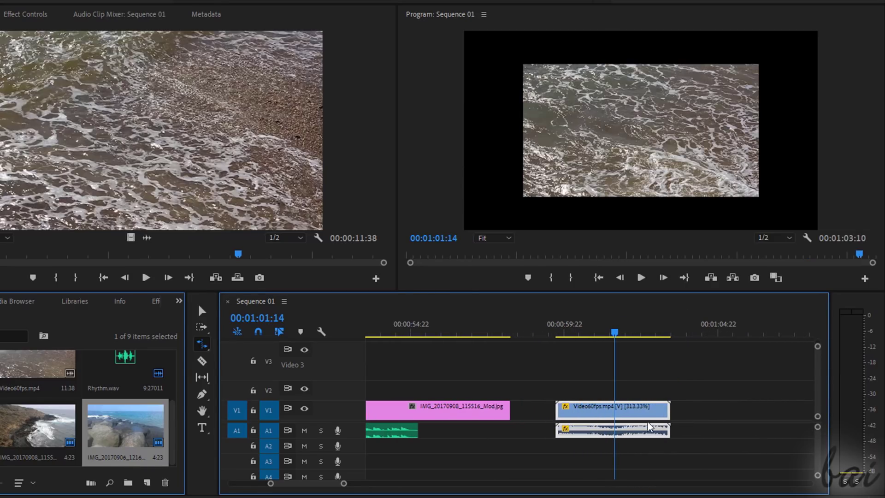
pyautogui.hotkey('shift', 'k')
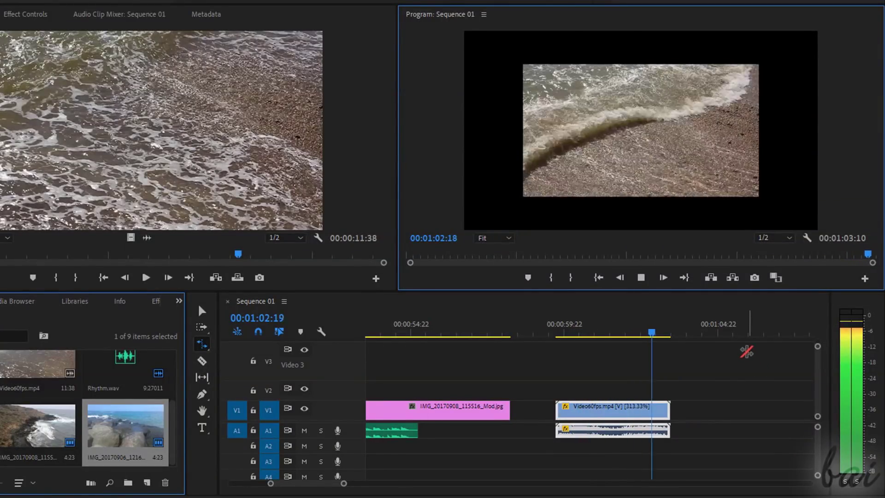
# - Undo the speed-up, slow Video60fps.mp4 to 50.63% by lengthening it with the Rate Stretch tool, and play the clip from its start
pyautogui.hotkey('ctrl', 'z')
pyautogui.press('-')
pyautogui.press('-')
pyautogui.moveTo(713, 411); pyautogui.dragTo(806, 411)
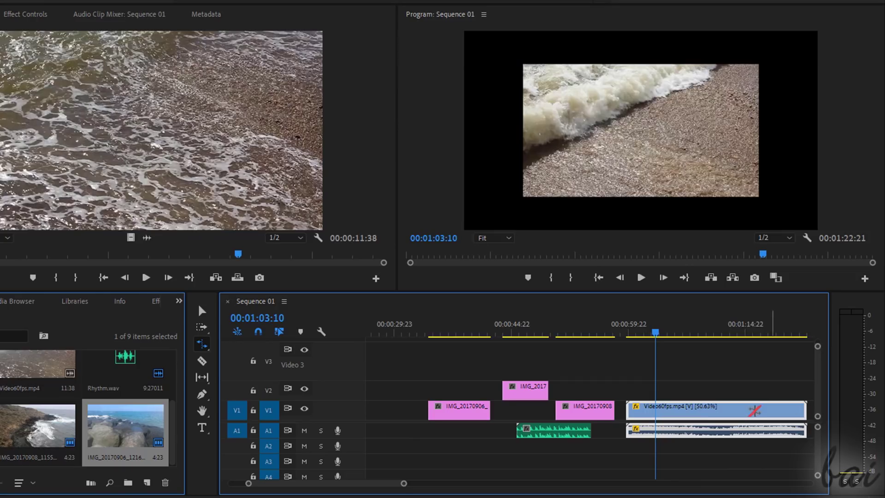
pyautogui.click(626, 334)
pyautogui.click(641, 278)
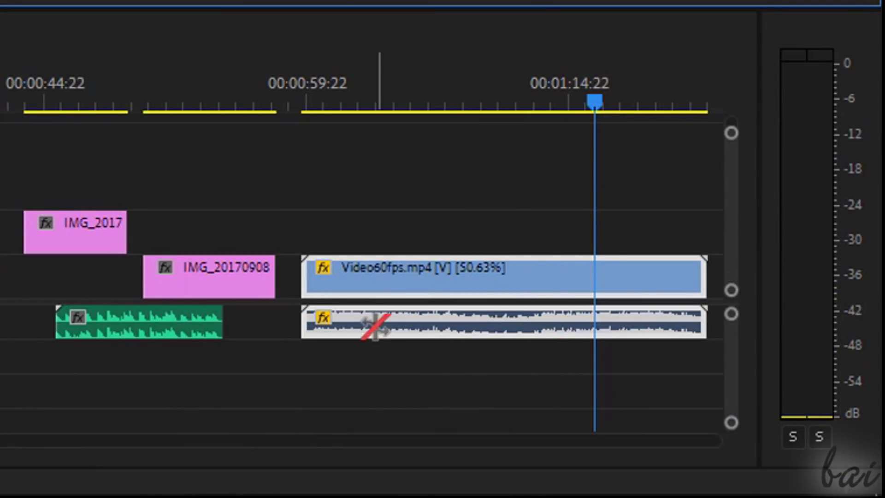
# - Return to the Selection tool and delete Video60fps.mp4 from the timeline
pyautogui.press('v')
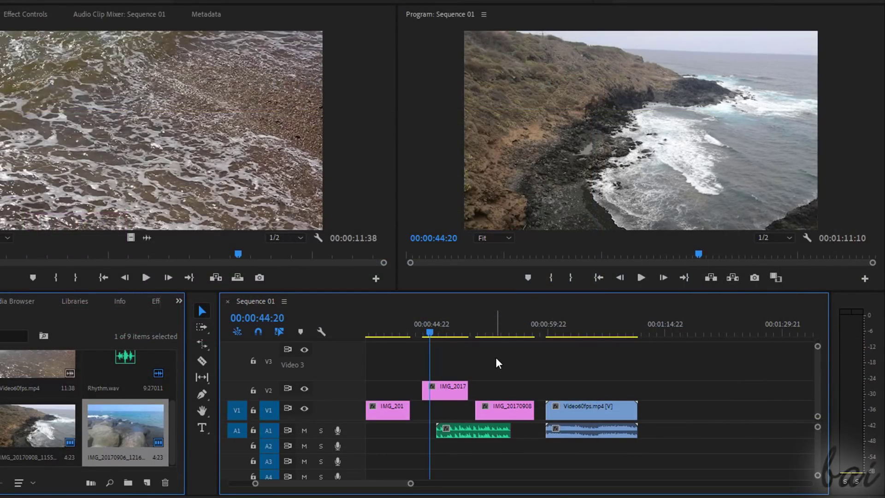
pyautogui.click(576, 409)
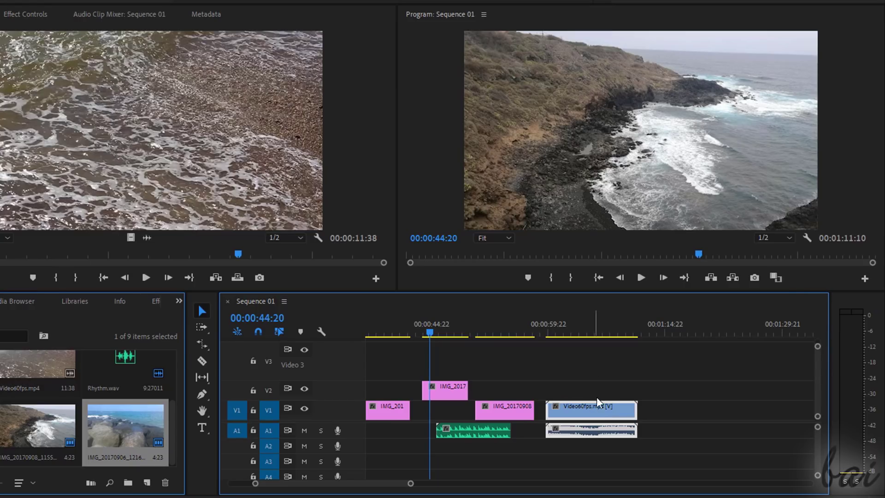
pyautogui.press('Delete')
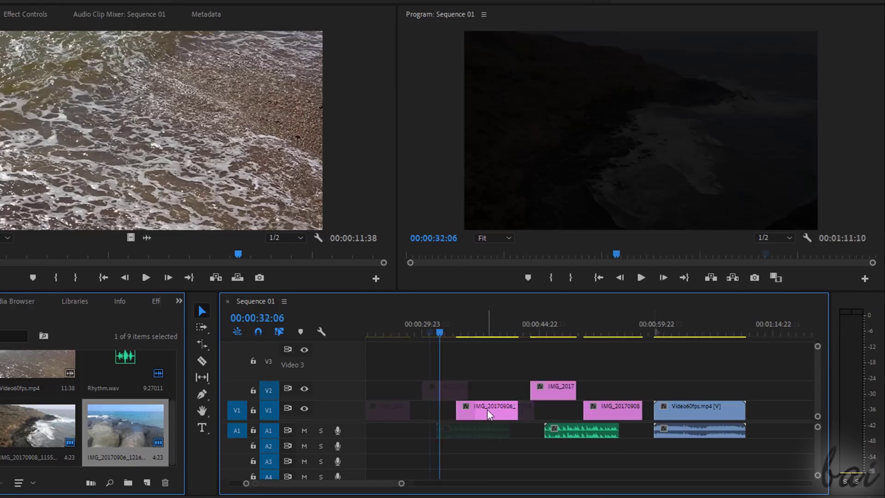
# - Delete the first image clip on V1 and the image clip on V2, and place the playhead at about 00:01:13
pyautogui.click(487, 409)
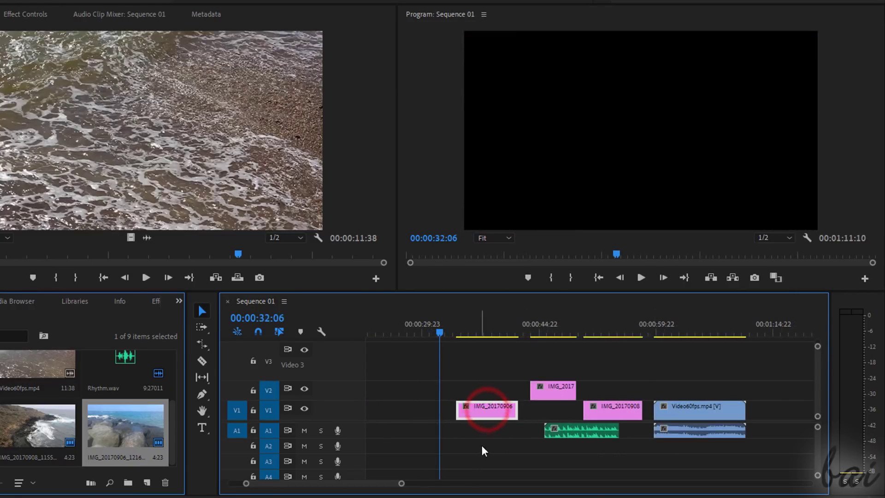
pyautogui.press('Delete')
pyautogui.click(563, 388)
pyautogui.press('Delete')
pyautogui.click(574, 429)
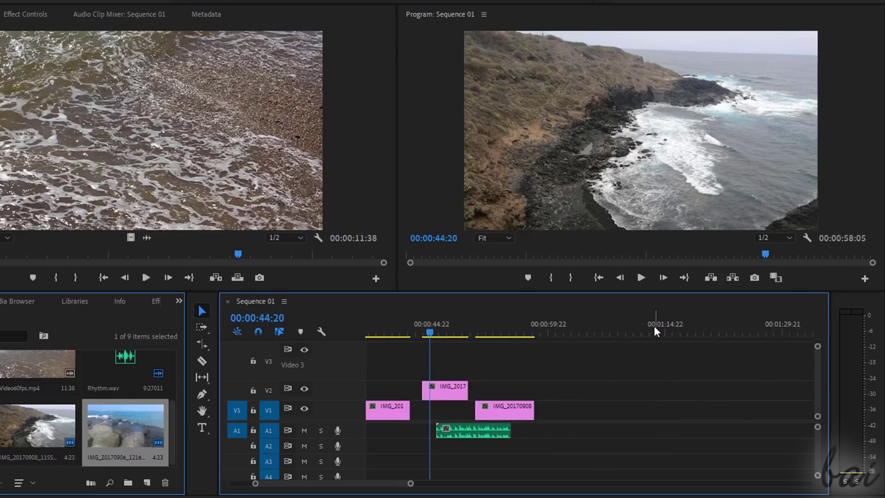
pyautogui.click(654, 325)
pyautogui.press('.')
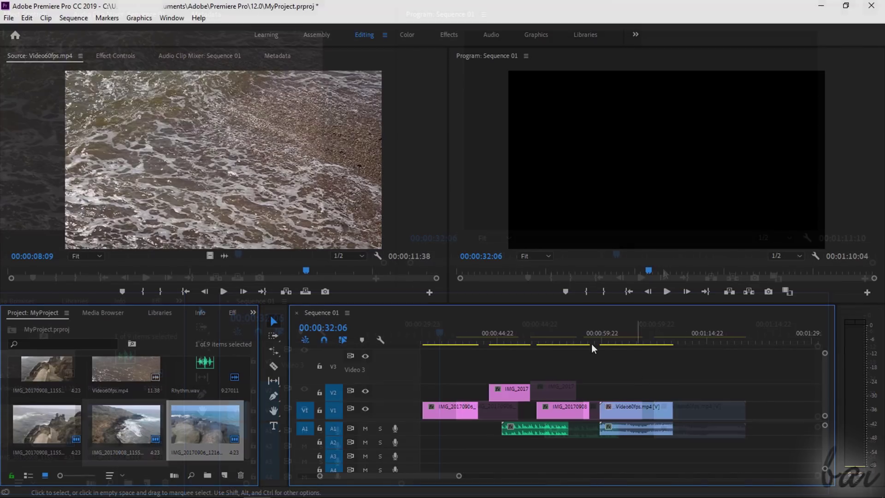
# - Open the project's edit History and look back through the earlier recorded actions
pyautogui.click(252, 313)
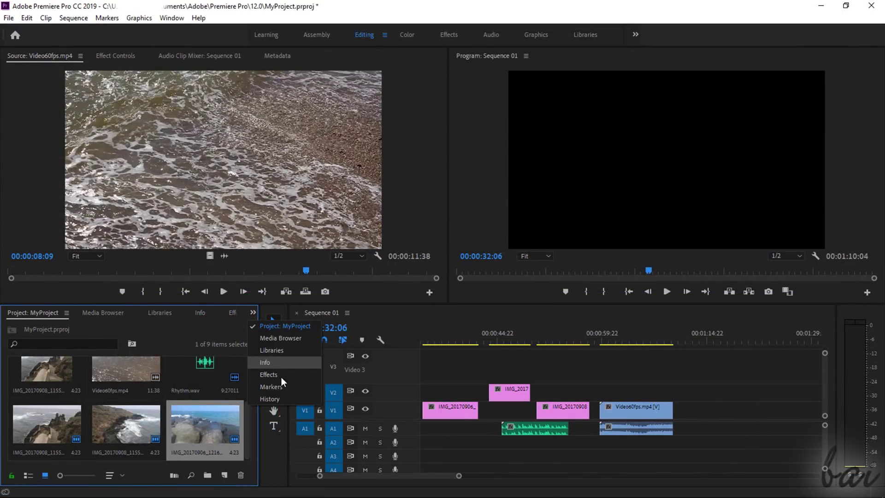
pyautogui.click(283, 399)
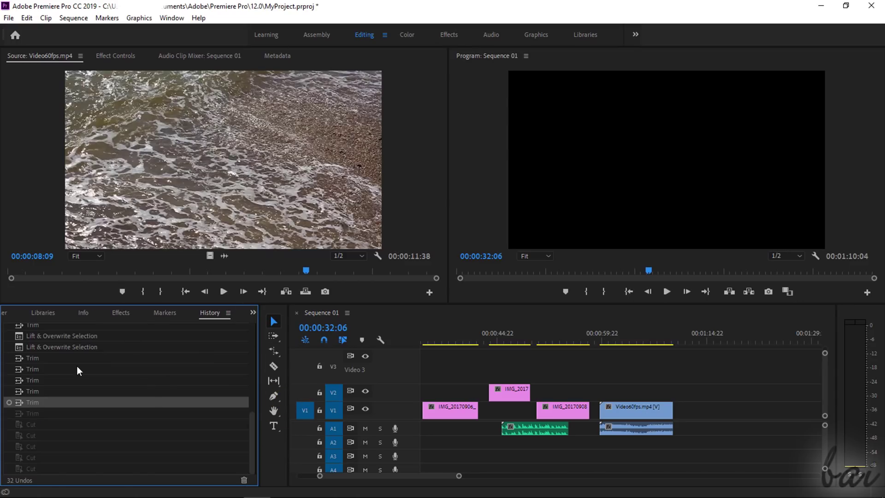
pyautogui.scroll(8, 78, 369)
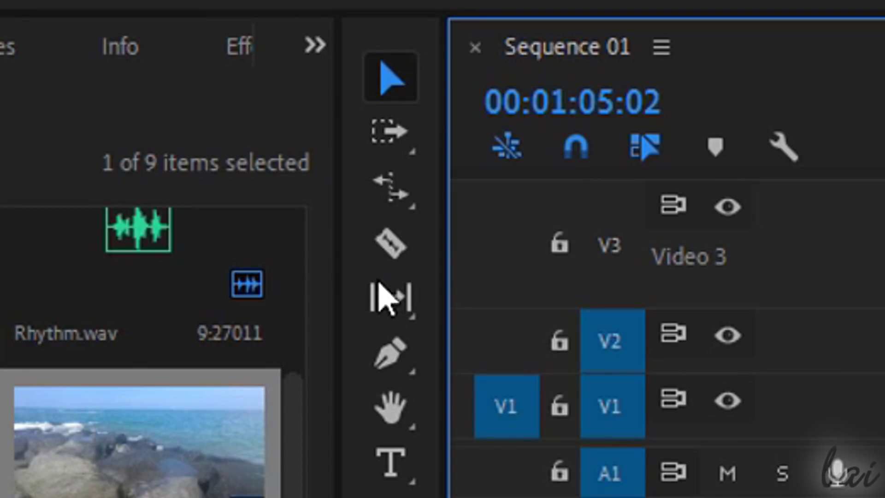
# - Split Video60fps.mp4 at three points with the Razor tool, the last one at the playhead at 00:01:05:02
pyautogui.click(391, 243)
pyautogui.click(498, 377)
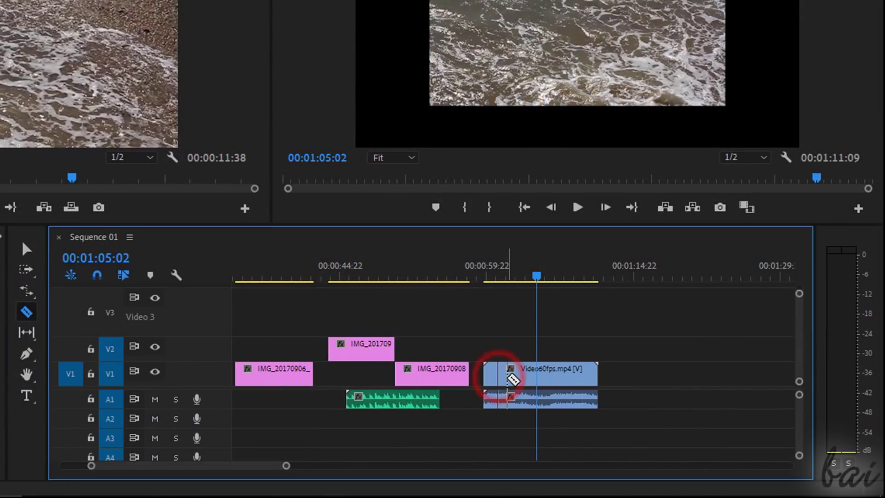
pyautogui.click(515, 378)
pyautogui.click(536, 381)
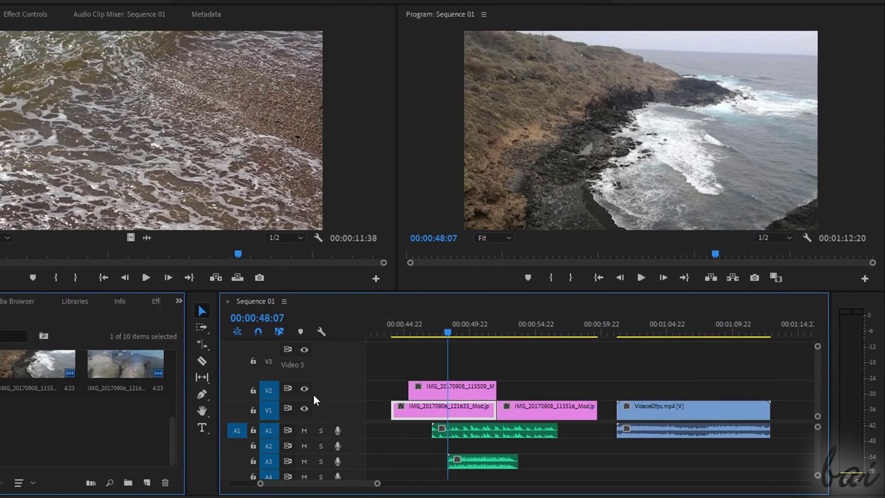
# - Hide and show track V2, and do the same with track V1, to compare the images in the Program monitor
pyautogui.click(301, 390)
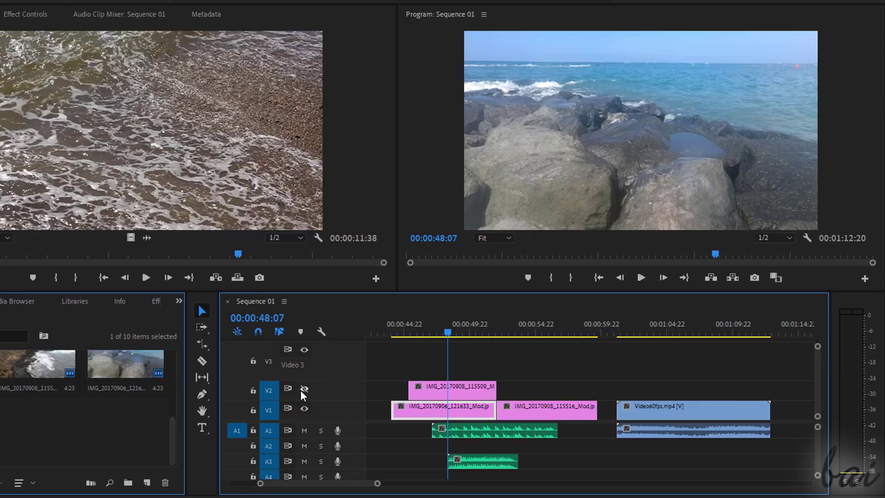
pyautogui.click(300, 390)
pyautogui.click(304, 408)
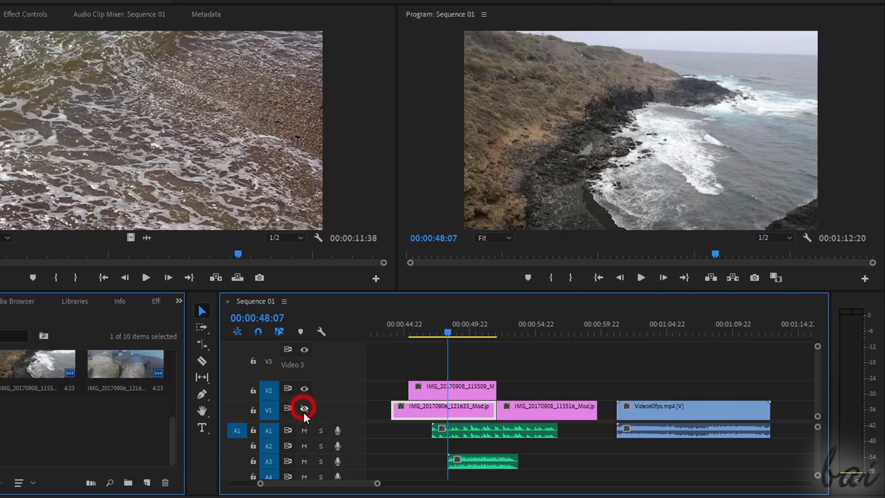
pyautogui.click(303, 409)
# - Hide both video tracks V2 and V1 and play Sequence 01
pyautogui.click(304, 390)
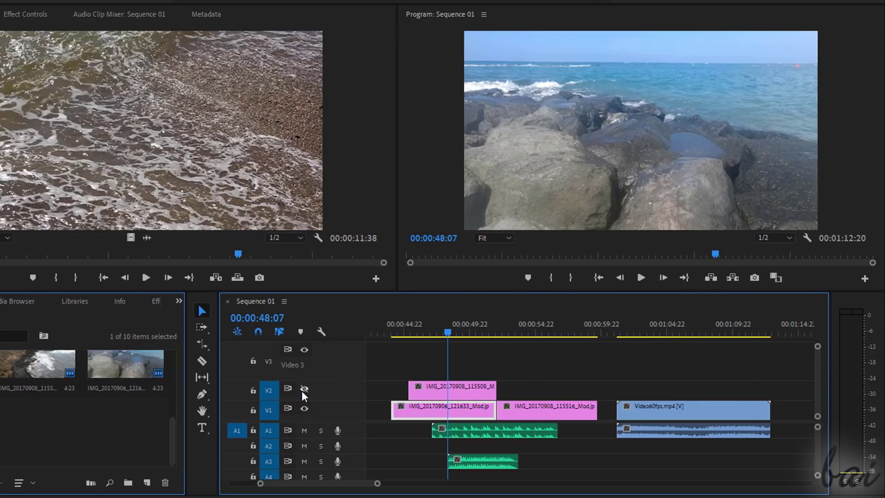
pyautogui.click(304, 409)
pyautogui.click(641, 277)
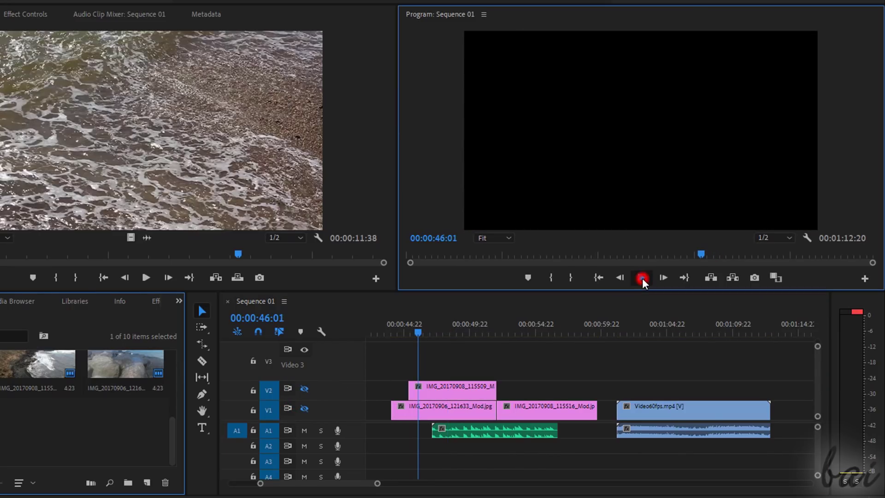
# - Mute and unmute audio track A1 during playback, and solo and unsolo the same track
pyautogui.click(304, 431)
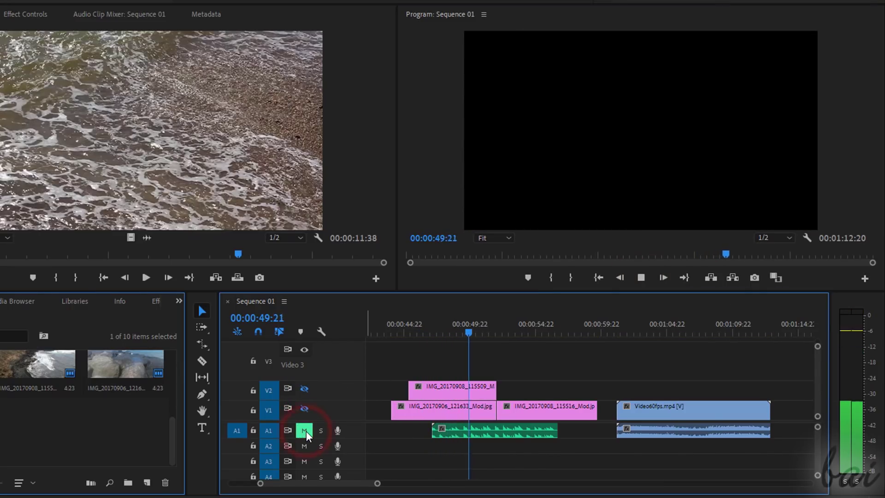
pyautogui.click(309, 427)
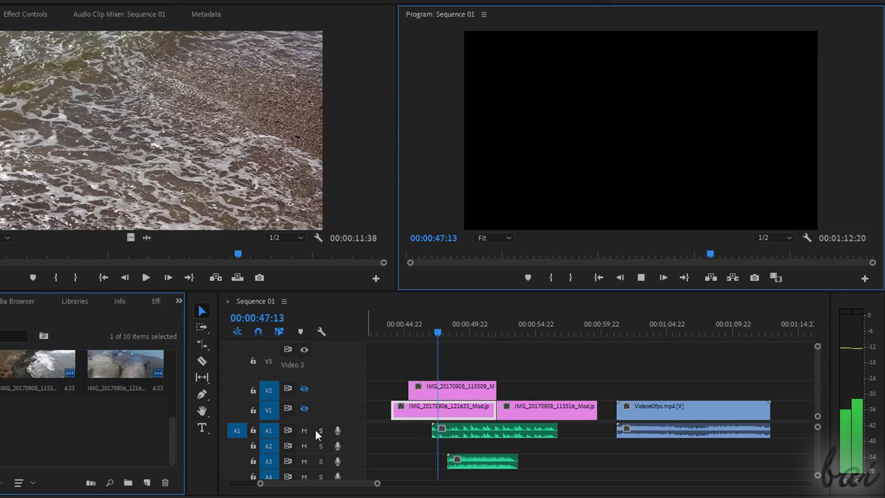
pyautogui.click(321, 431)
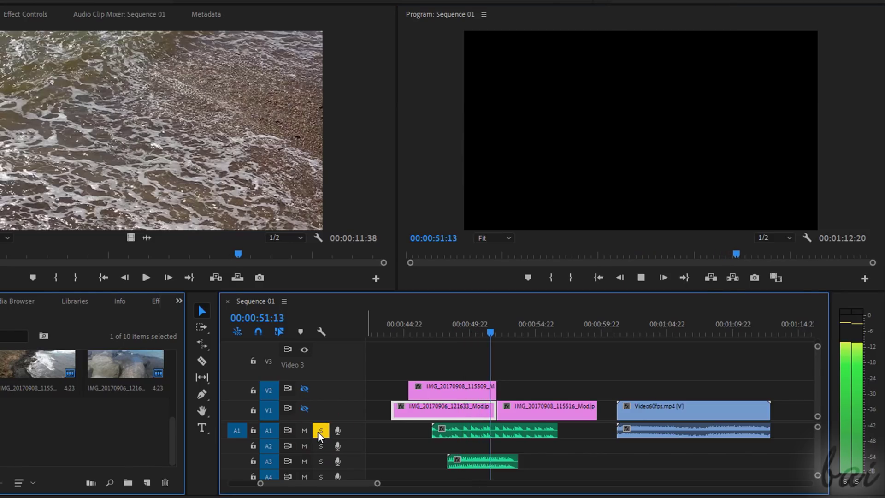
pyautogui.click(320, 431)
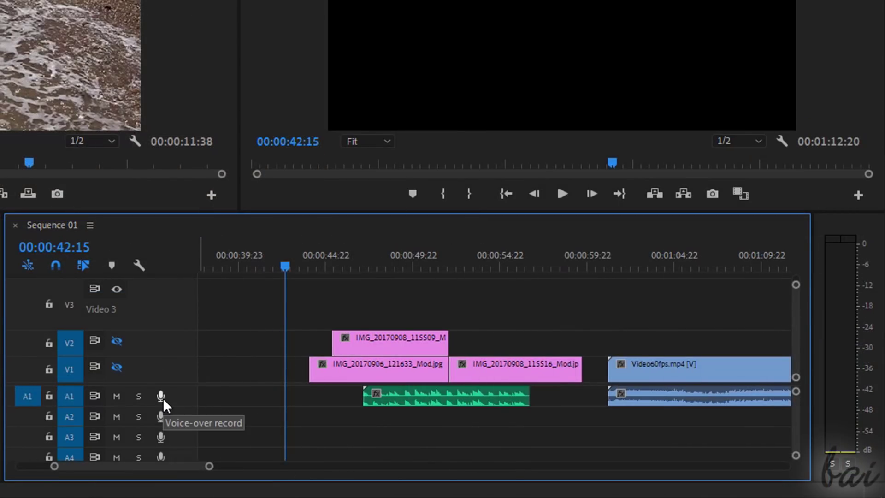
# - Record a short voice-over on audio track A1 from 00:00:42:15 and delete the recorded clip
pyautogui.click(162, 397)
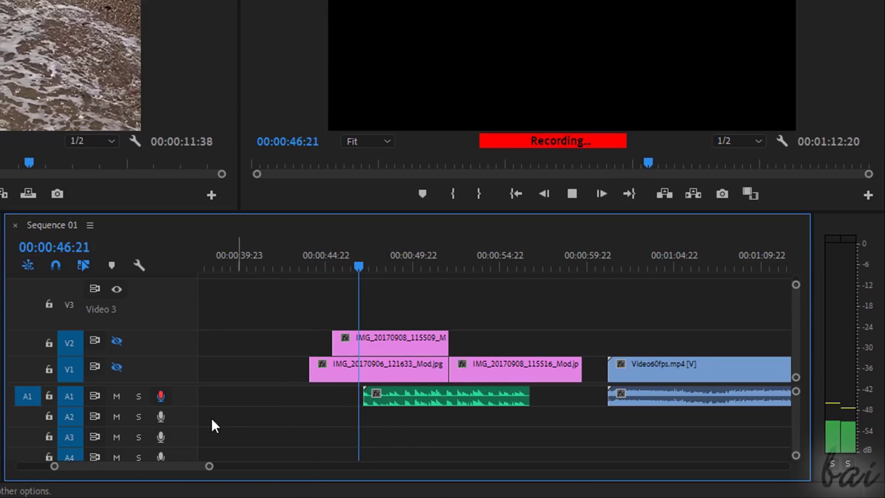
pyautogui.click(162, 396)
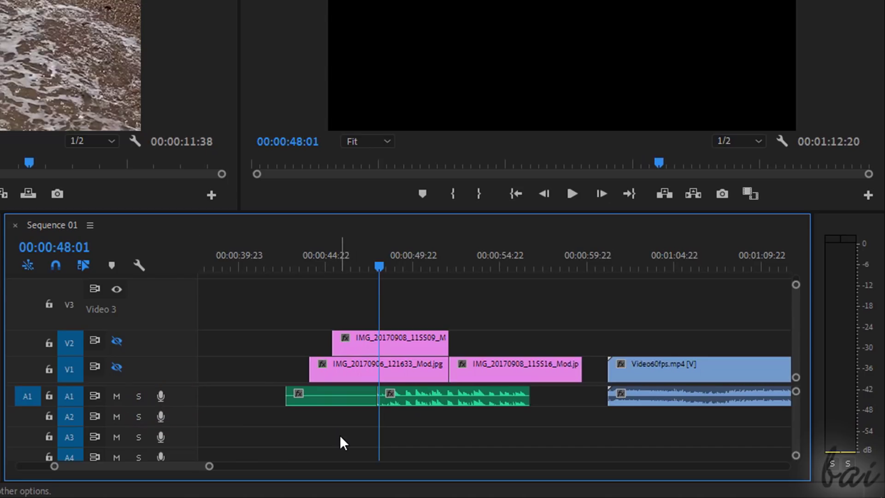
pyautogui.click(325, 393)
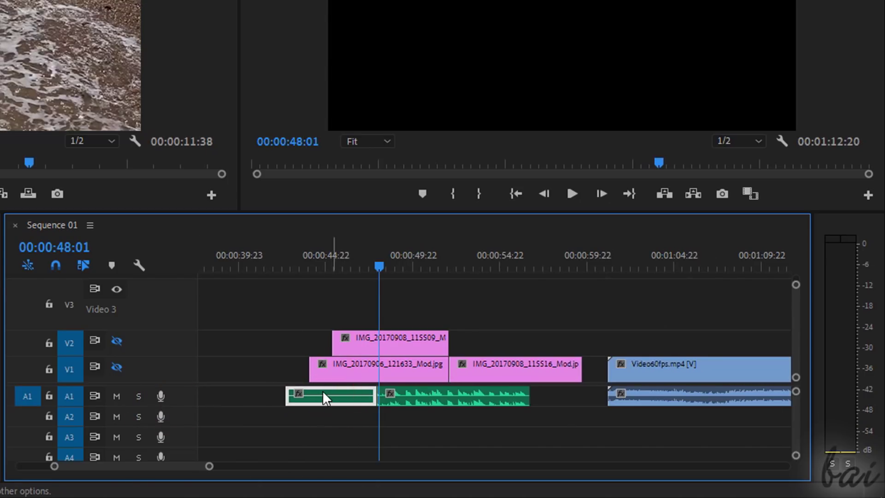
pyautogui.press('Delete')
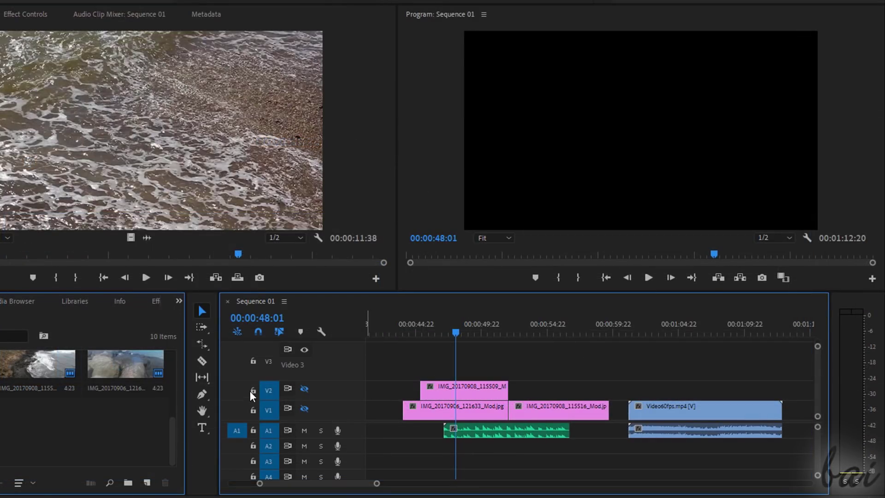
# - Lock and unlock video track V2, and move its image clip to start at the playhead at 00:00:48:01
pyautogui.click(252, 391)
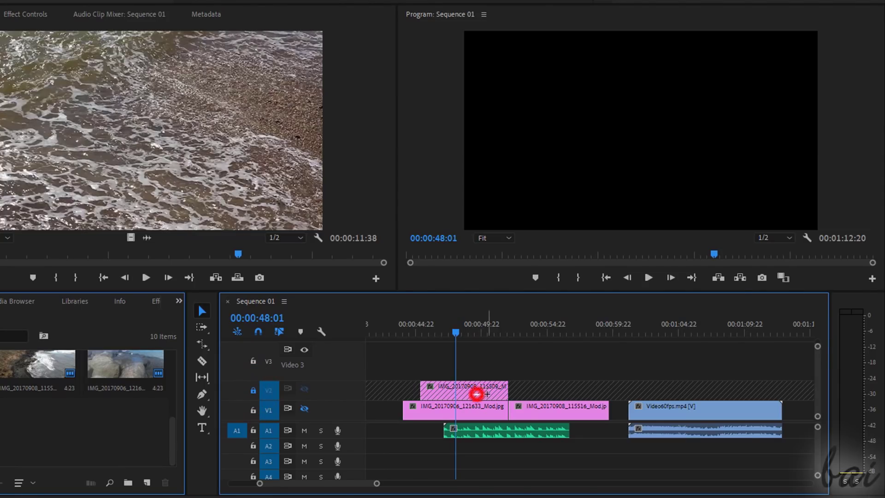
pyautogui.click(253, 391)
pyautogui.moveTo(439, 393); pyautogui.dragTo(501, 396)
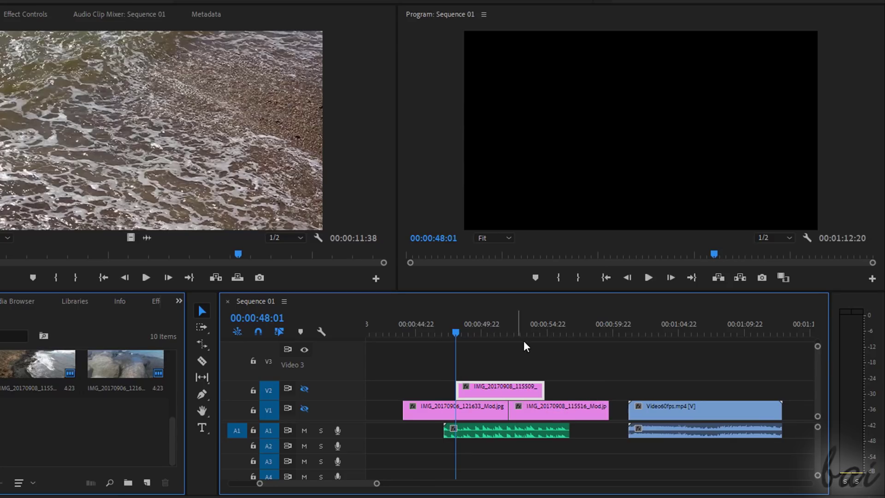
# - Toggle the lock of video track V1 and try selecting the image and video clips on it
pyautogui.click(253, 410)
pyautogui.click(426, 407)
pyautogui.click(545, 407)
pyautogui.click(664, 415)
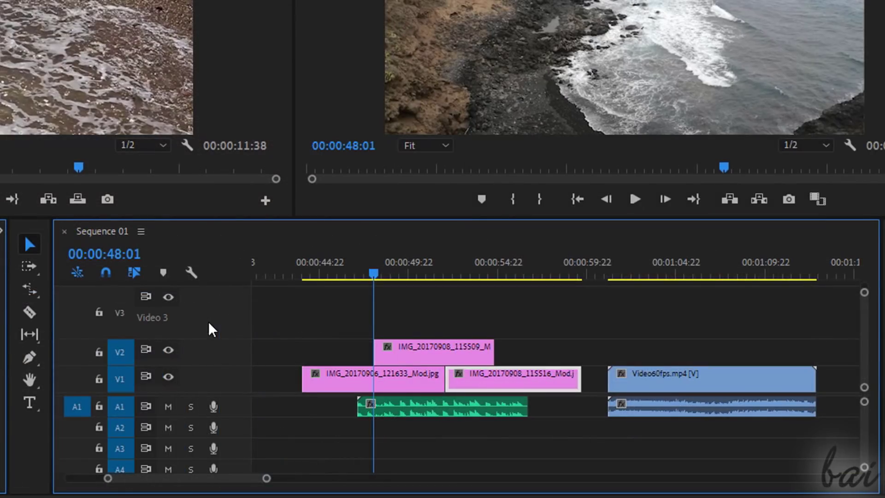
pyautogui.rightClick(198, 352)
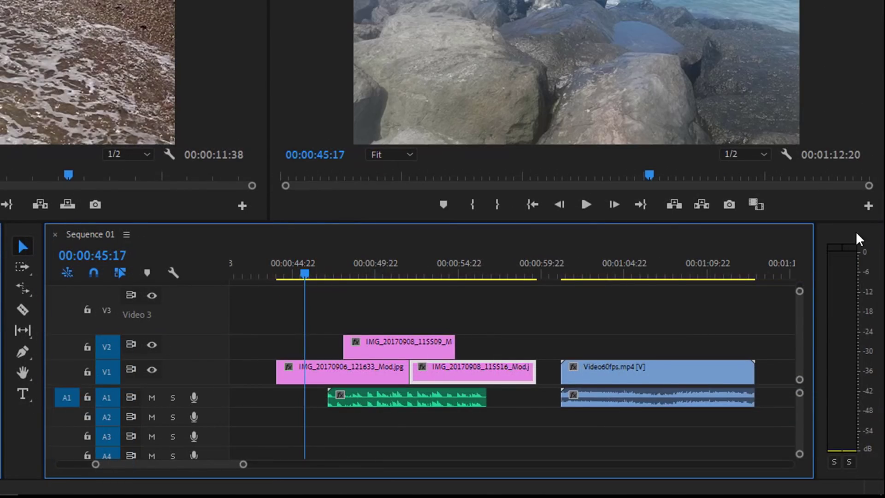
# - Play Sequence 01 from 00:00:45:17 to check the audio meters, reset their clipping indicators, and stop playback
pyautogui.click(584, 205)
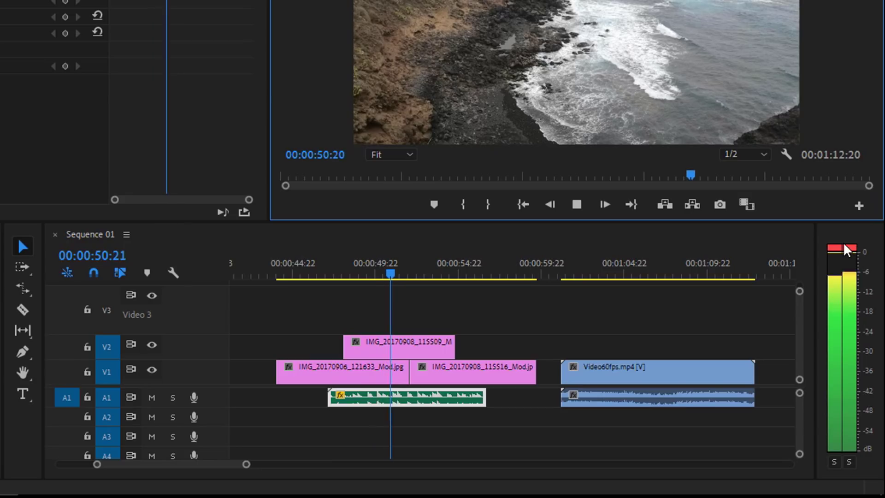
pyautogui.click(847, 249)
pyautogui.click(576, 204)
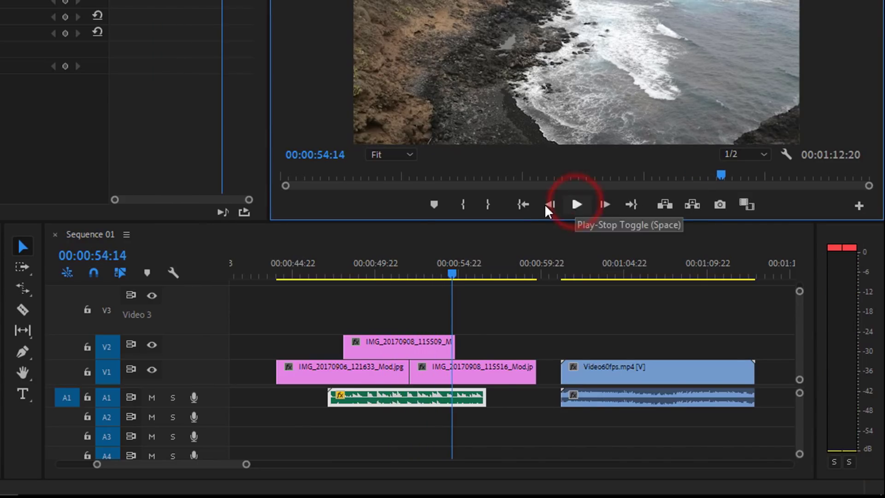
# - Set the volume of the Master audio track to -20 dB
pyautogui.moveTo(799, 410); pyautogui.dragTo(804, 437)
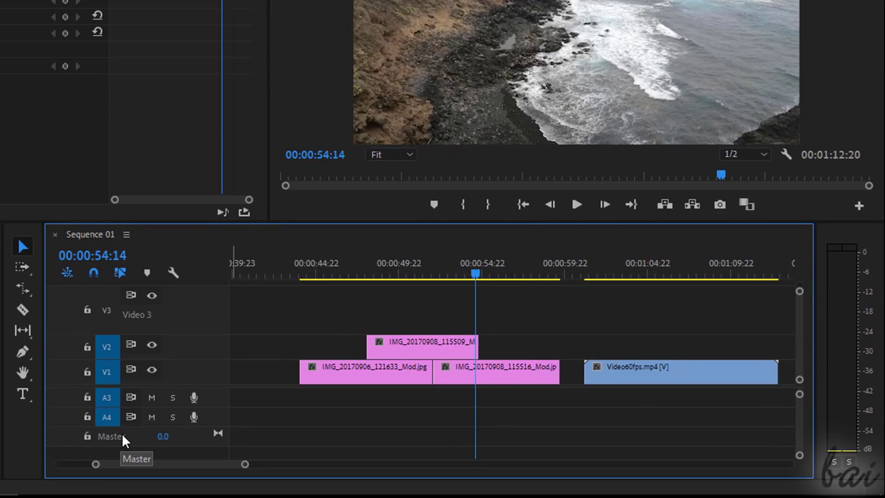
pyautogui.click(163, 437)
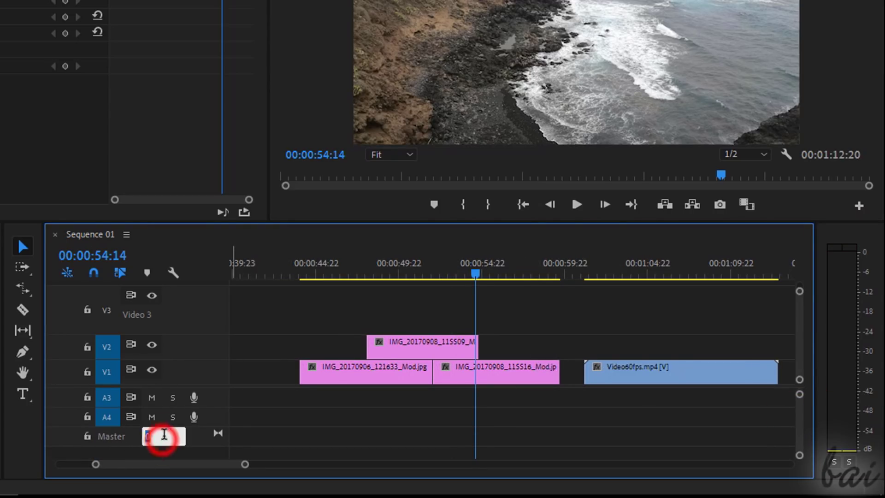
pyautogui.write('-20')
pyautogui.press('Return')
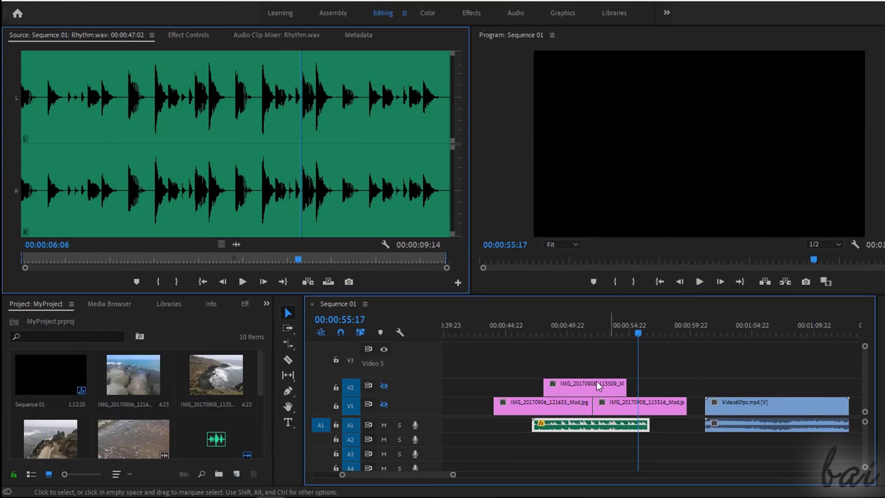
# - Examine the Effect Controls of the image, audio and video clips in the sequence, ending on IMG_20170906_121633_Mod.jpg
pyautogui.click(551, 409)
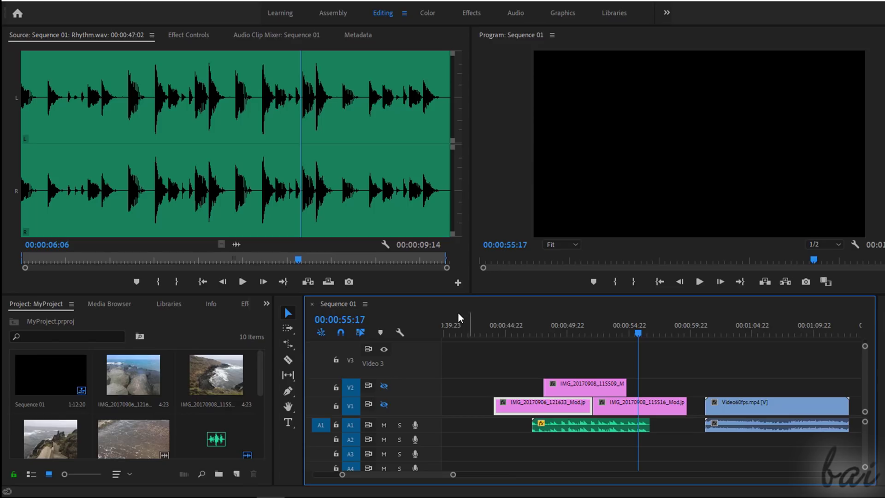
pyautogui.click(197, 37)
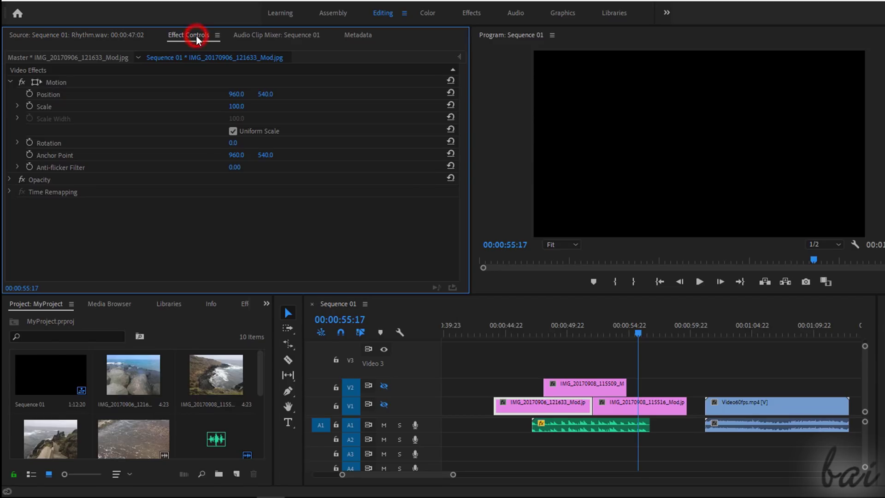
pyautogui.click(601, 427)
pyautogui.click(748, 412)
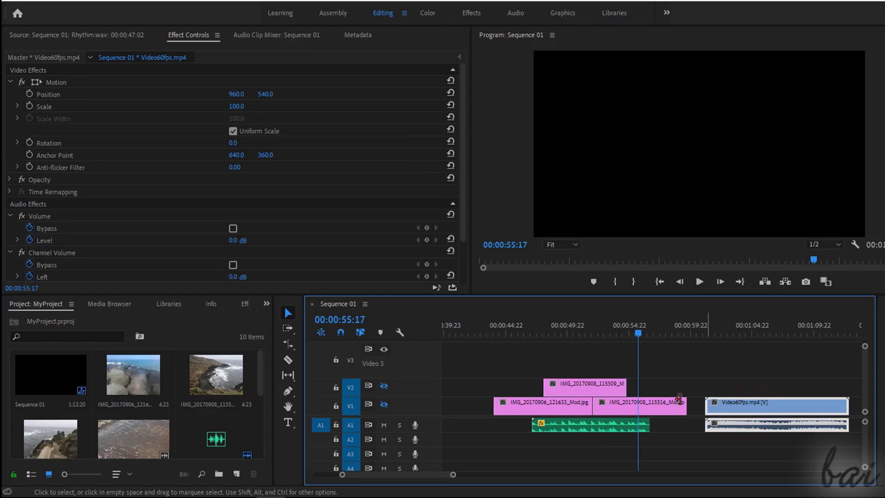
pyautogui.click(637, 407)
pyautogui.click(577, 387)
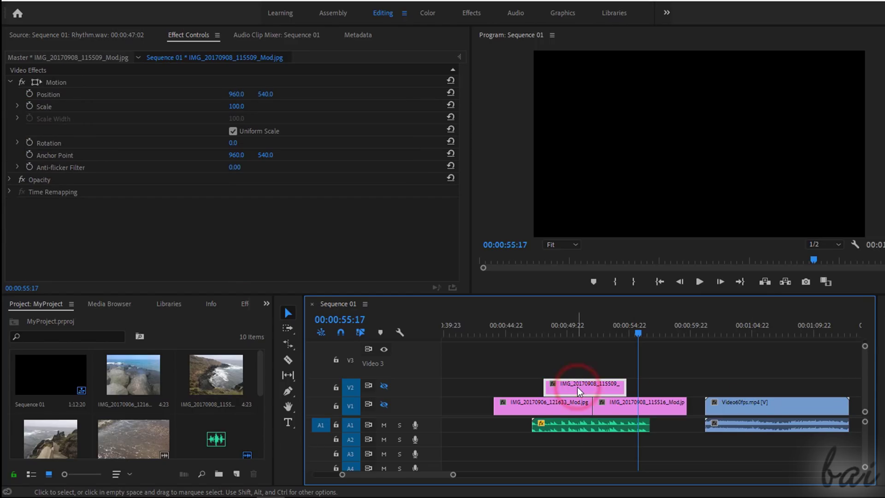
pyautogui.click(565, 405)
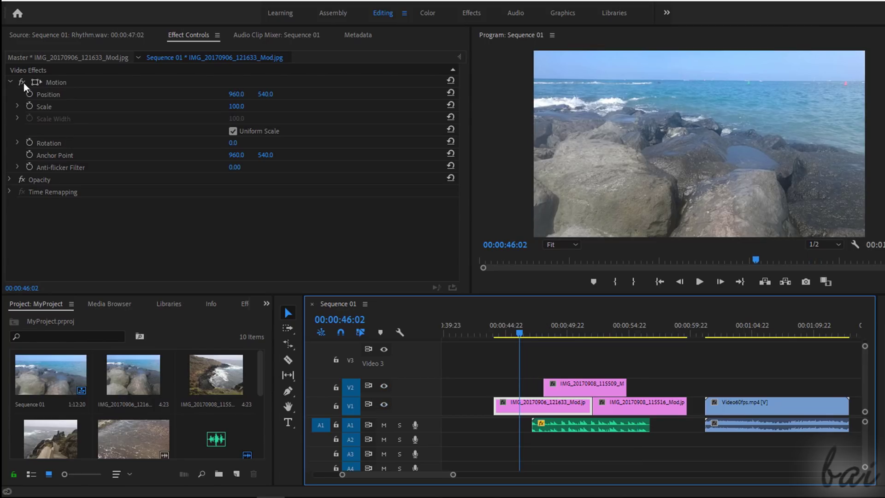
# - Collapse and expand the image's Motion settings, try changing Scale and Rotation, and undo the changes
pyautogui.click(11, 81)
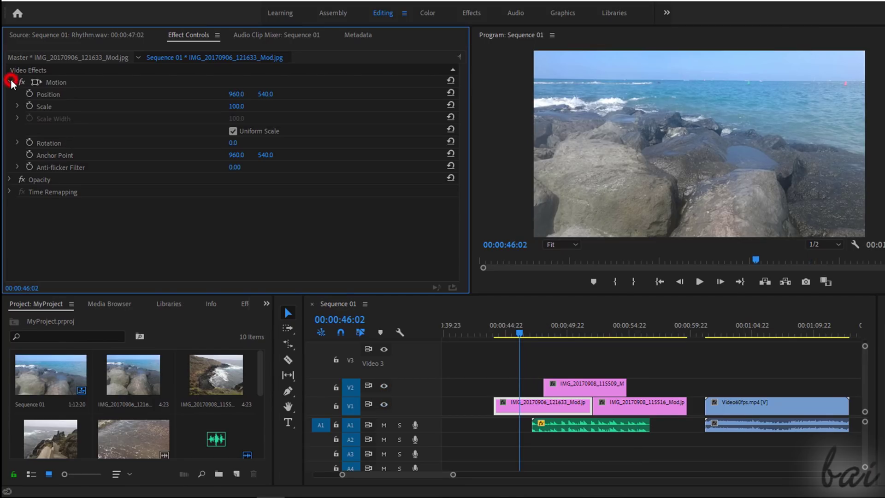
pyautogui.click(11, 80)
pyautogui.moveTo(236, 106); pyautogui.dragTo(320, 154)
pyautogui.click(231, 143)
pyautogui.hotkey('ctrl', 'z')
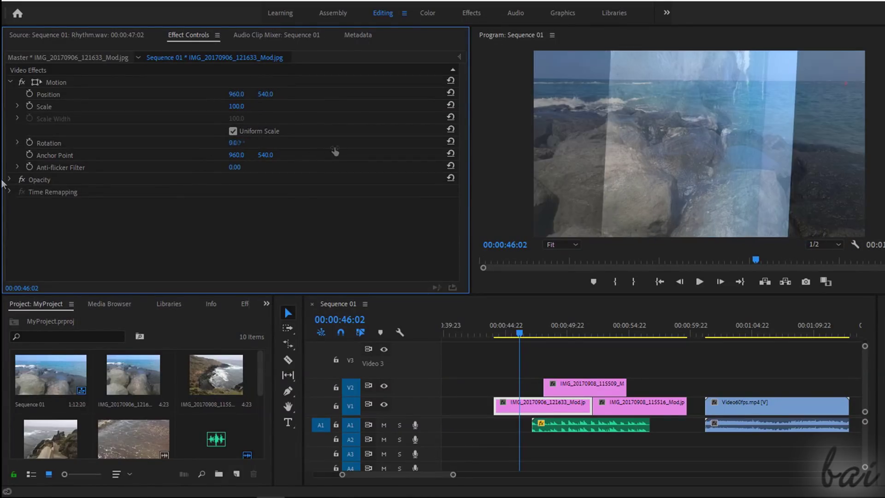
# - Expand the Opacity settings of IMG_20170906_121633_Mod.jpg, set Scale to 50, and readjust it to 54 with Opacity at 60%
pyautogui.click(9, 179)
pyautogui.moveTo(241, 206); pyautogui.dragTo(253, 220)
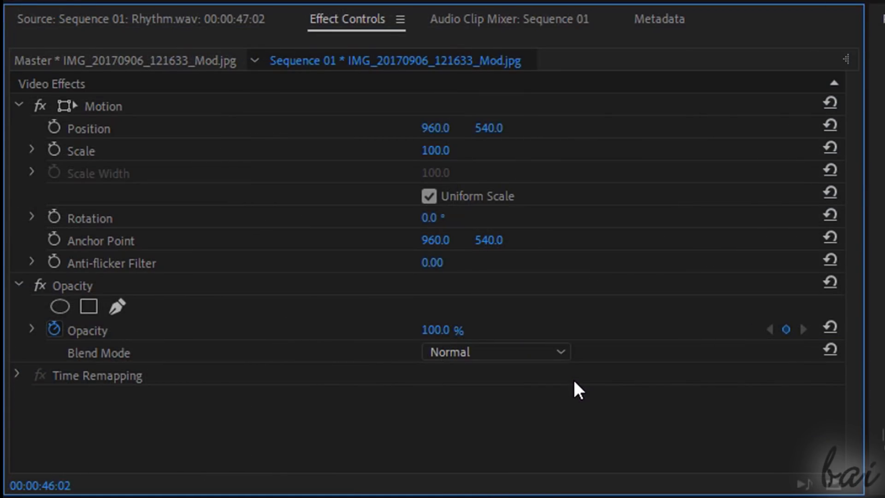
pyautogui.click(437, 150)
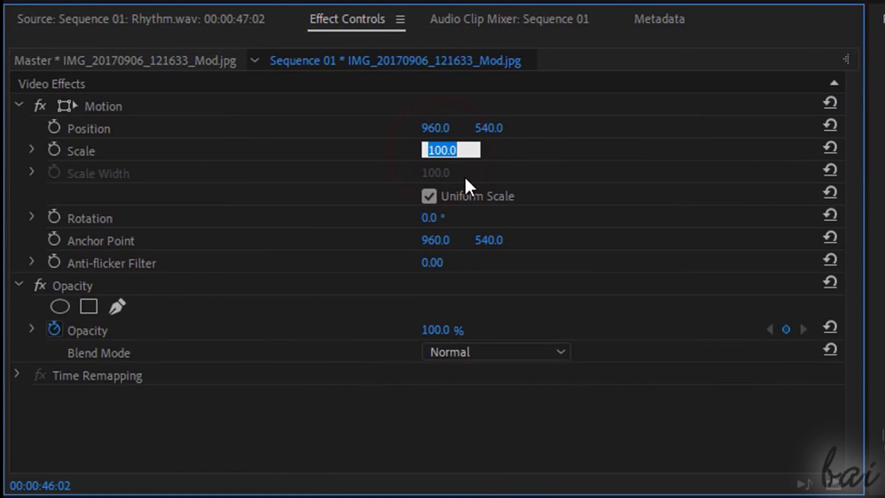
pyautogui.write('50')
pyautogui.press('Return')
pyautogui.click(442, 151)
pyautogui.moveTo(428, 157)
pyautogui.mouseDown()
pyautogui.moveTo(336, 158)
pyautogui.moveTo(427, 170)
pyautogui.moveTo(496, 159)
pyautogui.moveTo(410, 168)
pyautogui.moveTo(430, 172)
pyautogui.mouseUp()
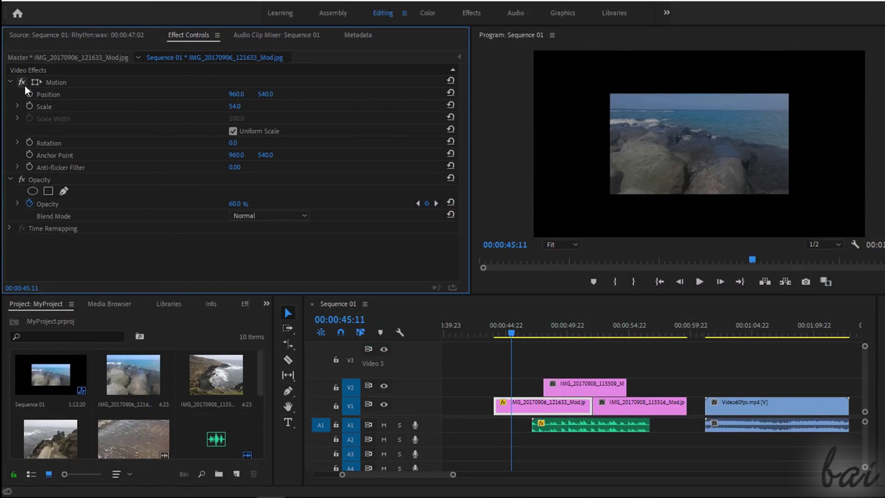
# - Toggle the Motion and Opacity effects of IMG_20170906_121633_Mod.jpg off and on to compare the image in the Program monitor
pyautogui.click(23, 84)
pyautogui.click(24, 84)
pyautogui.click(24, 85)
pyautogui.click(21, 180)
pyautogui.click(21, 180)
pyautogui.click(21, 180)
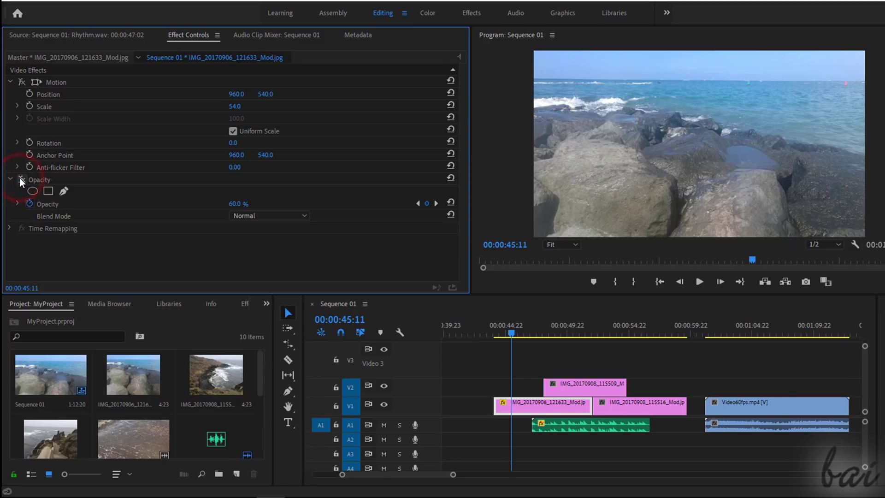
pyautogui.click(21, 180)
pyautogui.click(22, 83)
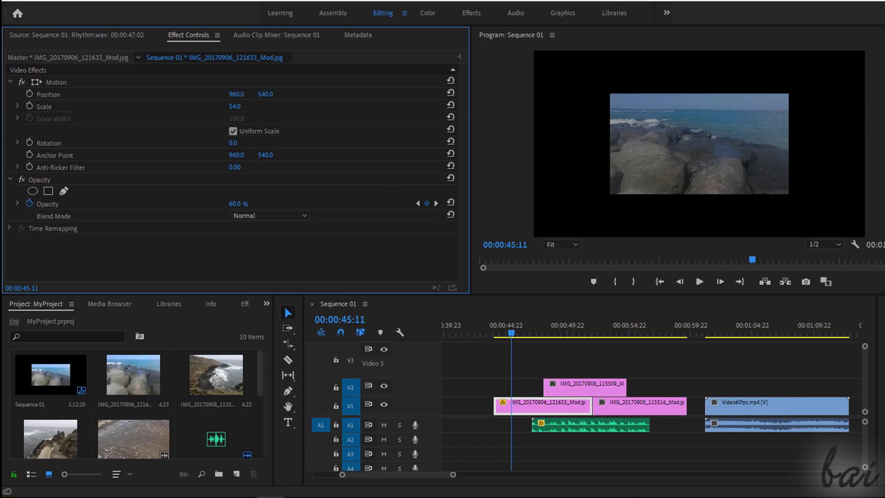
# - Reset the Scale and Opacity of IMG_20170906_121633_Mod.jpg to their default values
pyautogui.click(451, 105)
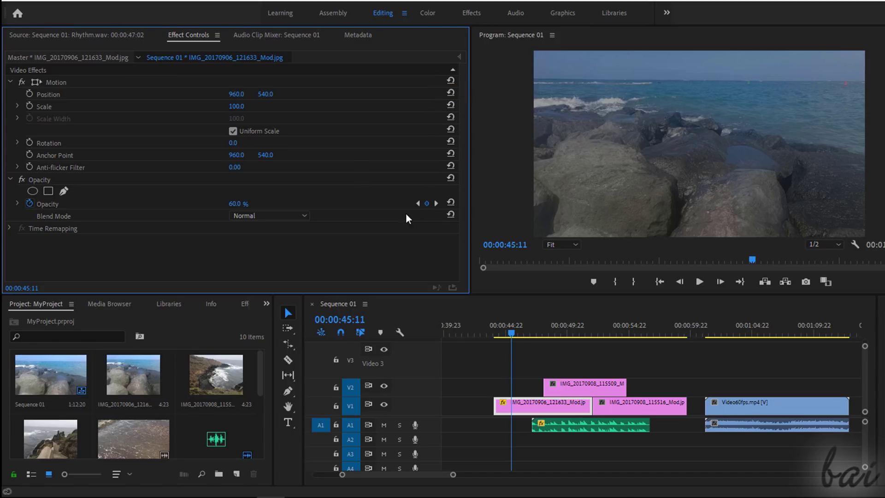
pyautogui.click(451, 203)
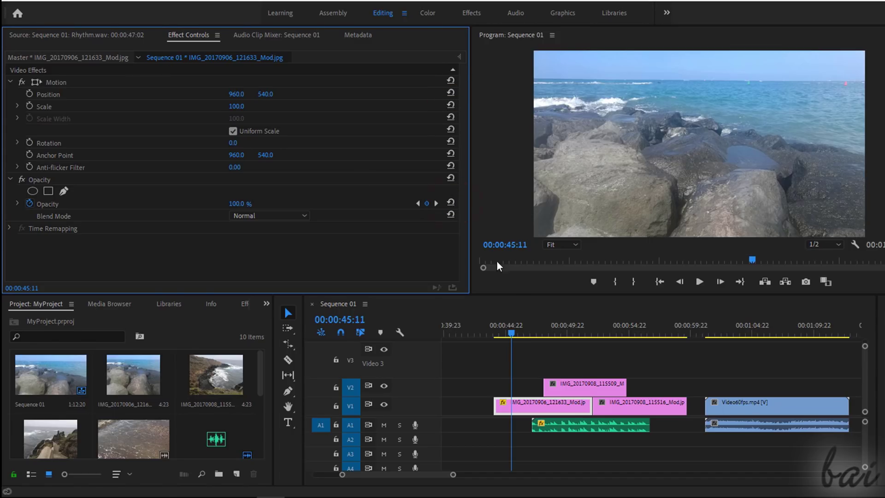
# - Show and hide the volume Level slider of Rhythm.wav, and shift its panner Balance from -100 during playback, returning it to 0
pyautogui.click(574, 421)
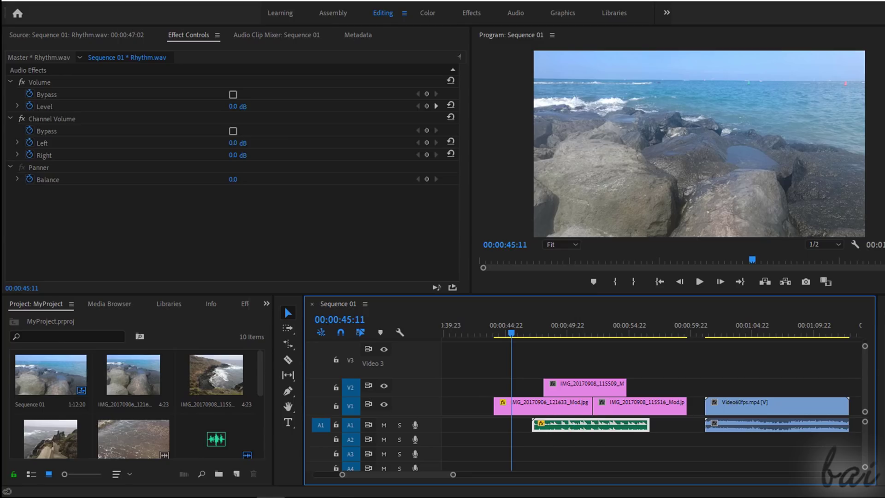
pyautogui.click(18, 106)
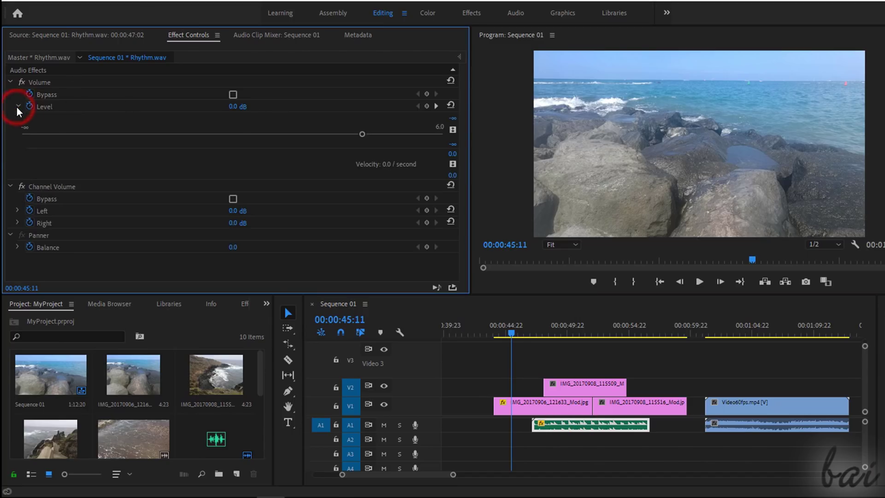
pyautogui.click(18, 106)
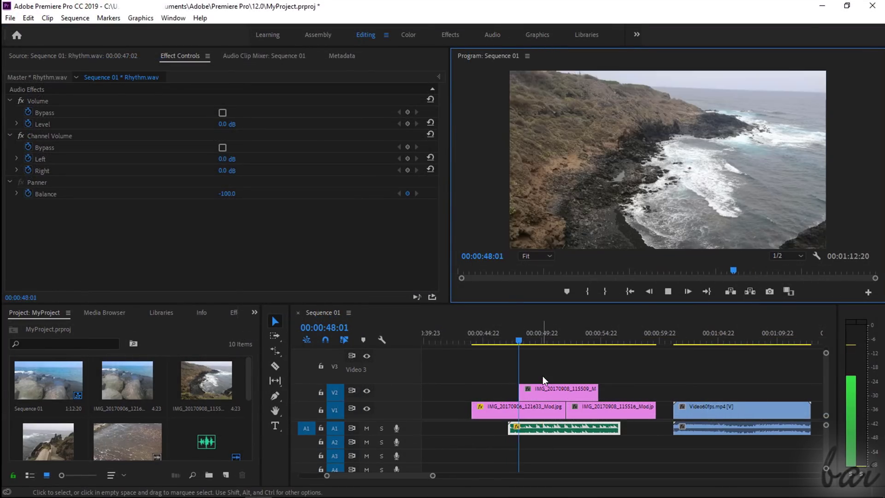
pyautogui.moveTo(225, 194); pyautogui.dragTo(450, 222)
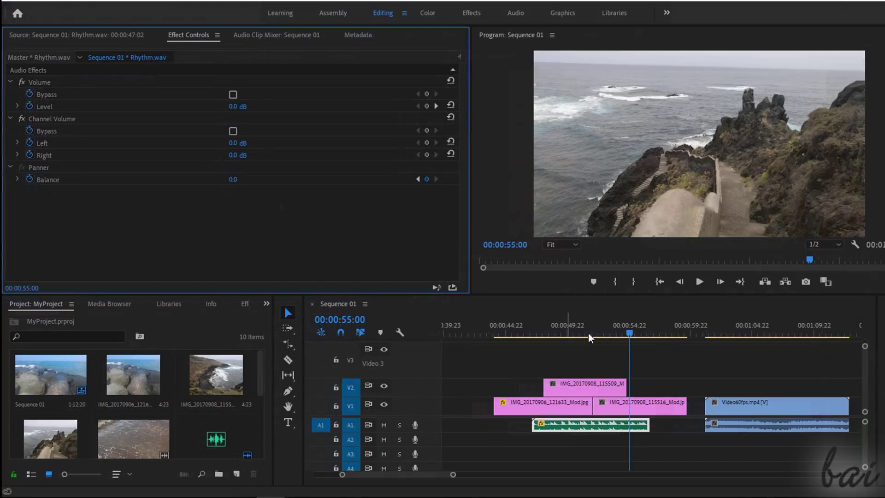
# - Collapse the Motion, Opacity, Volume, Channel Volume and Panner settings of Video60fps.mp4 in its Effect Controls
pyautogui.click(769, 407)
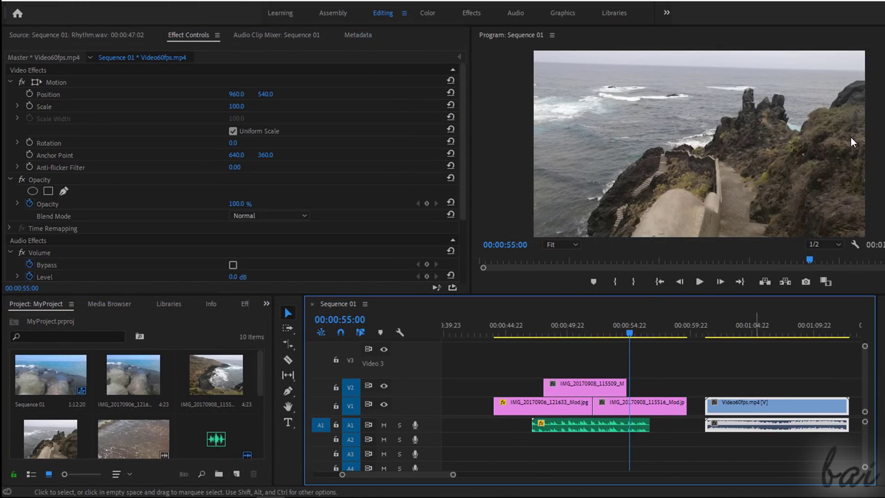
pyautogui.click(10, 82)
pyautogui.click(9, 94)
pyautogui.click(9, 130)
pyautogui.click(10, 143)
pyautogui.click(10, 155)
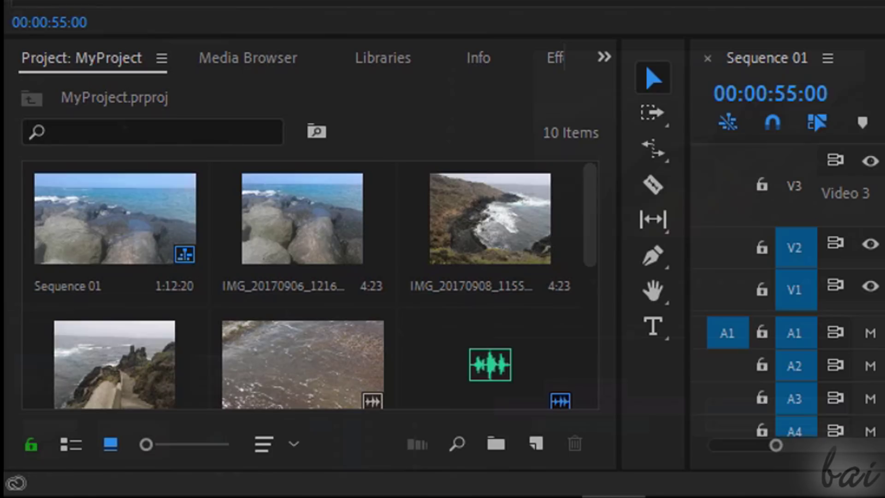
# - Apply the Gaussian Blur video effect from Blur & Sharpen to IMG_20170906_121633_Mod.jpg in the timeline
pyautogui.click(550, 57)
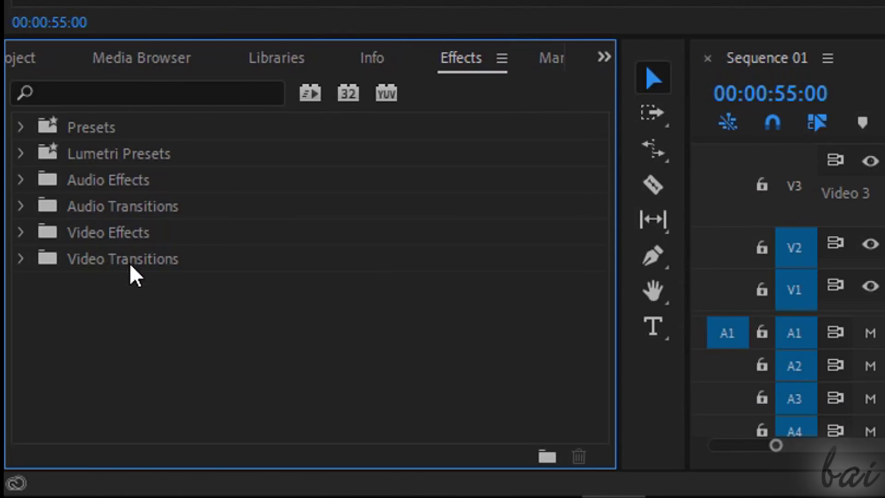
pyautogui.click(20, 178)
pyautogui.scroll(-2, 136, 217)
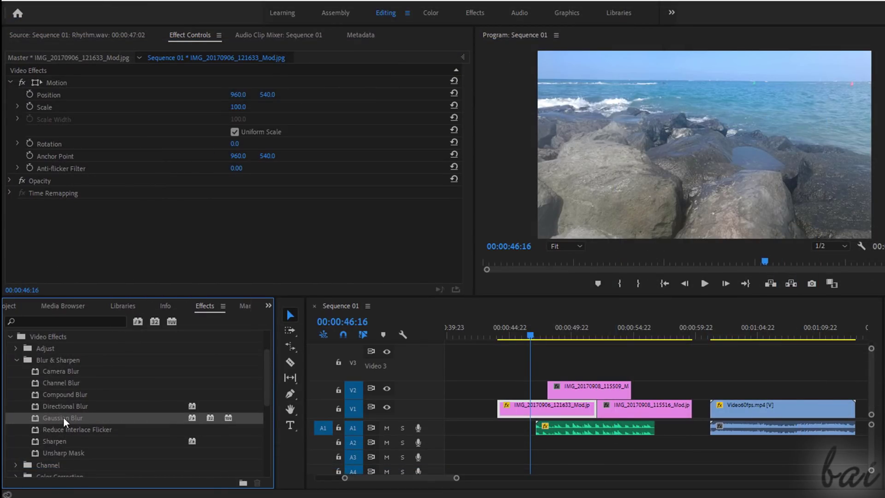
pyautogui.moveTo(60, 416); pyautogui.dragTo(523, 409)
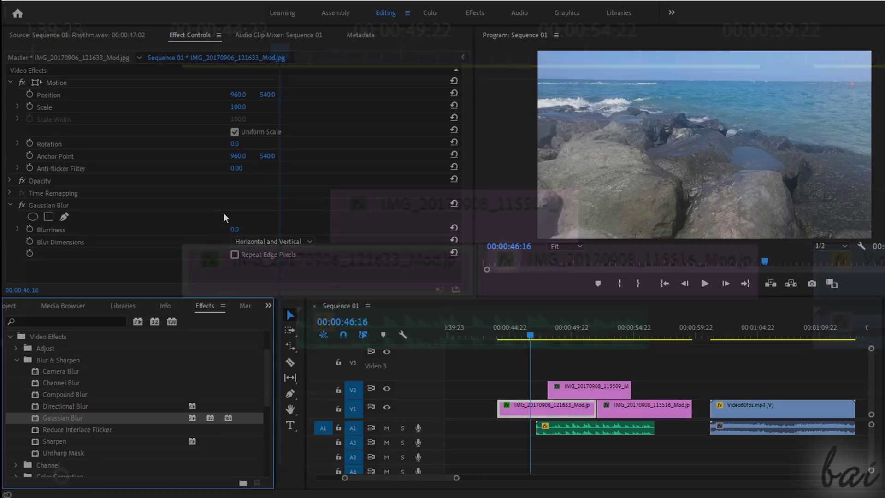
# - Vary the Gaussian Blur's Blurriness, bringing it back to 0.0, and remove the effect from IMG_20170906_121633_Mod.jpg
pyautogui.click(234, 229)
pyautogui.moveTo(168, 241); pyautogui.dragTo(133, 241)
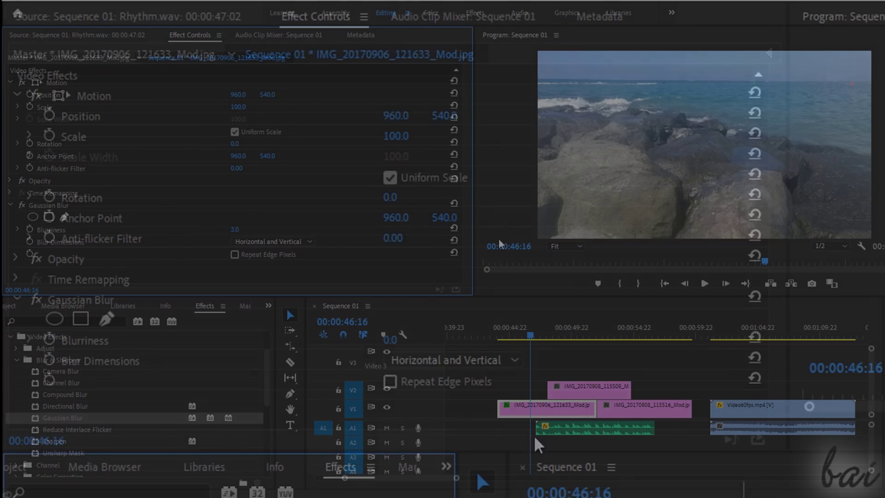
pyautogui.moveTo(391, 342); pyautogui.dragTo(313, 351)
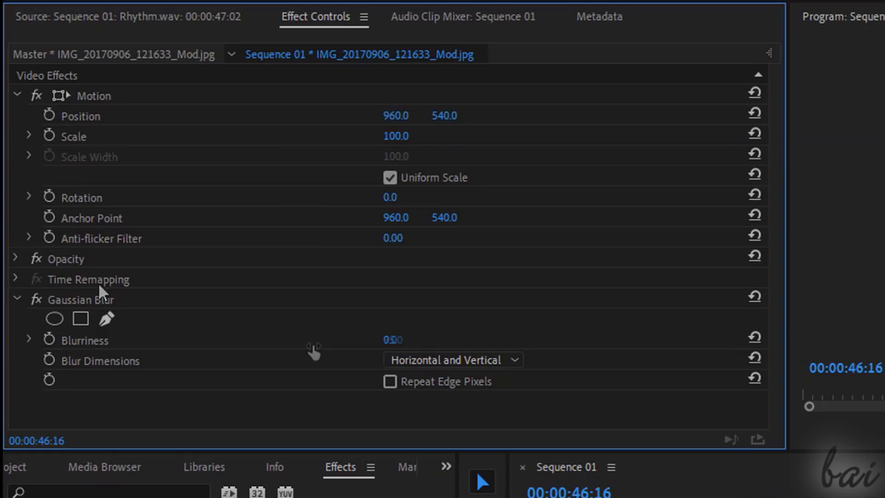
pyautogui.rightClick(79, 297)
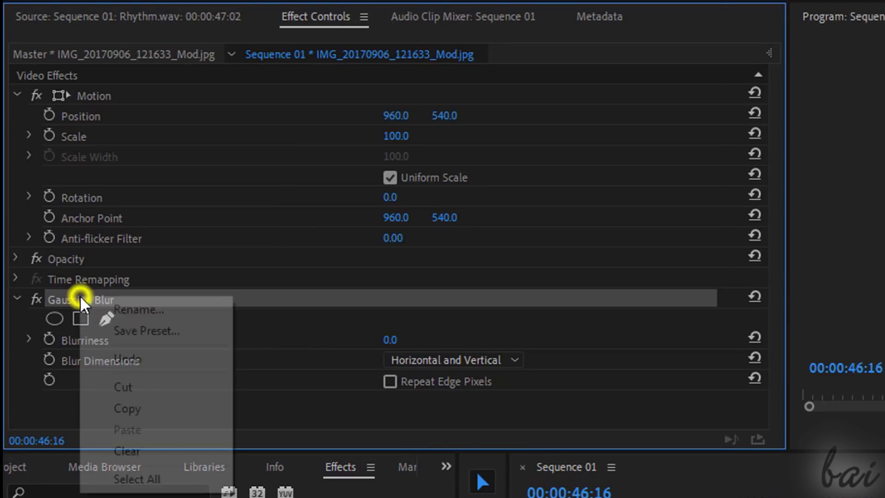
pyautogui.click(163, 449)
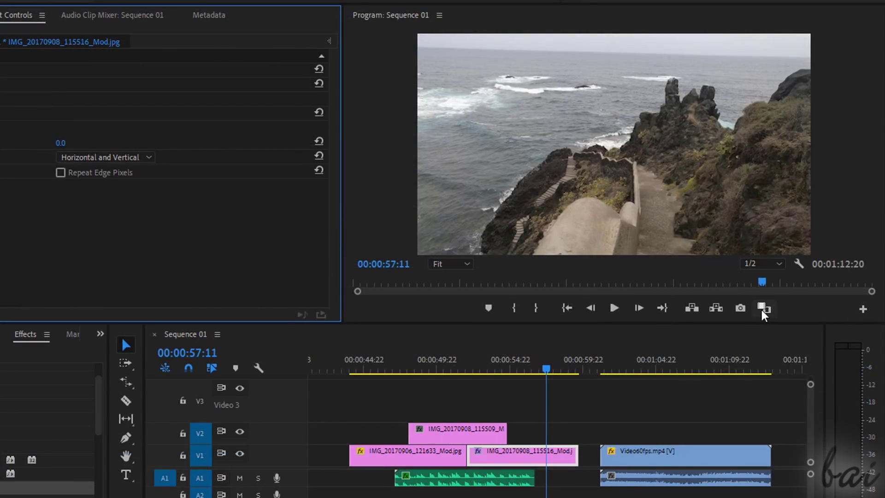
# - Show the Comparison View in the Program monitor and advance the reference frame through the edit points to 00:00:54:19
pyautogui.click(762, 310)
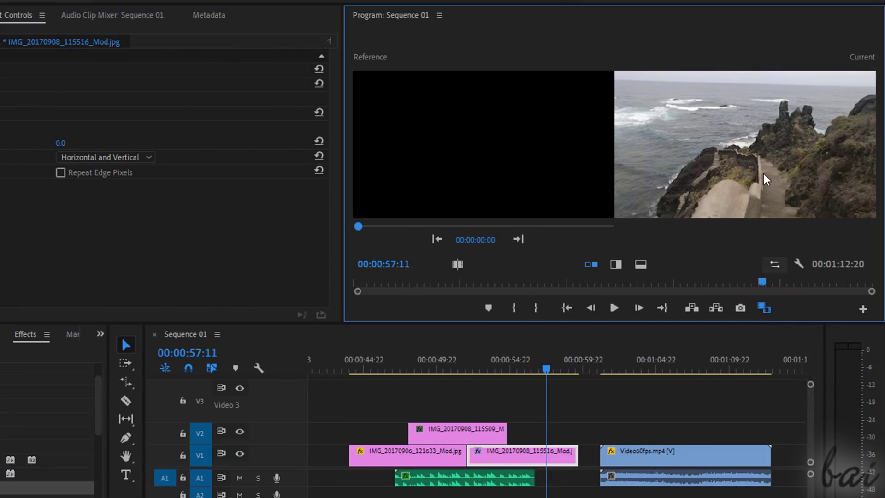
pyautogui.click(520, 237)
pyautogui.click(522, 238)
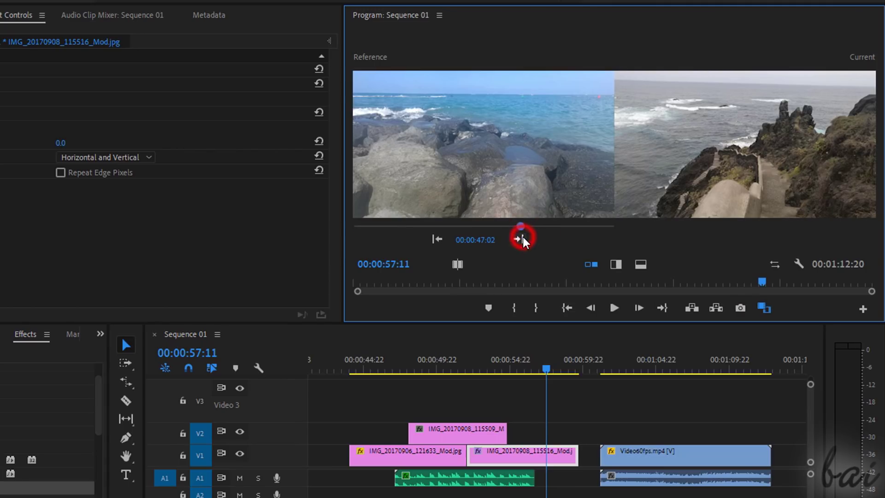
pyautogui.click(522, 237)
pyautogui.click(523, 237)
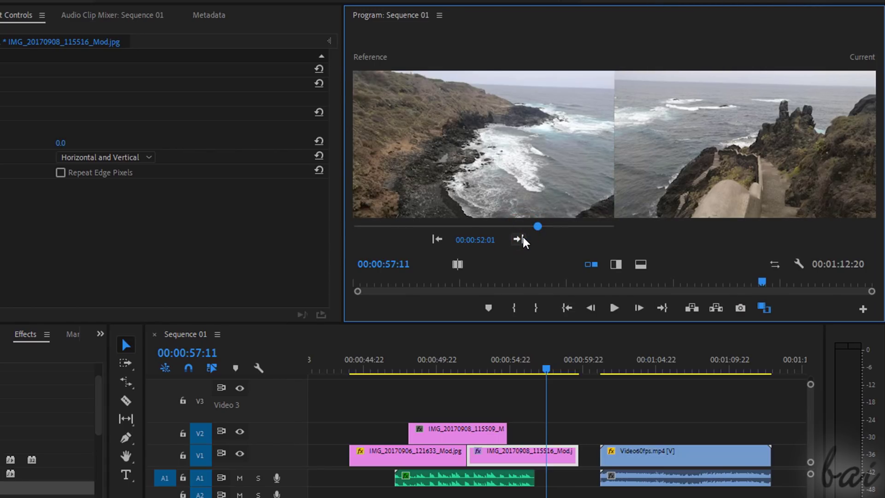
pyautogui.click(522, 237)
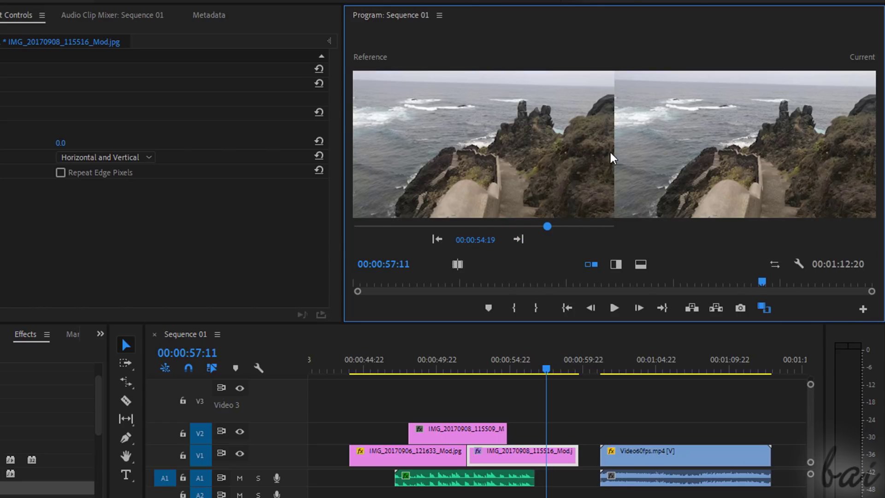
# - Switch to a vertical-split before/after comparison and raise the Lumetri Color Saturation, Shadows, Whites and Contrast of IMG_20170908_115516_Mod.jpg
pyautogui.click(458, 267)
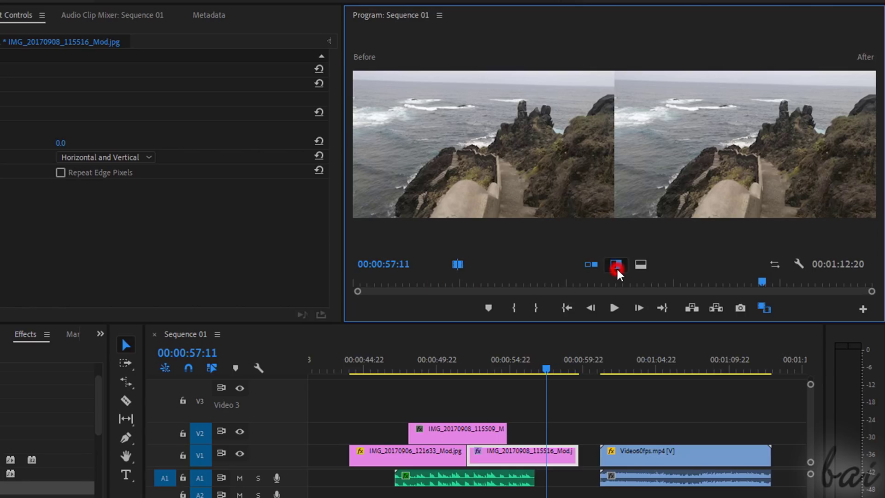
pyautogui.click(616, 267)
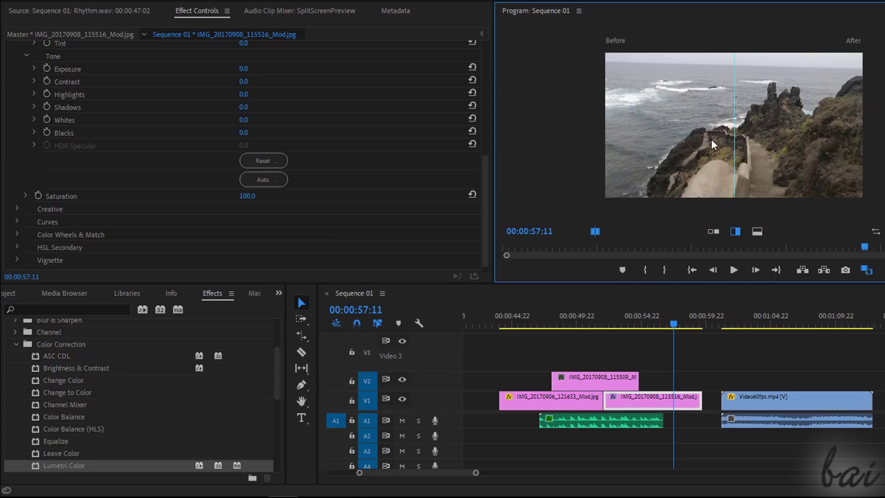
pyautogui.click(249, 197)
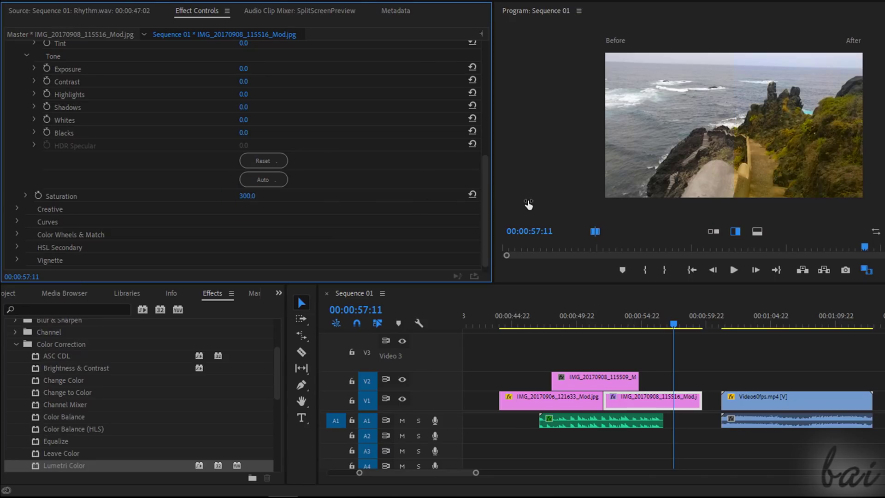
pyautogui.scroll(3, 243, 197)
pyautogui.moveTo(244, 192); pyautogui.dragTo(317, 198)
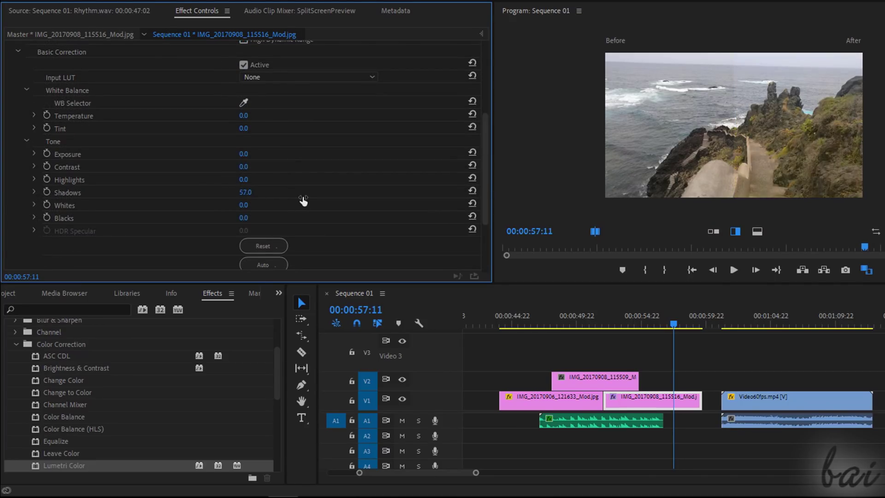
pyautogui.moveTo(247, 205); pyautogui.dragTo(307, 198)
pyautogui.moveTo(243, 166); pyautogui.dragTo(283, 179)
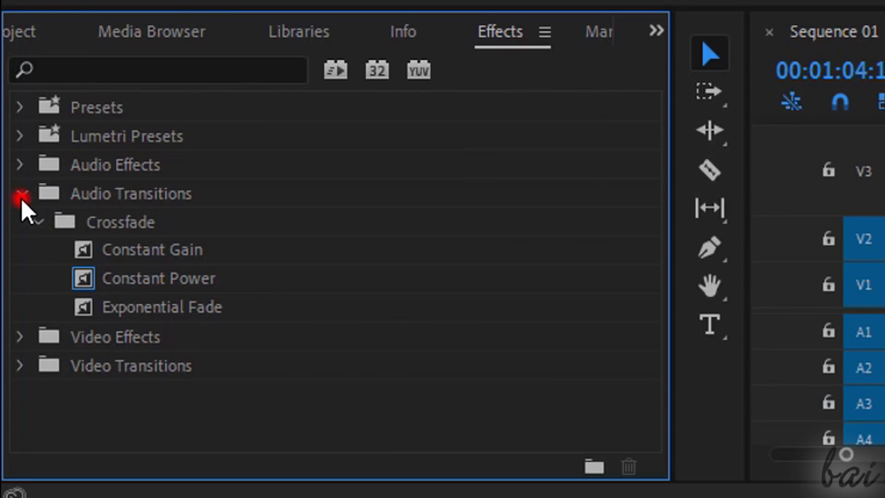
# - Browse the Video Transitions down to the Dissolve group and play a sequence that contains sample transitions
pyautogui.click(21, 197)
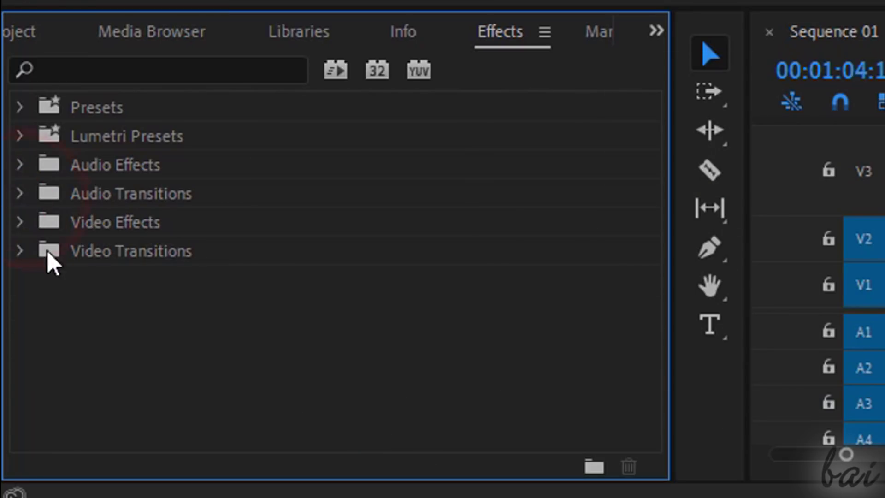
pyautogui.click(19, 249)
pyautogui.scroll(-1, 255, 258)
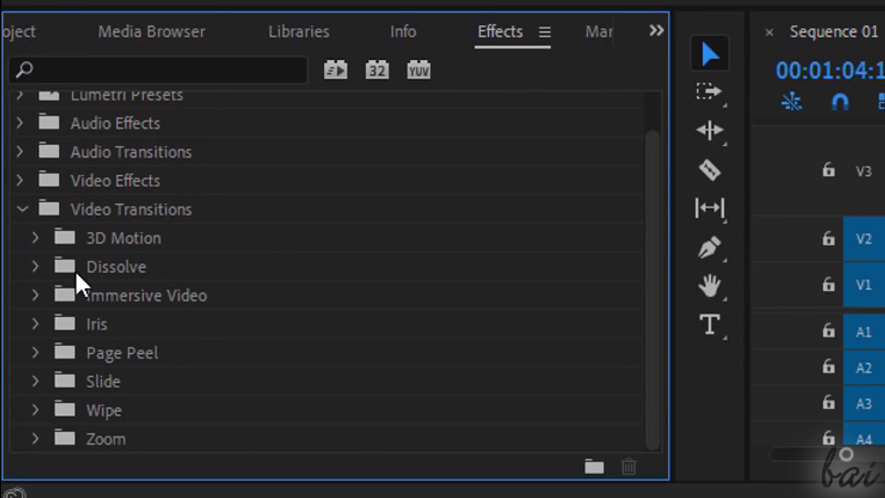
pyautogui.click(36, 266)
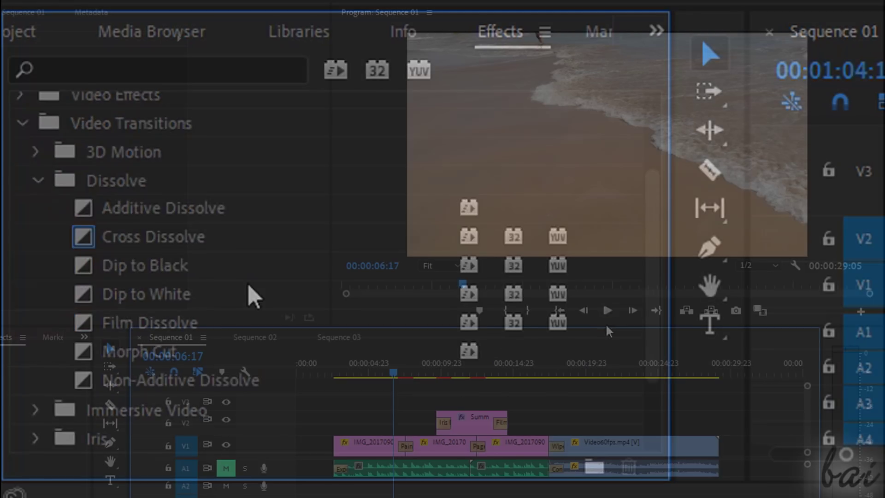
pyautogui.click(608, 312)
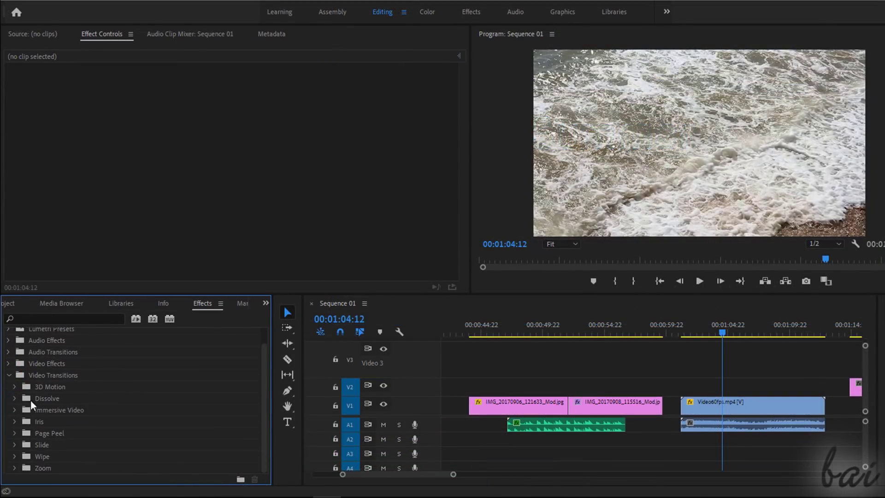
# - Add a Cross Dissolve to the start of Video60fps.mp4 and an Iris Diamond transition between the two images on V1
pyautogui.click(14, 398)
pyautogui.scroll(-1, 55, 394)
pyautogui.moveTo(64, 386); pyautogui.dragTo(602, 349)
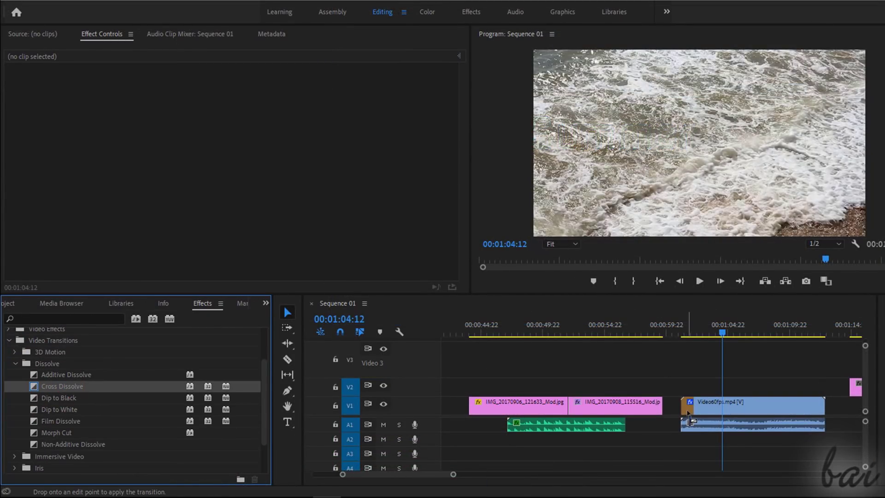
pyautogui.moveTo(690, 413); pyautogui.dragTo(687, 414)
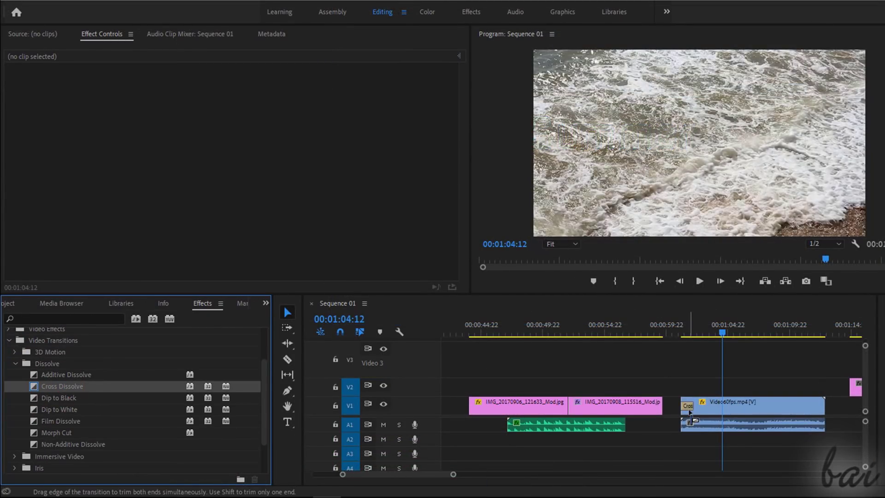
pyautogui.moveTo(59, 420); pyautogui.dragTo(482, 347)
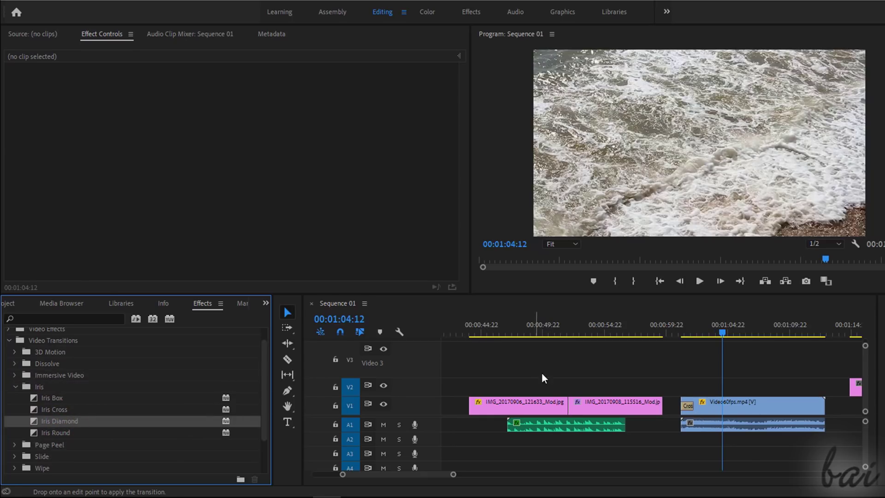
pyautogui.moveTo(570, 407); pyautogui.dragTo(570, 408)
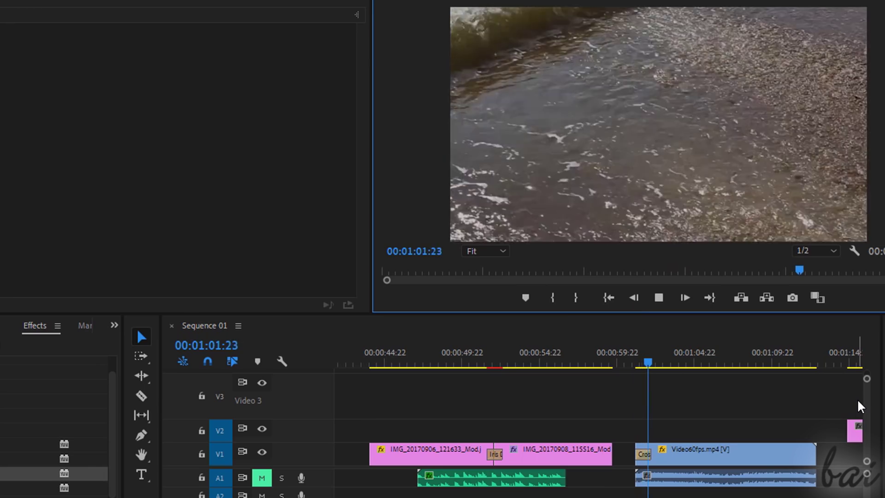
# - Play back Sequence 01 to preview the Cross Dissolve and Iris Diamond transitions
pyautogui.click(658, 298)
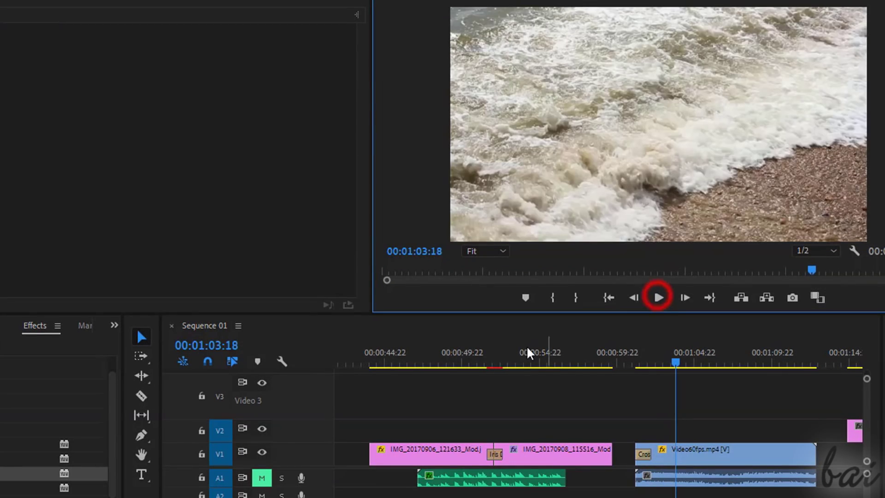
pyautogui.click(448, 355)
pyautogui.click(662, 298)
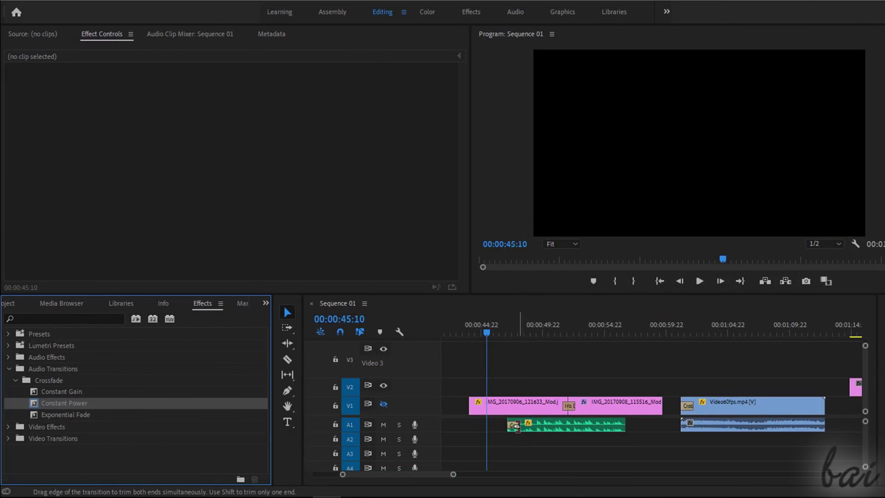
# - Lengthen the Constant Power transition at the start of the audio clip on A1 to 00:00:03:09 and play it back
pyautogui.click(515, 426)
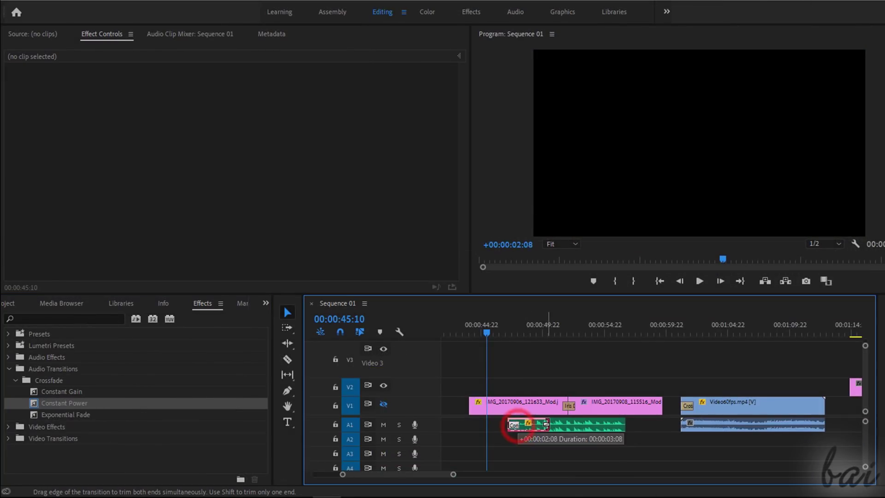
pyautogui.click(698, 281)
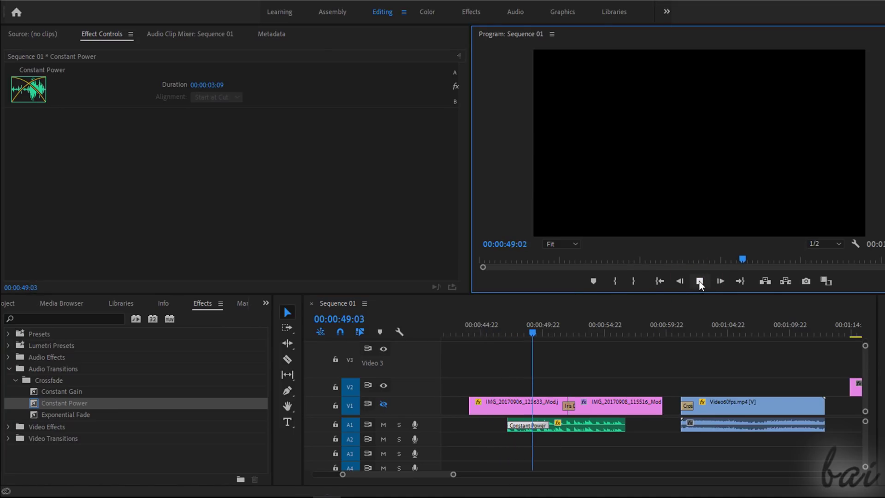
pyautogui.click(698, 281)
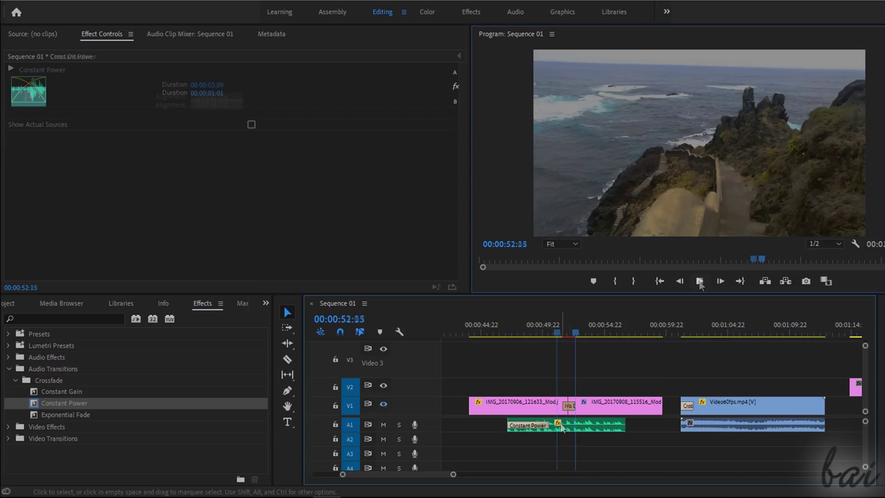
# - Set the Border Width of the Iris Diamond transition to 12.6, with the playhead at 00:00:51:23 inside the transition
pyautogui.click(529, 423)
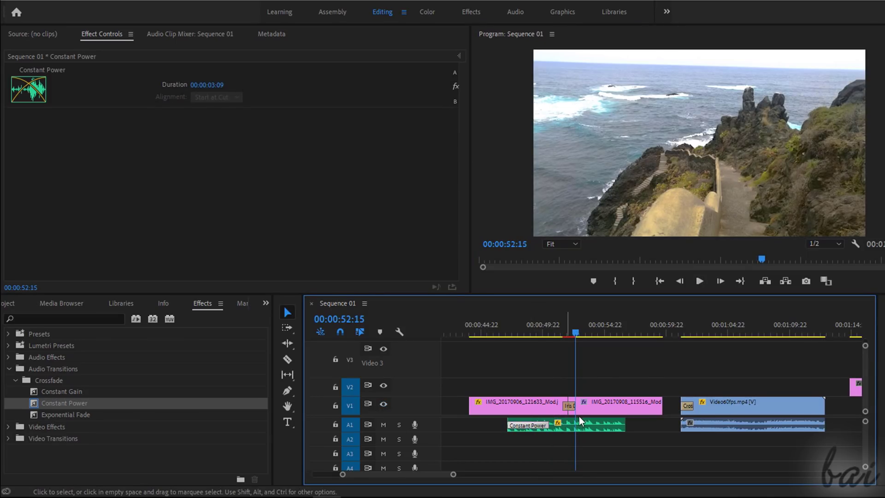
pyautogui.click(568, 404)
pyautogui.click(568, 329)
pyautogui.scroll(-5, 125, 231)
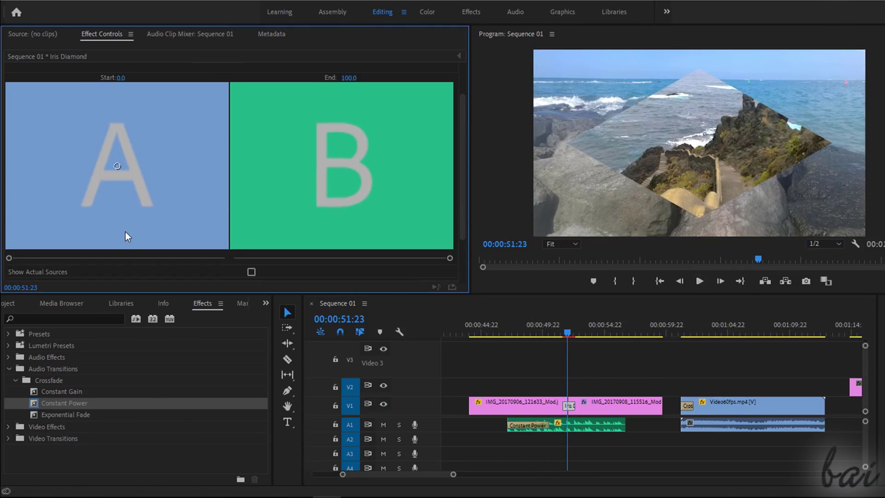
pyautogui.click(251, 221)
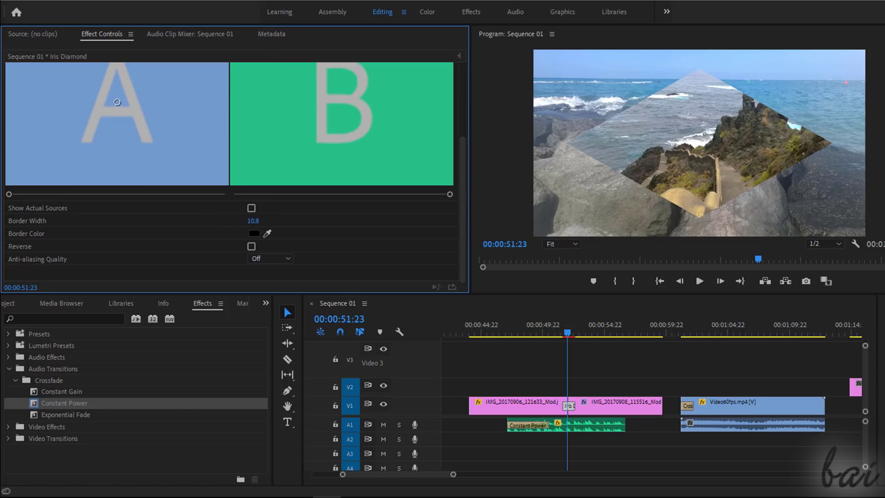
pyautogui.moveTo(252, 220); pyautogui.dragTo(294, 220)
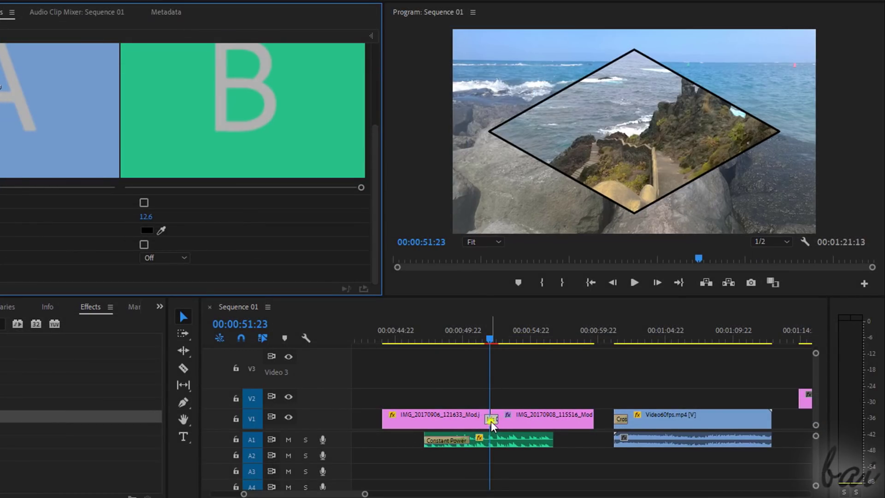
# - Clear the Iris Diamond transition between the two images on V1
pyautogui.rightClick(491, 423)
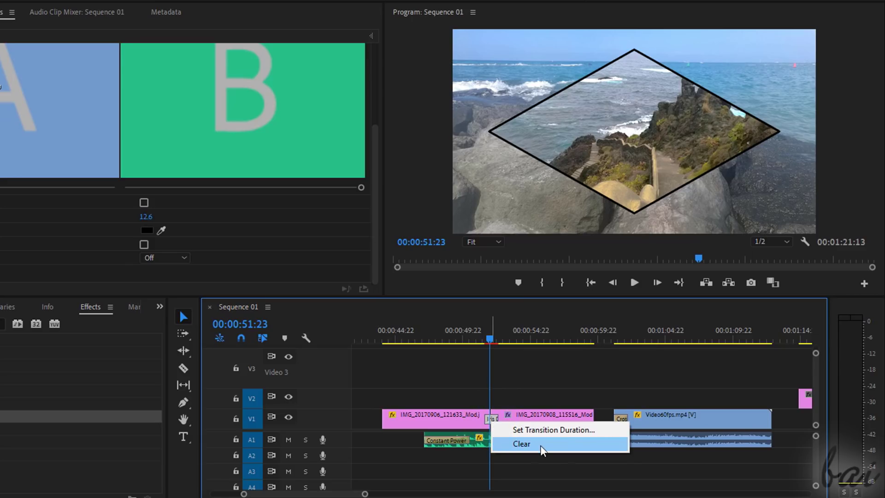
pyautogui.click(560, 445)
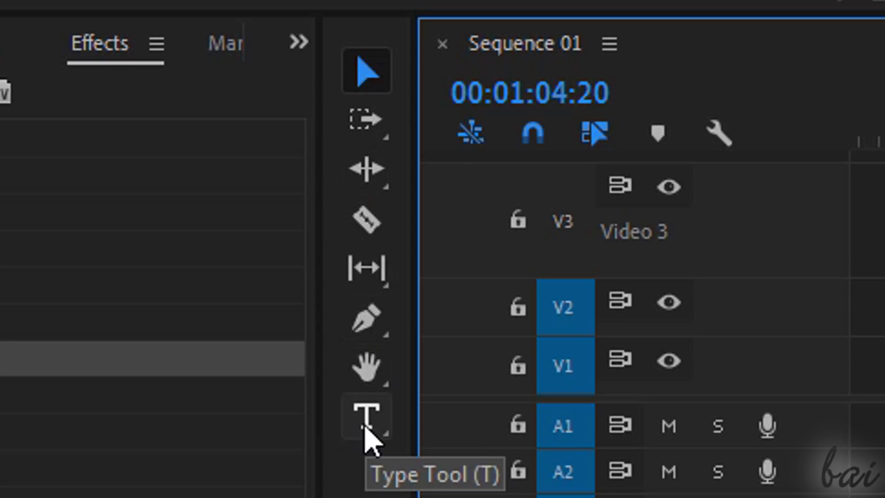
# - Draw a text box across the middle of the sea footage, enter "The Sea", and shift its graphic clip earlier on V2
pyautogui.click(368, 427)
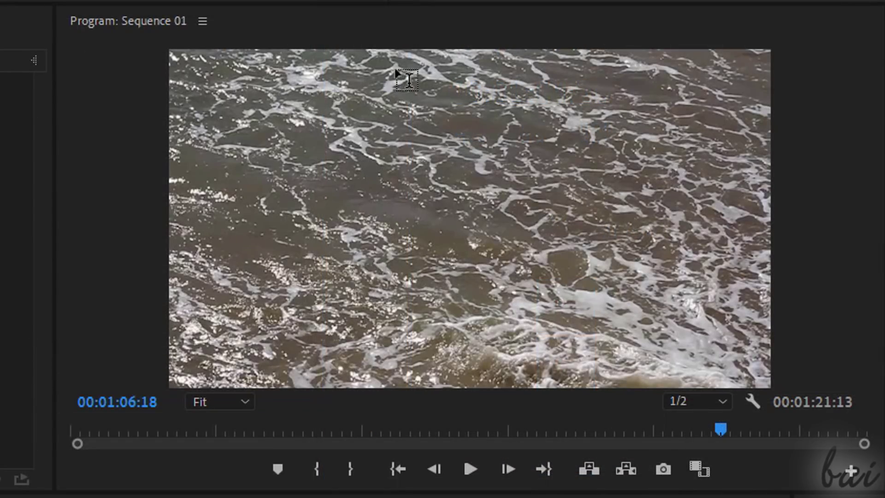
pyautogui.moveTo(230, 143); pyautogui.dragTo(365, 240)
pyautogui.moveTo(628, 257); pyautogui.dragTo(707, 295)
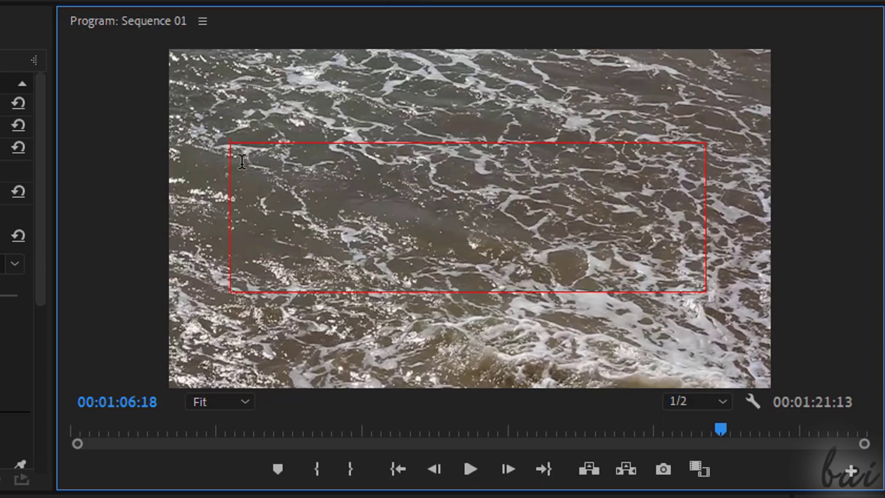
pyautogui.click(279, 196)
pyautogui.write('The Sea')
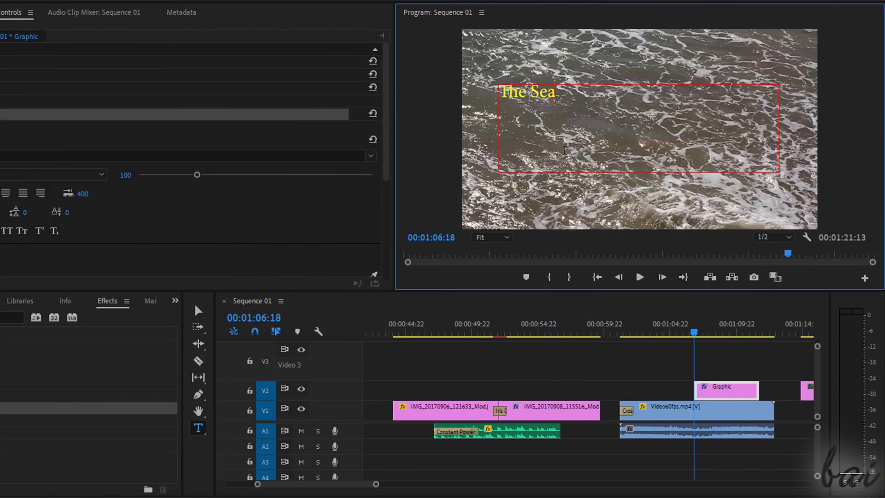
pyautogui.click(732, 393)
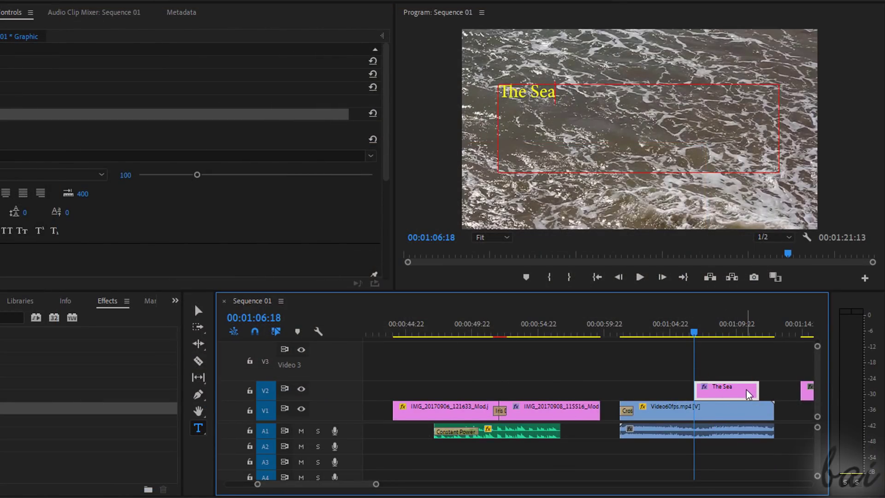
pyautogui.moveTo(732, 397); pyautogui.dragTo(656, 390)
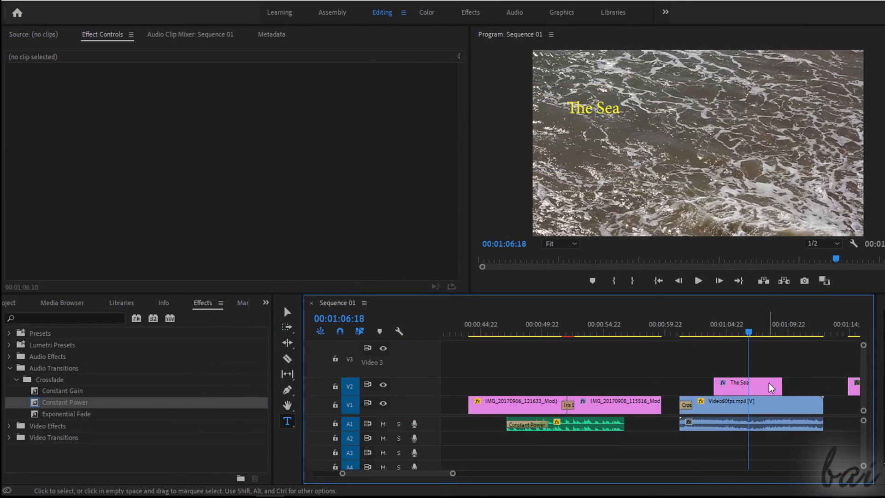
# - Examine the Vector Motion, Motion and Opacity properties of the "The Sea" graphic clip
pyautogui.click(768, 386)
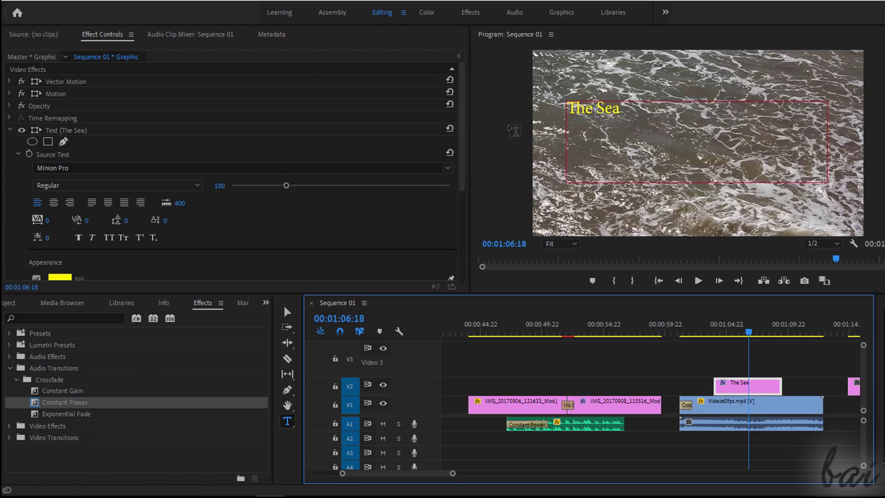
pyautogui.click(8, 81)
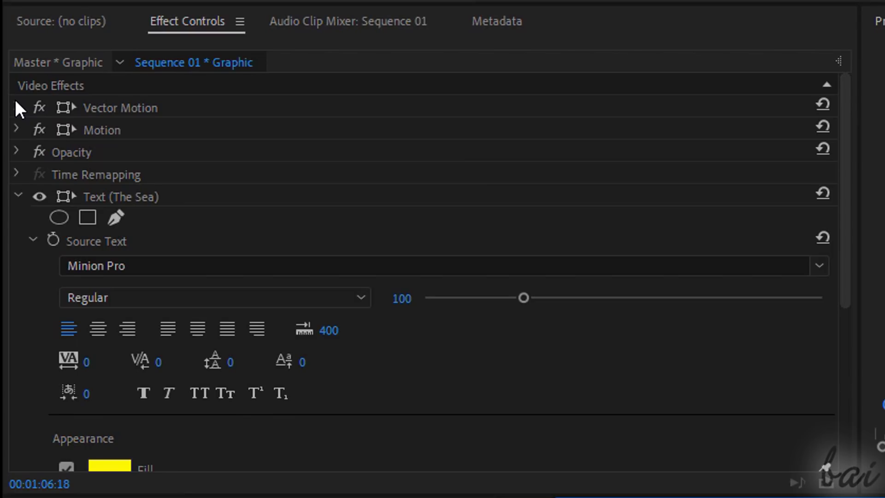
pyautogui.click(16, 105)
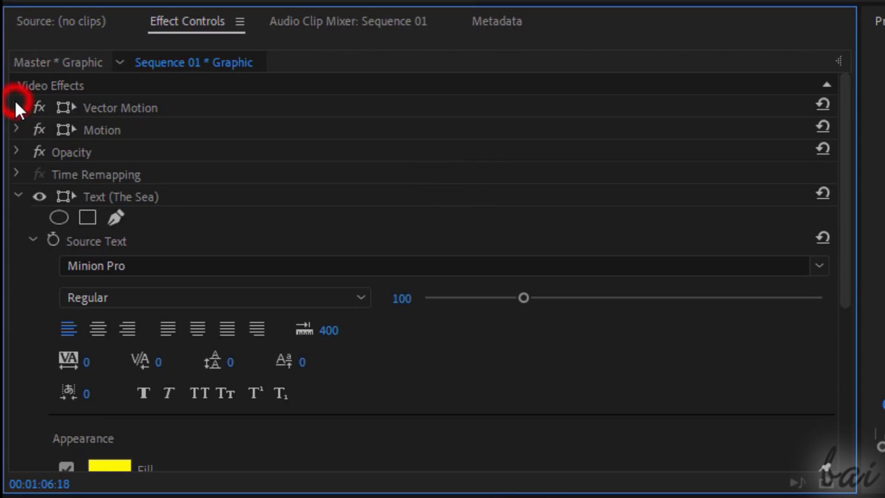
pyautogui.click(18, 126)
pyautogui.click(16, 129)
pyautogui.click(15, 149)
pyautogui.click(15, 149)
# - Set the "The Sea" text to Semibold Italic at size 222 with centred justification
pyautogui.click(123, 195)
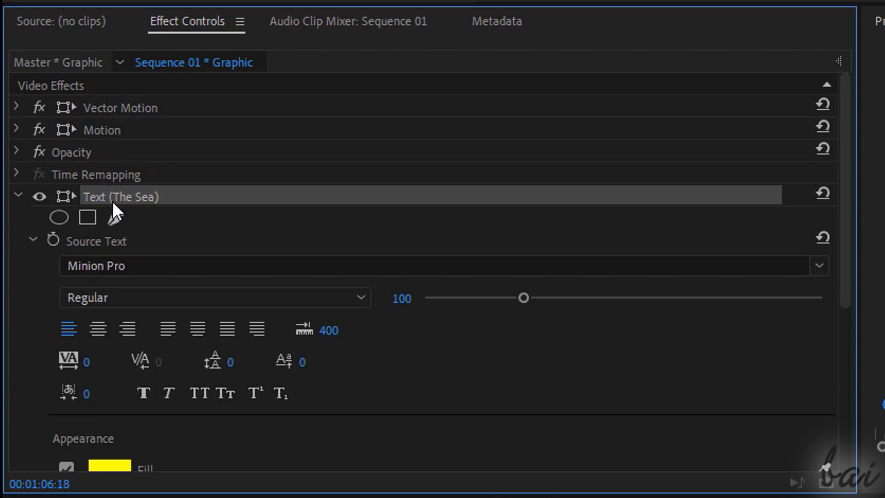
pyautogui.scroll(-3, 109, 212)
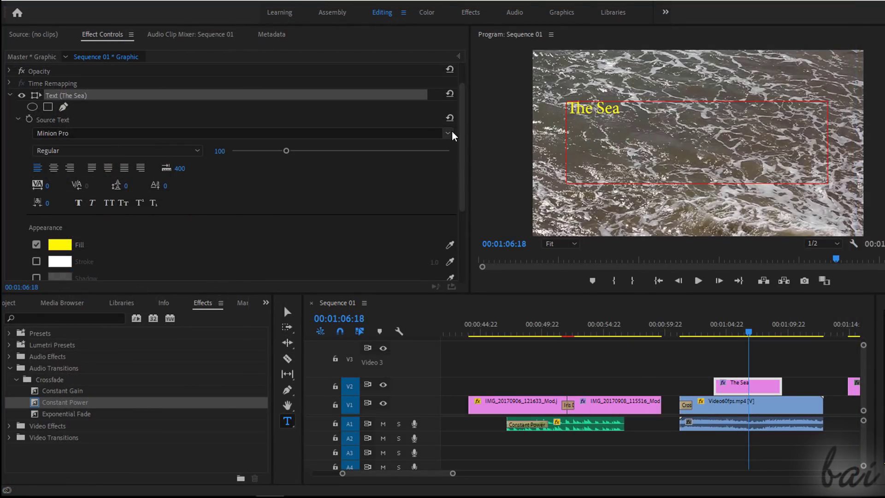
pyautogui.click(819, 201)
pyautogui.click(199, 233)
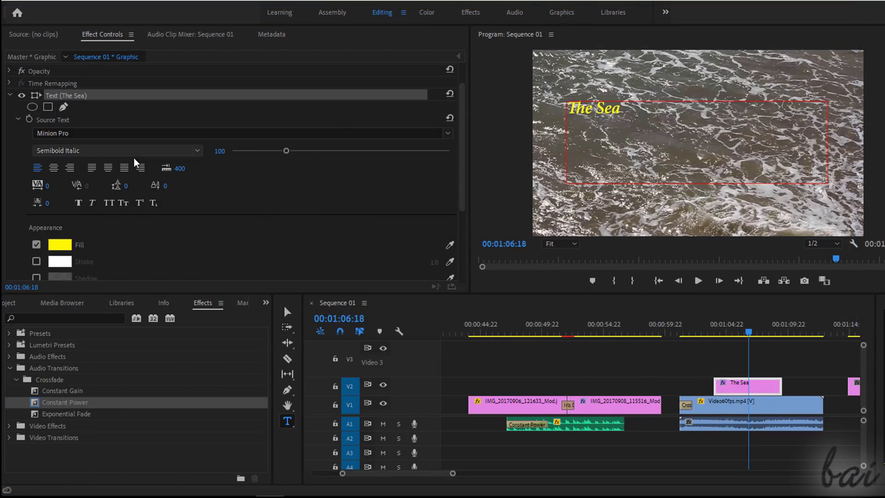
pyautogui.moveTo(286, 150); pyautogui.dragTo(353, 152)
pyautogui.click(108, 167)
# - Try a darker yellow as the fill colour of the "The Sea" text
pyautogui.scroll(-2, 69, 207)
pyautogui.click(67, 216)
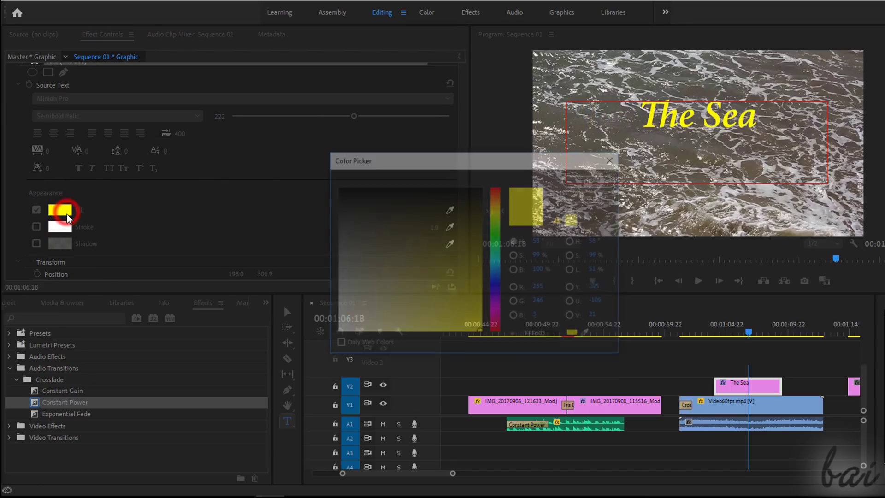
pyautogui.click(459, 293)
pyautogui.click(589, 183)
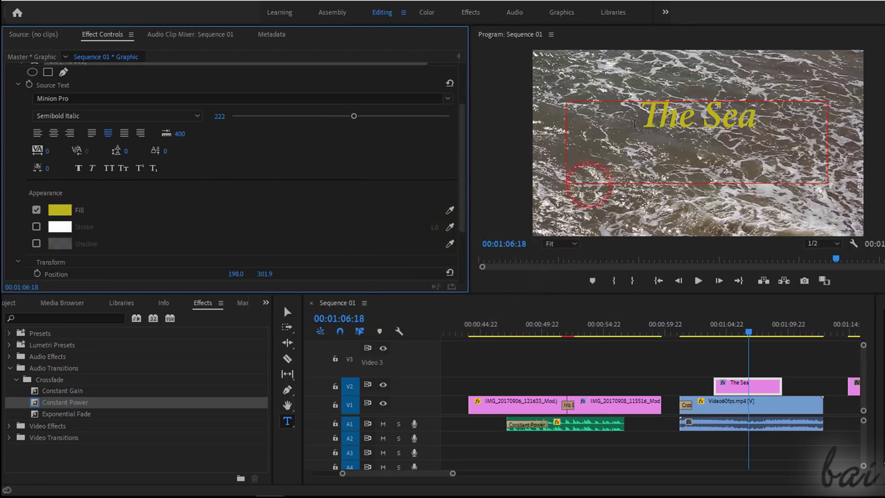
# - Give the "The Sea" text a thick red stroke and a dark offset shadow
pyautogui.click(36, 227)
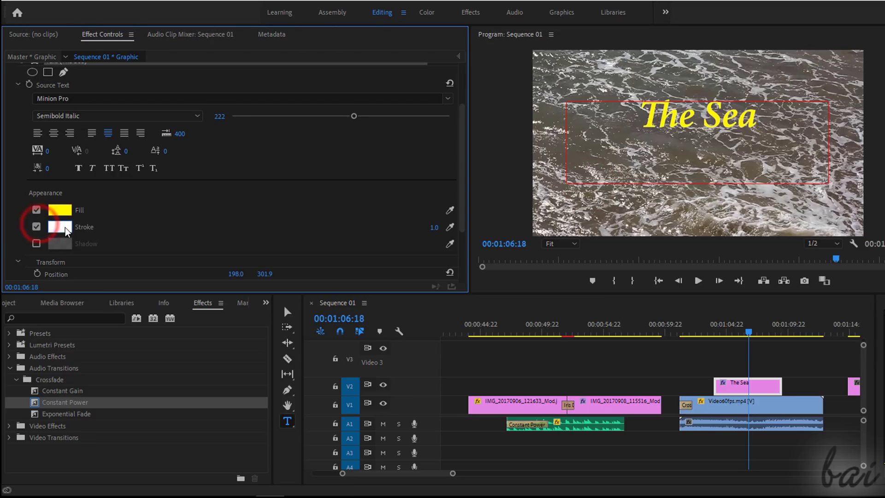
pyautogui.moveTo(432, 232); pyautogui.dragTo(423, 232)
pyautogui.click(36, 244)
pyautogui.moveTo(159, 261); pyautogui.dragTo(86, 287)
pyautogui.moveTo(108, 244); pyautogui.dragTo(128, 283)
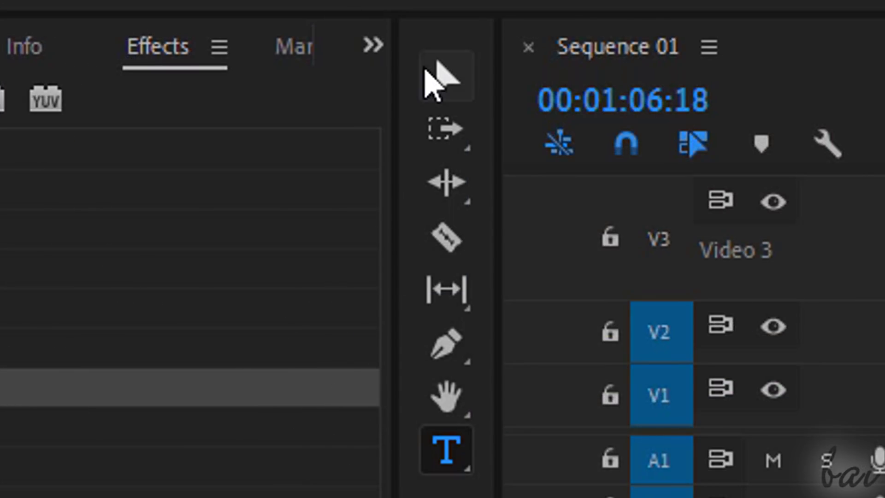
# - Reposition the "The Sea" text in the frame with the Selection tool and resize its box from the lower-left corner
pyautogui.click(445, 83)
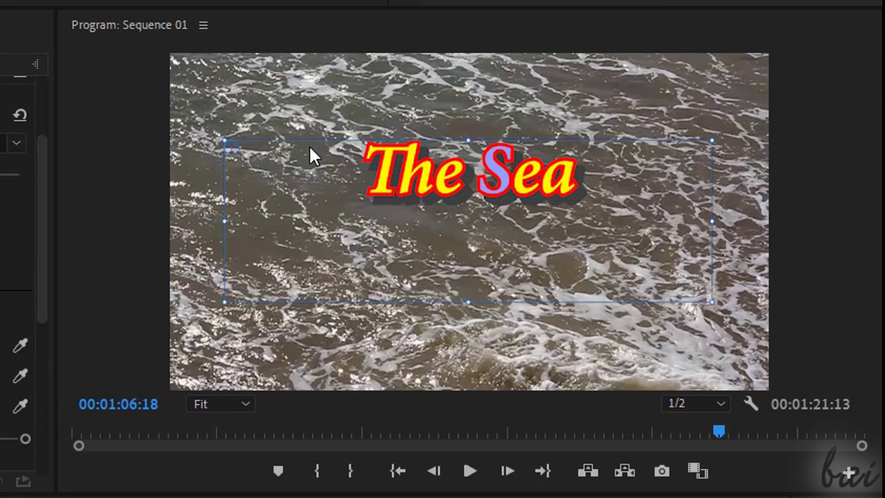
pyautogui.moveTo(424, 166); pyautogui.dragTo(512, 124)
pyautogui.moveTo(540, 225); pyautogui.dragTo(413, 174)
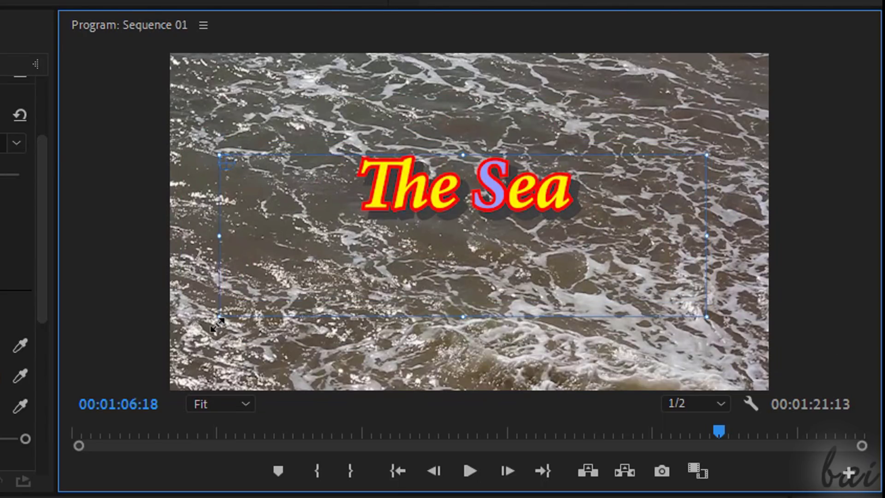
pyautogui.moveTo(220, 316); pyautogui.dragTo(296, 188)
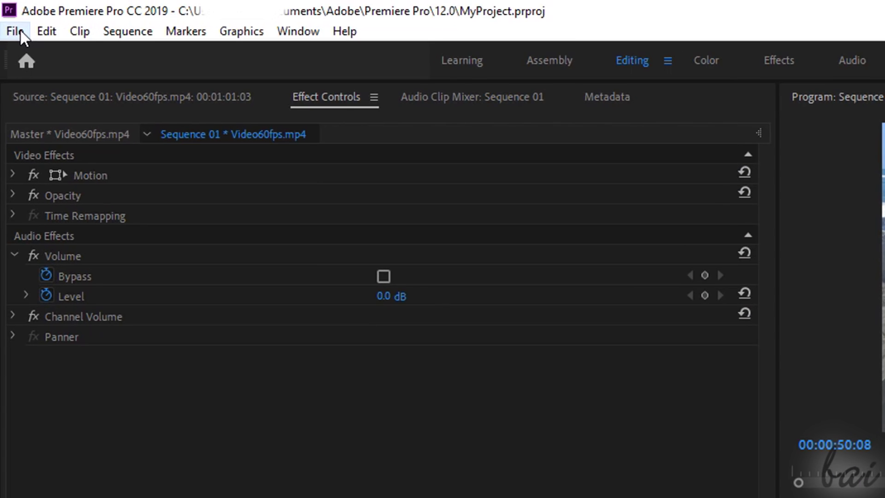
# - Try to save a copy of the project under a new file name
pyautogui.click(17, 31)
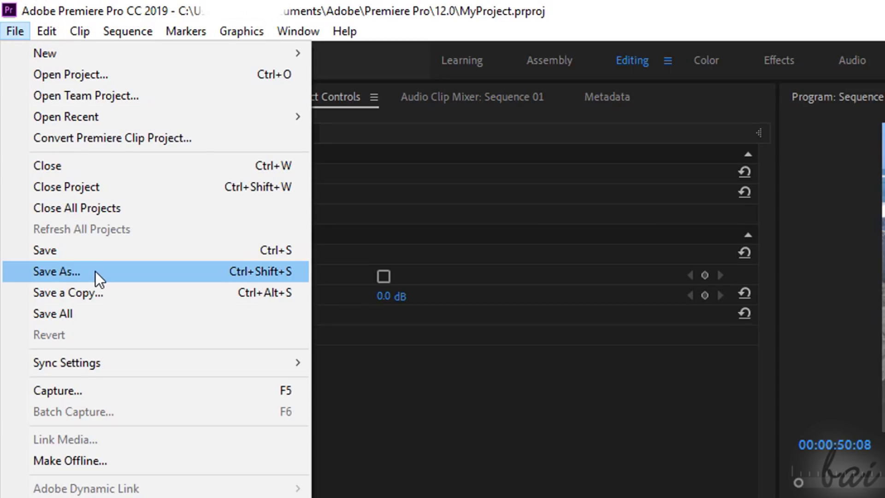
pyautogui.click(95, 271)
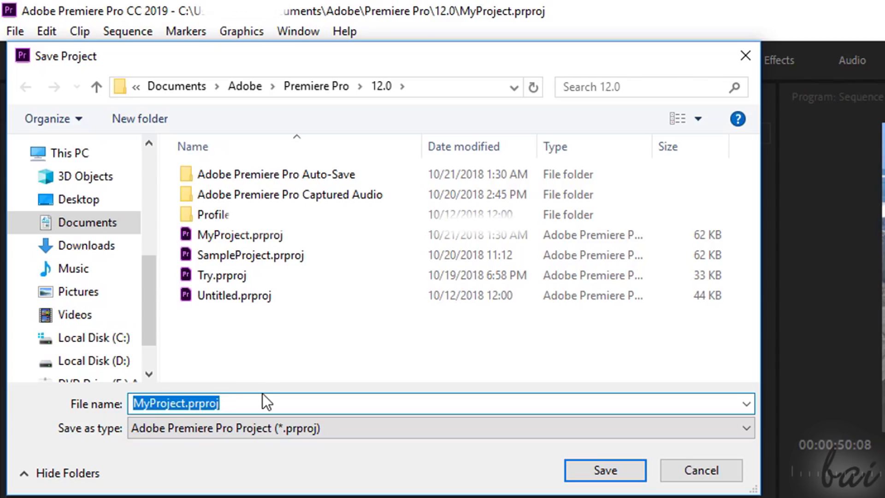
pyautogui.doubleClick(242, 404)
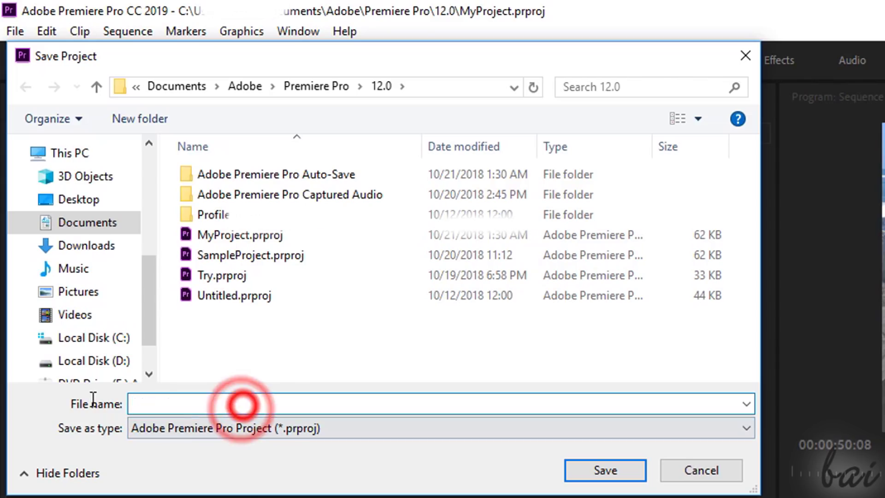
pyautogui.press('Return')
pyautogui.click(678, 406)
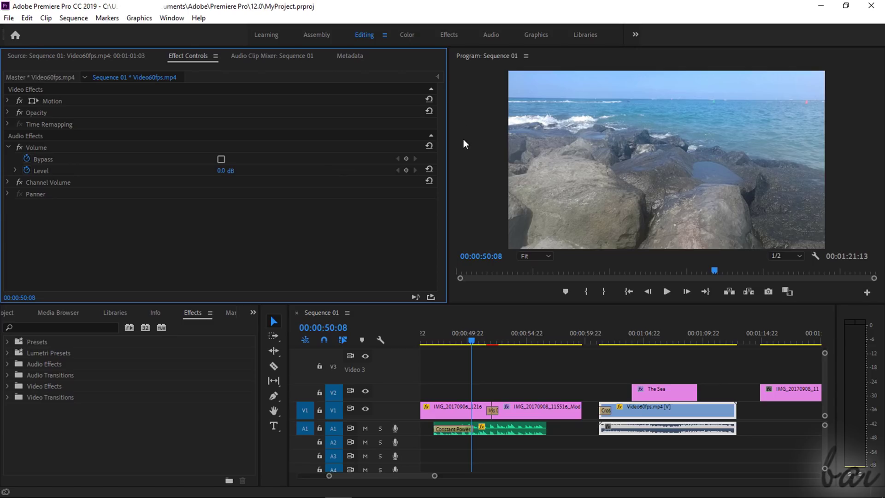
# - Open the media export settings for Sequence 01
pyautogui.click(398, 323)
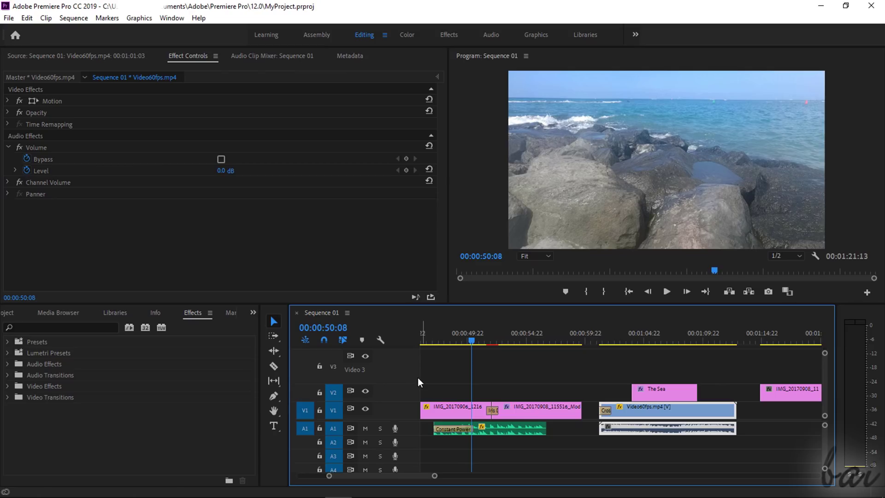
pyautogui.click(8, 18)
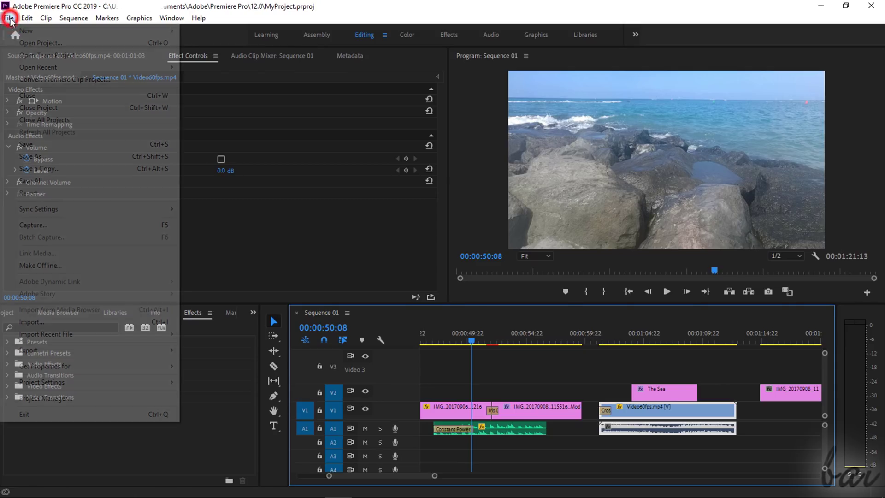
pyautogui.moveTo(162, 350)
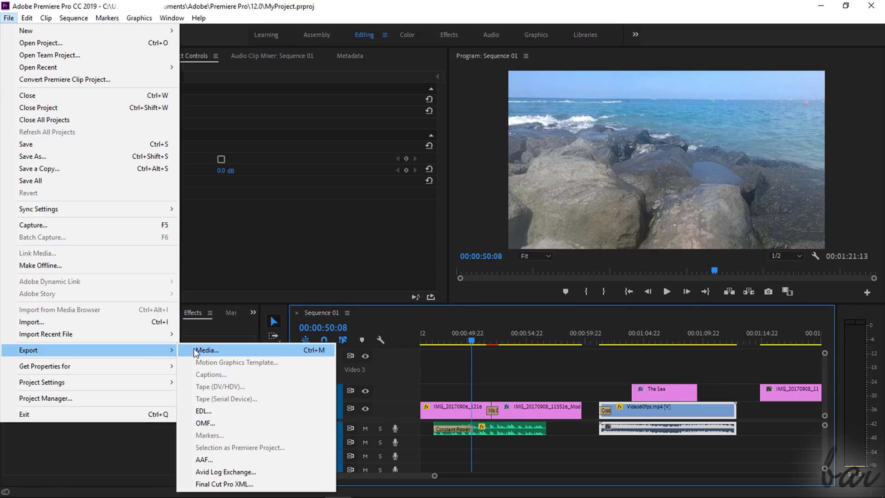
pyautogui.click(203, 351)
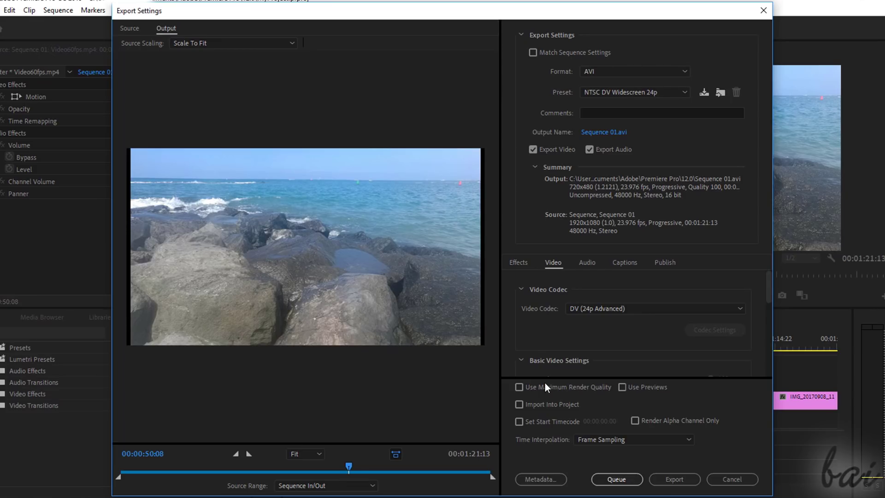
# - Examine the available export formats and the presets offered for AVI
pyautogui.click(621, 73)
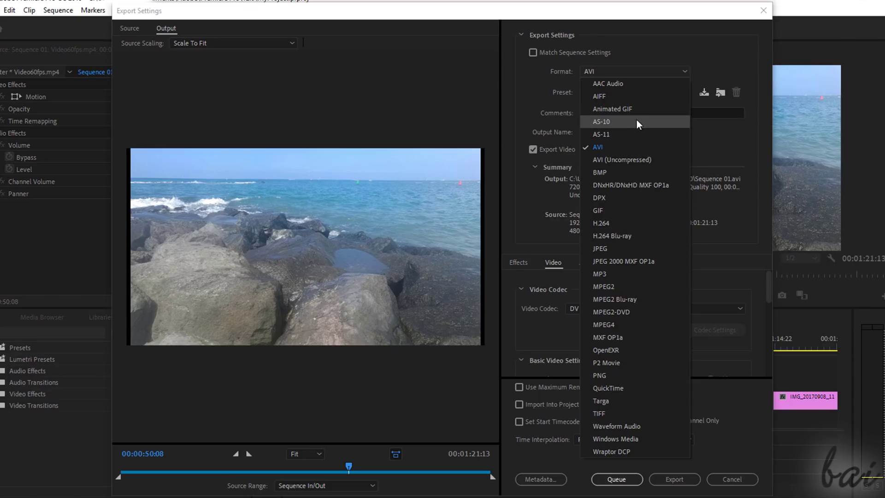
pyautogui.press('Escape')
pyautogui.click(654, 92)
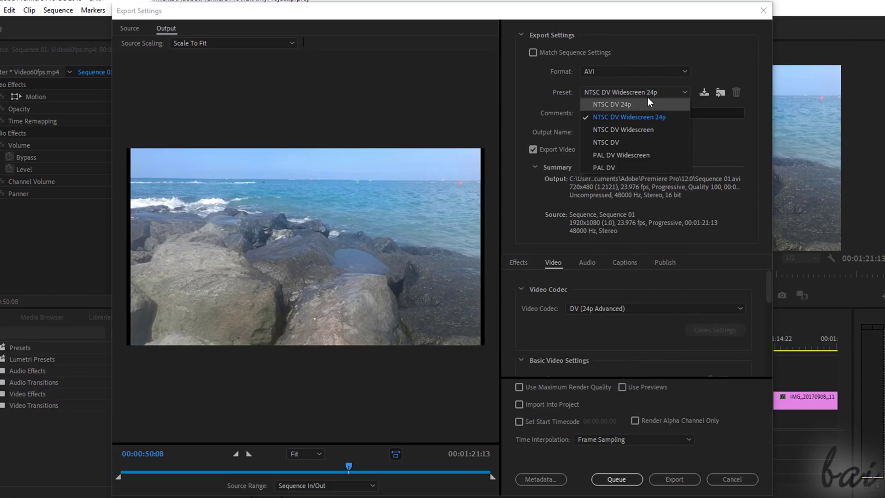
pyautogui.click(648, 91)
# - Set the export format to H.264 with the YouTube 2160p 4K Ultra HD preset
pyautogui.click(658, 71)
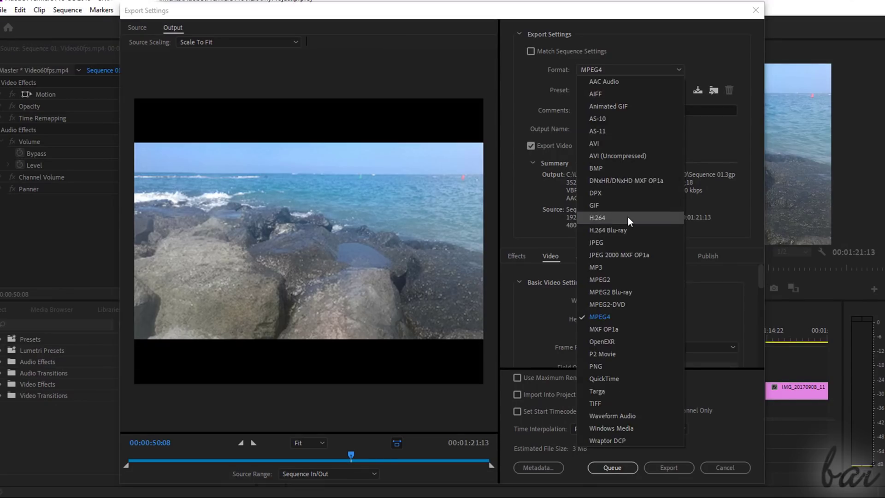
pyautogui.click(632, 223)
pyautogui.click(641, 70)
pyautogui.click(644, 63)
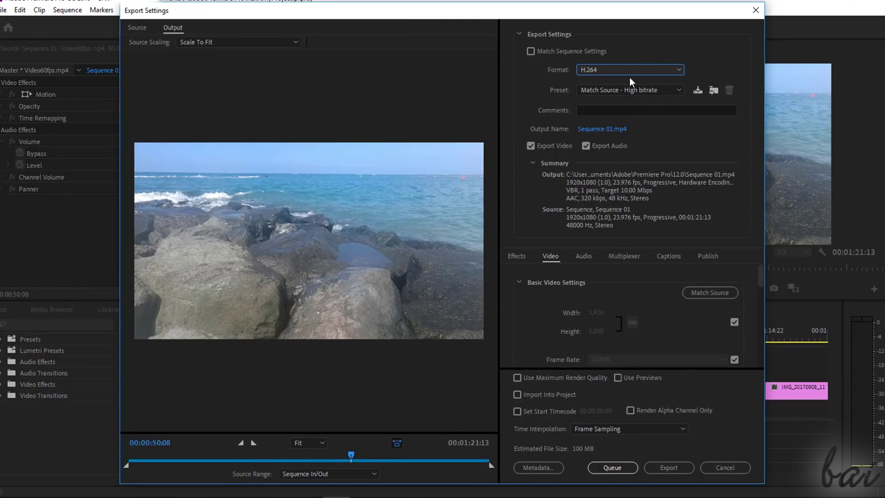
pyautogui.click(640, 89)
pyautogui.scroll(-2, 646, 123)
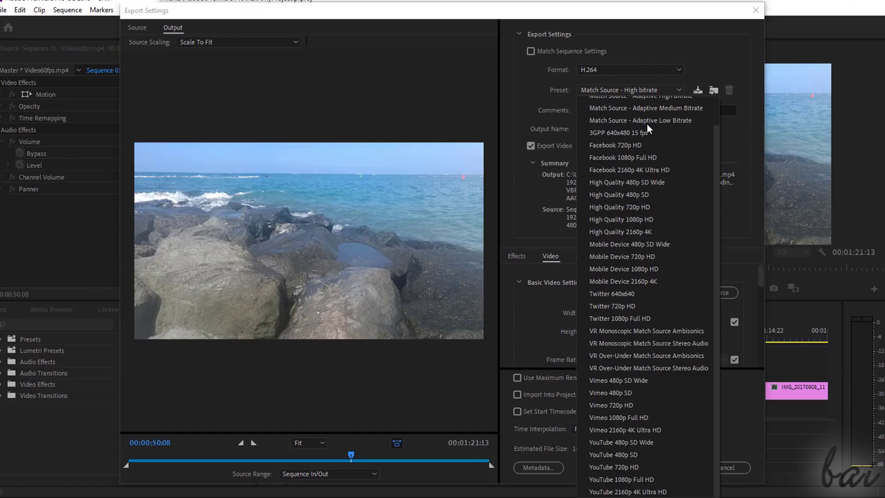
pyautogui.click(650, 492)
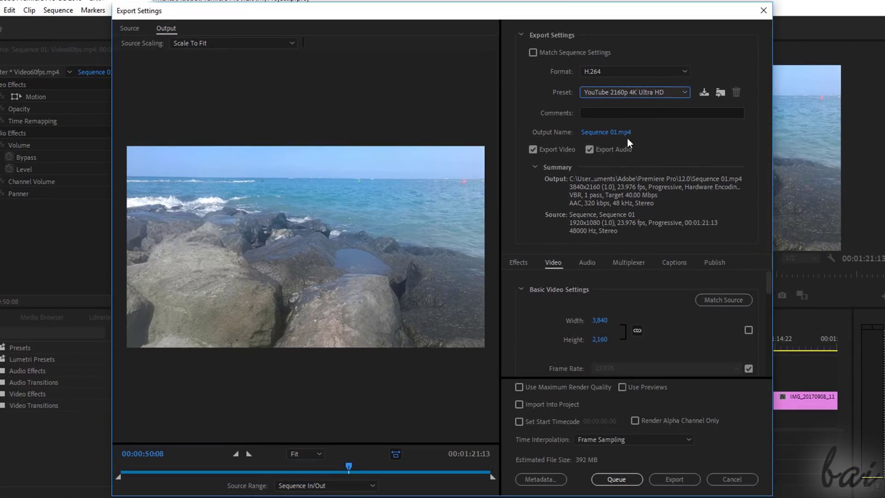
# - Review the output file's name and save location, along with the Video encoding settings of the export
pyautogui.click(620, 134)
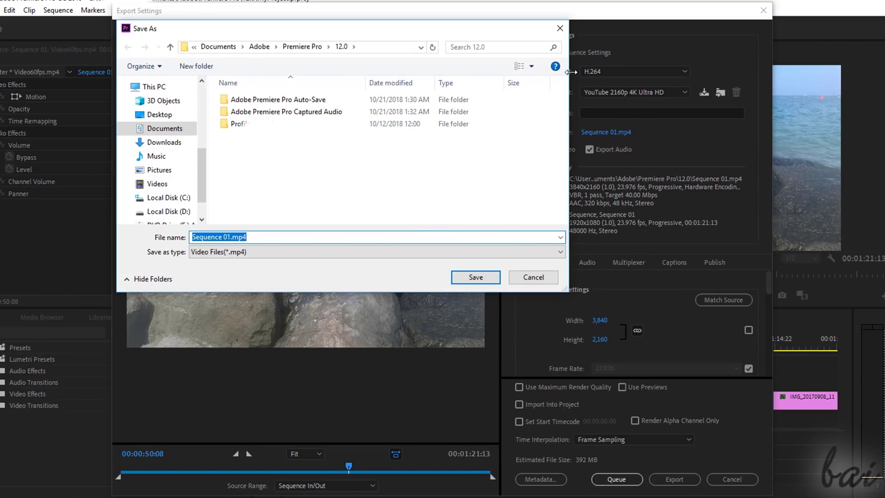
pyautogui.click(539, 277)
pyautogui.scroll(-2, 615, 306)
pyautogui.scroll(-6, 616, 308)
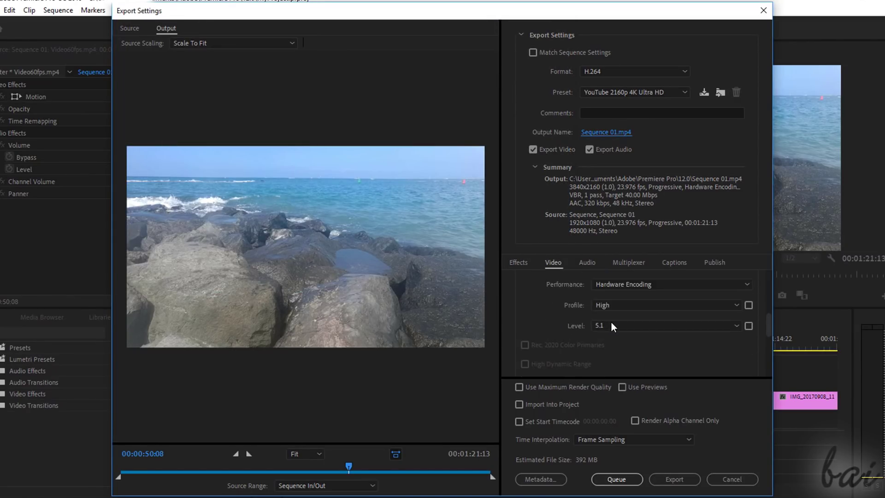
pyautogui.scroll(8, 625, 353)
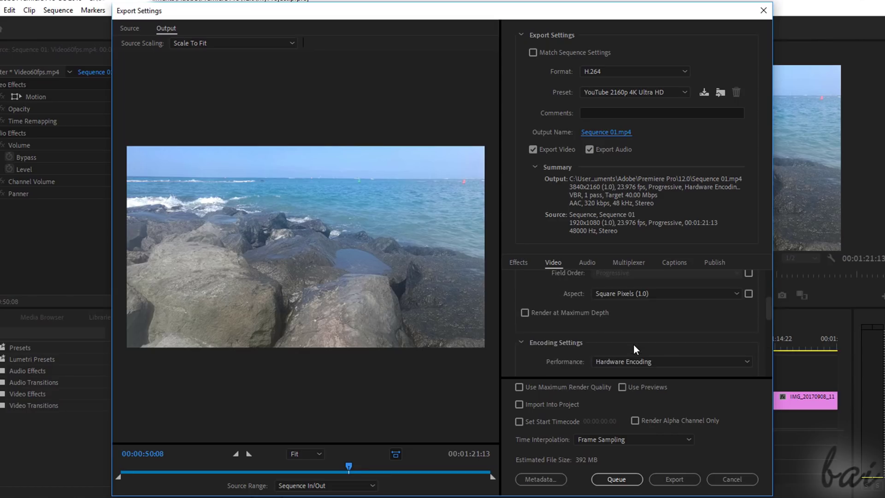
# - Review the audio export settings, including the audio format, codec, bitrate and advanced options
pyautogui.click(587, 263)
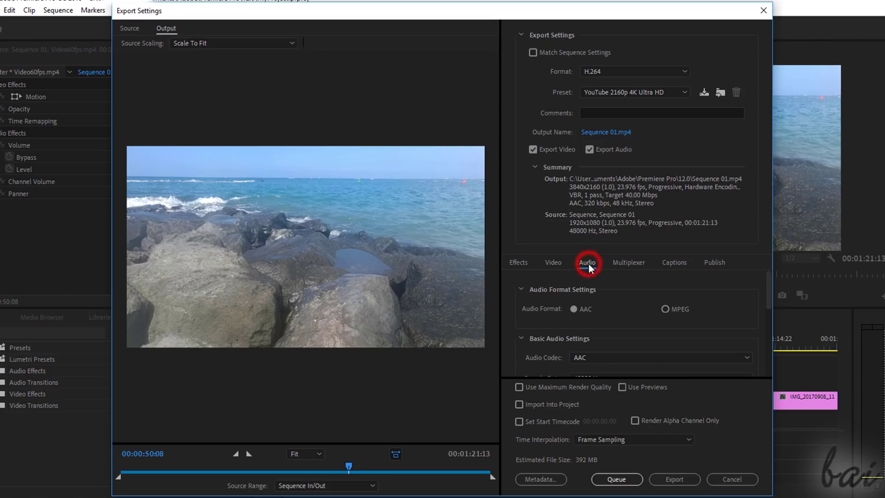
pyautogui.scroll(-3, 612, 299)
pyautogui.scroll(-3, 612, 302)
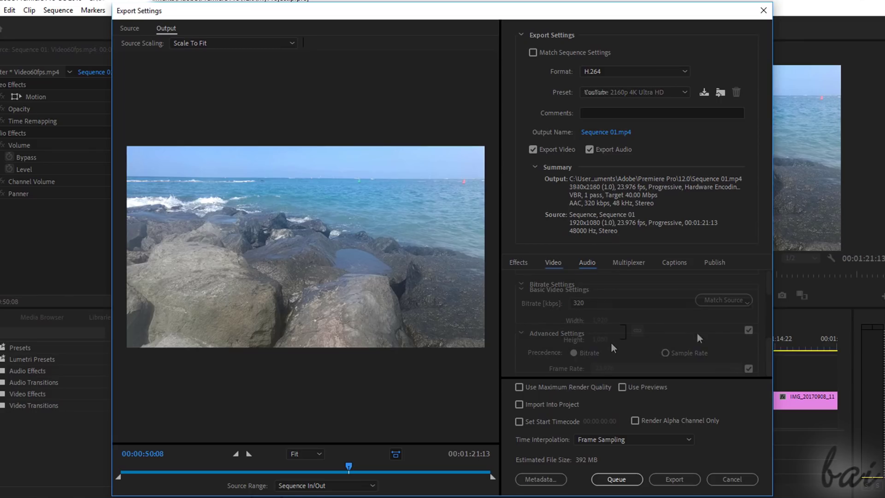
# - Try a 30 fps frame rate for the export and match all basic video settings back to the source
pyautogui.click(748, 330)
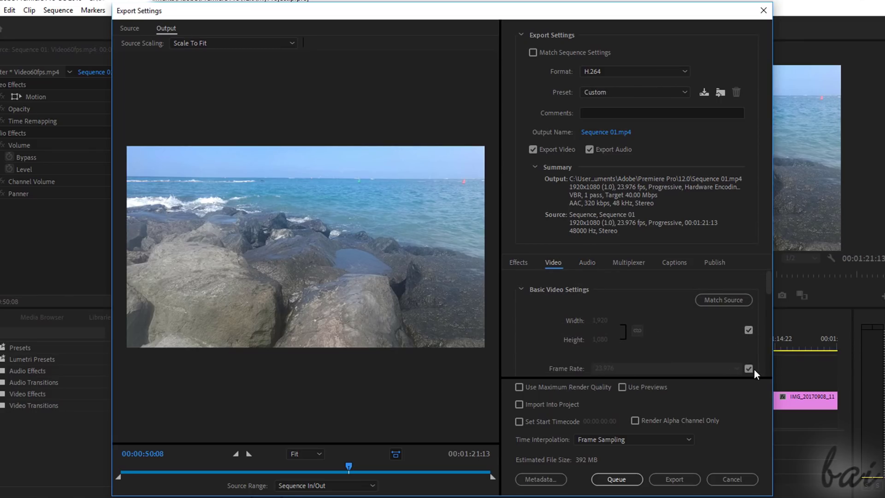
pyautogui.click(747, 368)
pyautogui.click(638, 368)
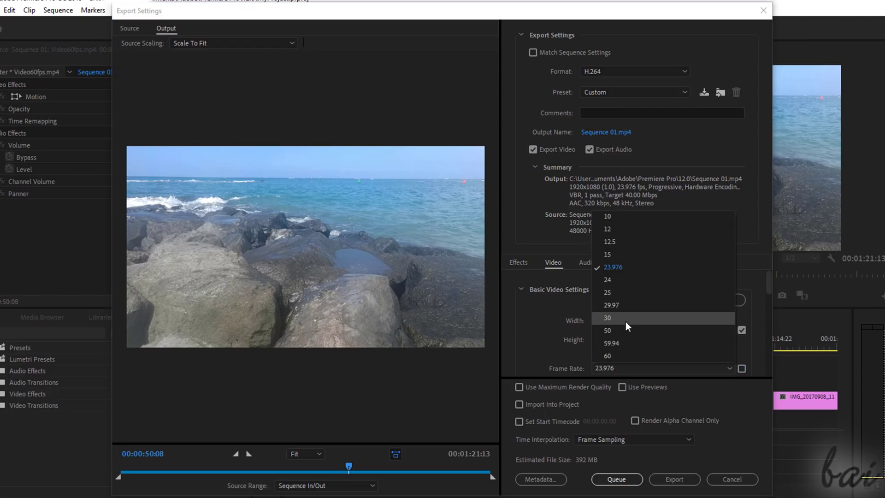
pyautogui.click(627, 318)
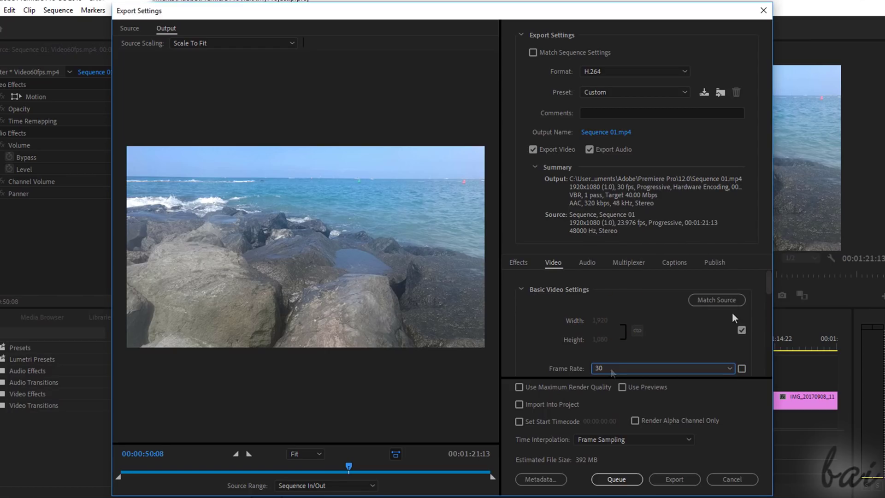
pyautogui.click(726, 300)
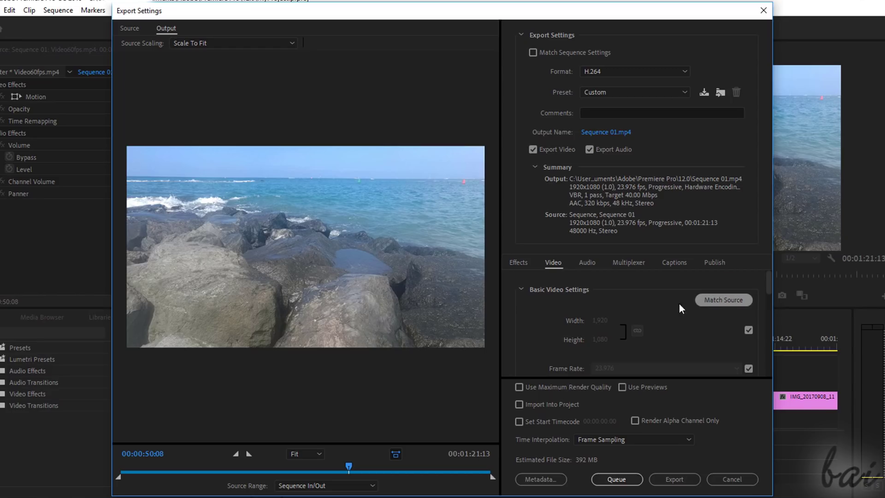
# - Try cropping the source frame inward from its upper-right corner
pyautogui.click(130, 30)
pyautogui.click(128, 43)
pyautogui.moveTo(484, 147); pyautogui.dragTo(440, 223)
# - Limit the export to a custom source range of about 00:00:17:13 around the "The Sea" title and export it
pyautogui.moveTo(349, 466); pyautogui.dragTo(430, 468)
pyautogui.click(121, 477)
pyautogui.moveTo(231, 482); pyautogui.dragTo(360, 477)
pyautogui.moveTo(485, 477)
pyautogui.mouseDown()
pyautogui.moveTo(419, 483)
pyautogui.moveTo(444, 483)
pyautogui.mouseUp()
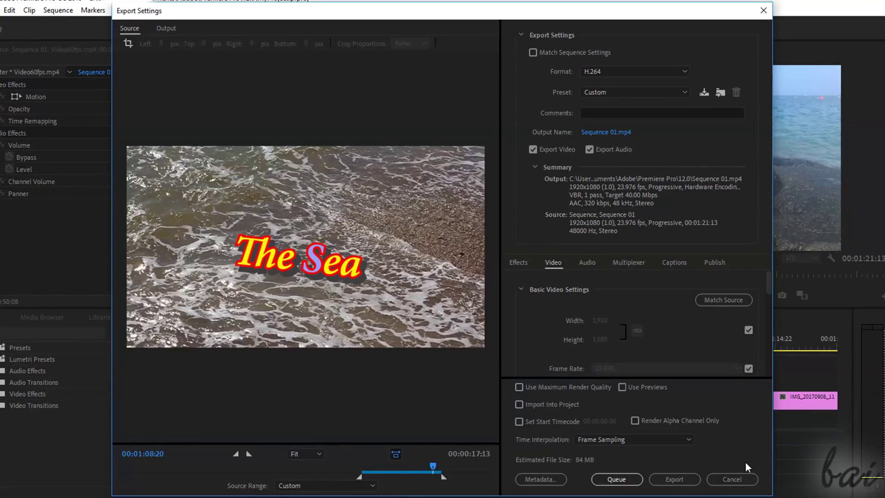
pyautogui.click(675, 479)
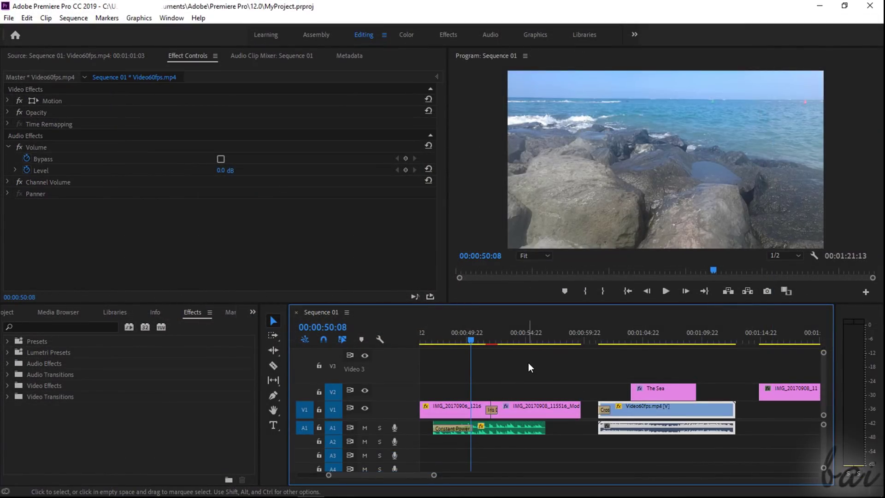